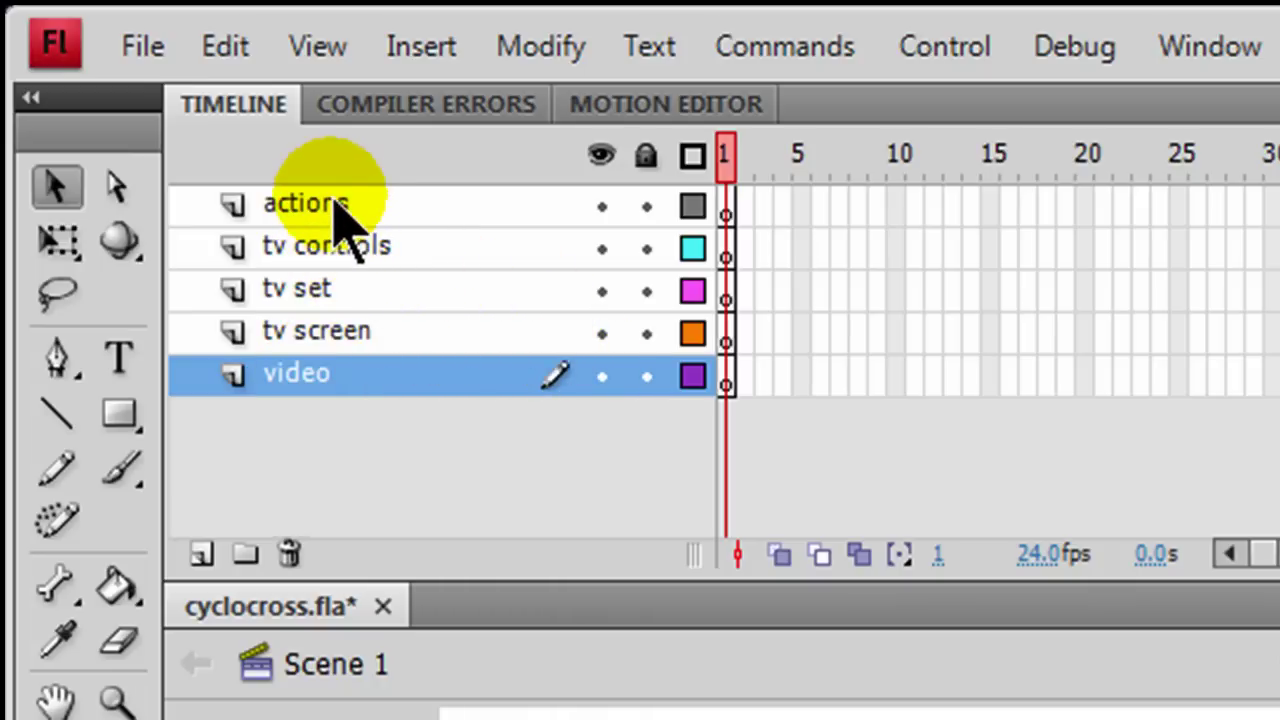
On the tv set layer, give the Rectangle tool a black outline of thickness 5.
click(340, 288)
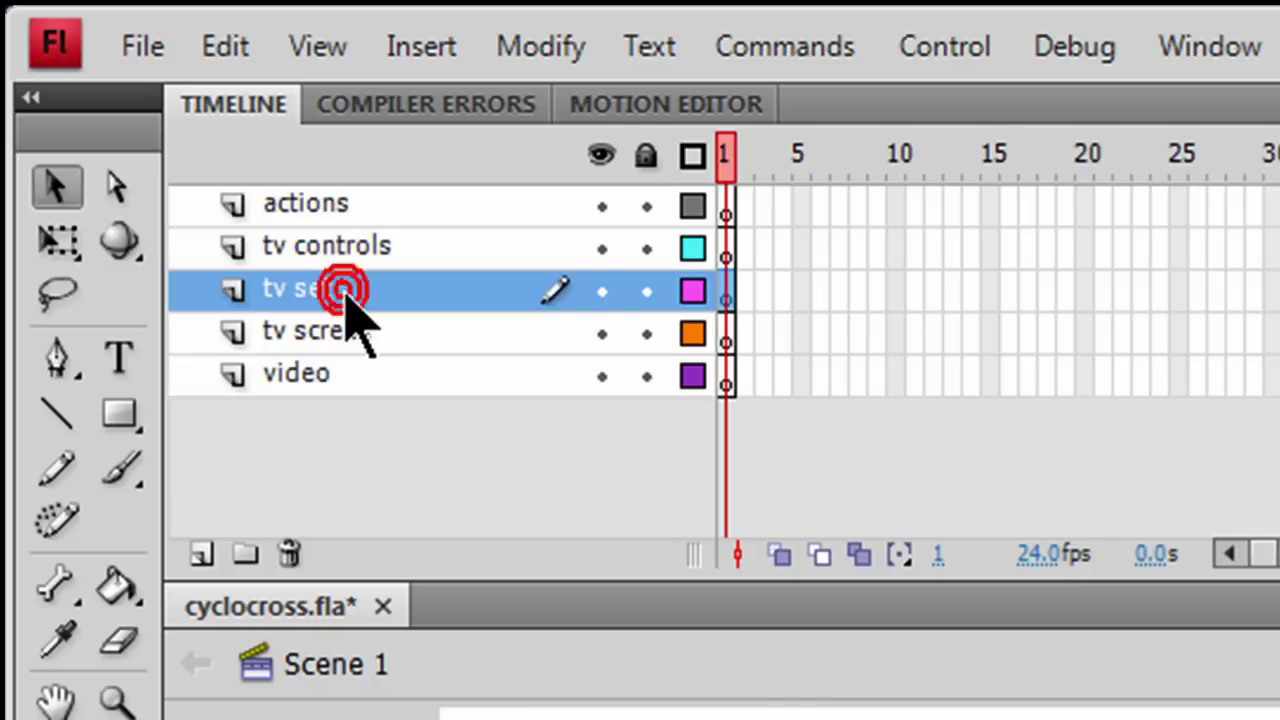
click(731, 294)
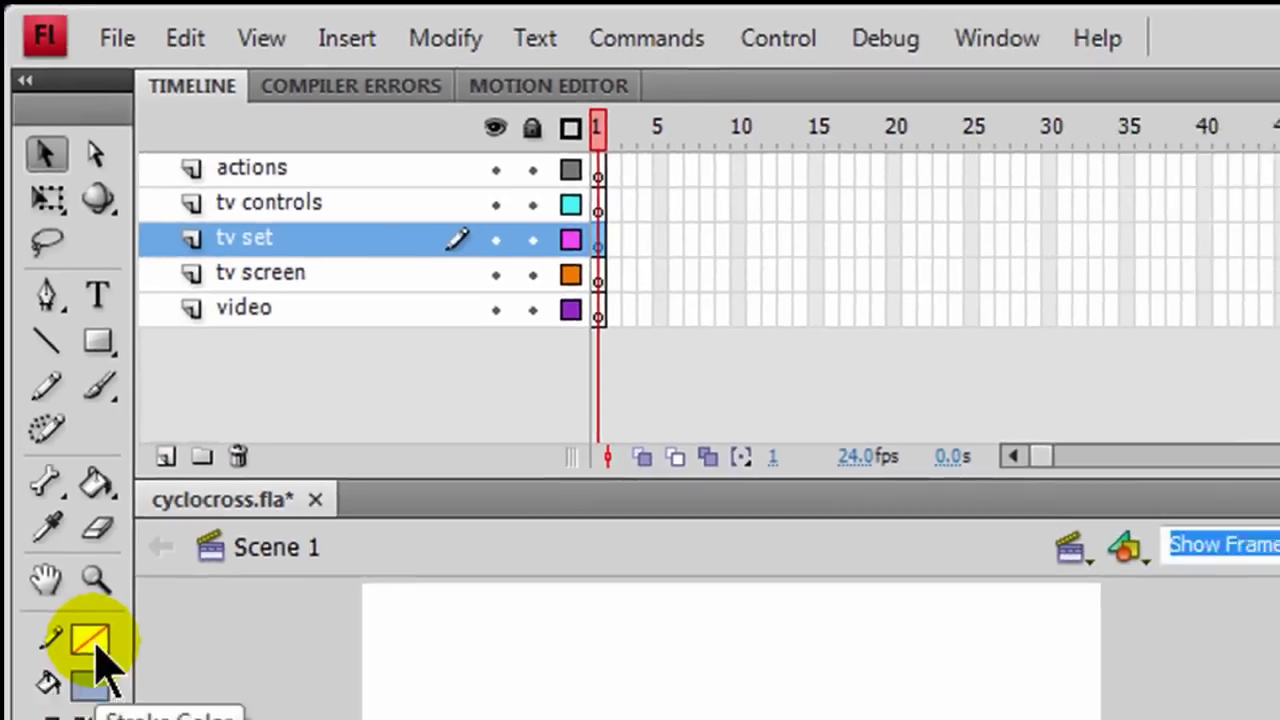
click(97, 651)
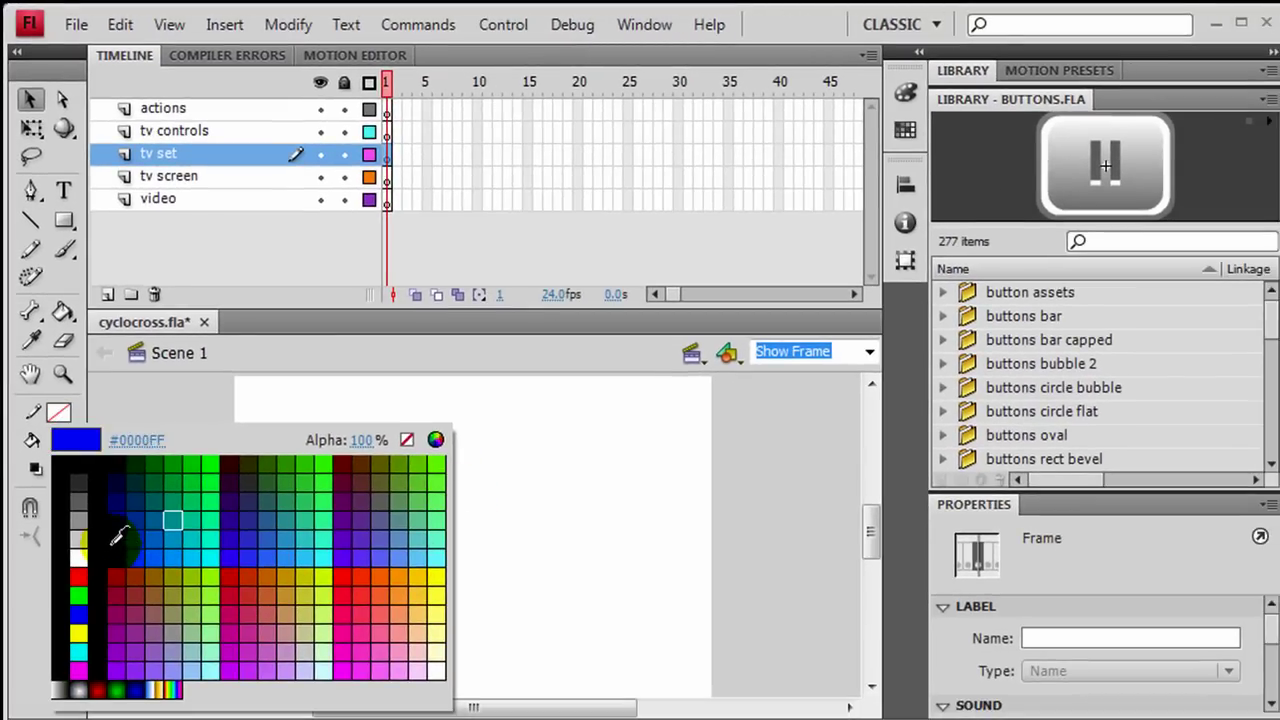
click(115, 462)
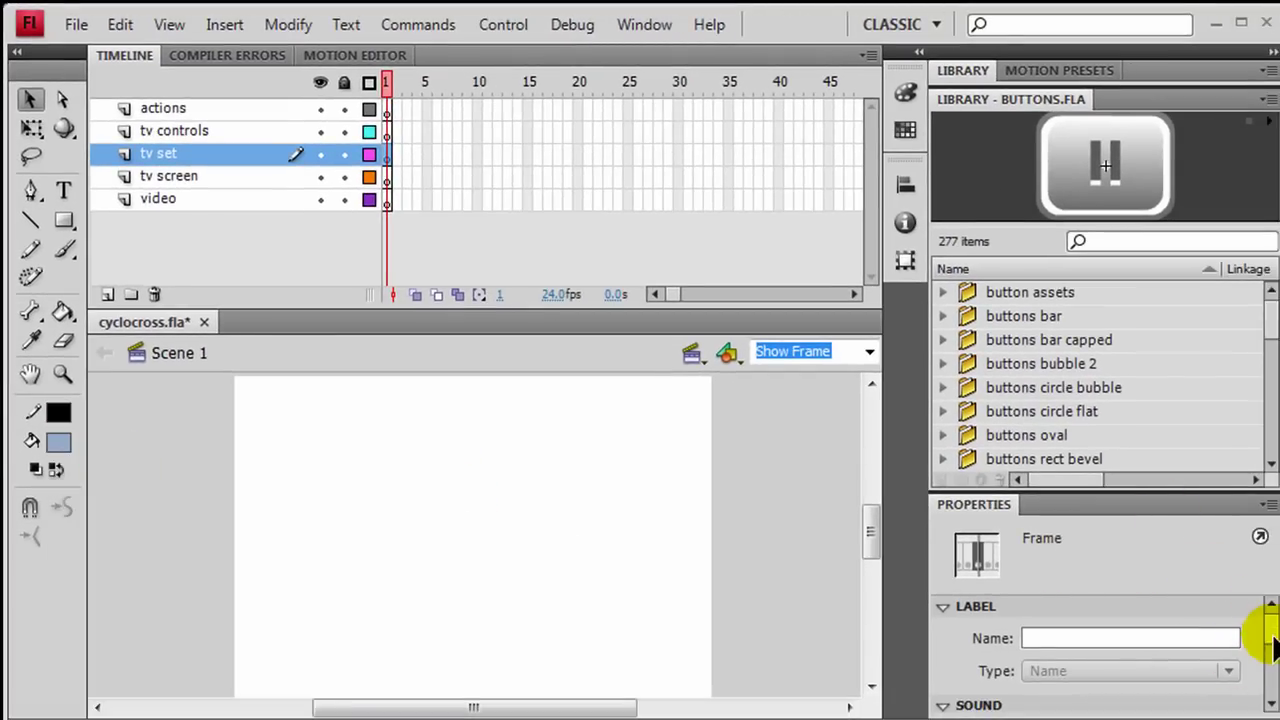
scroll(1270, 645, down, 2)
scroll(1270, 645, up, 2)
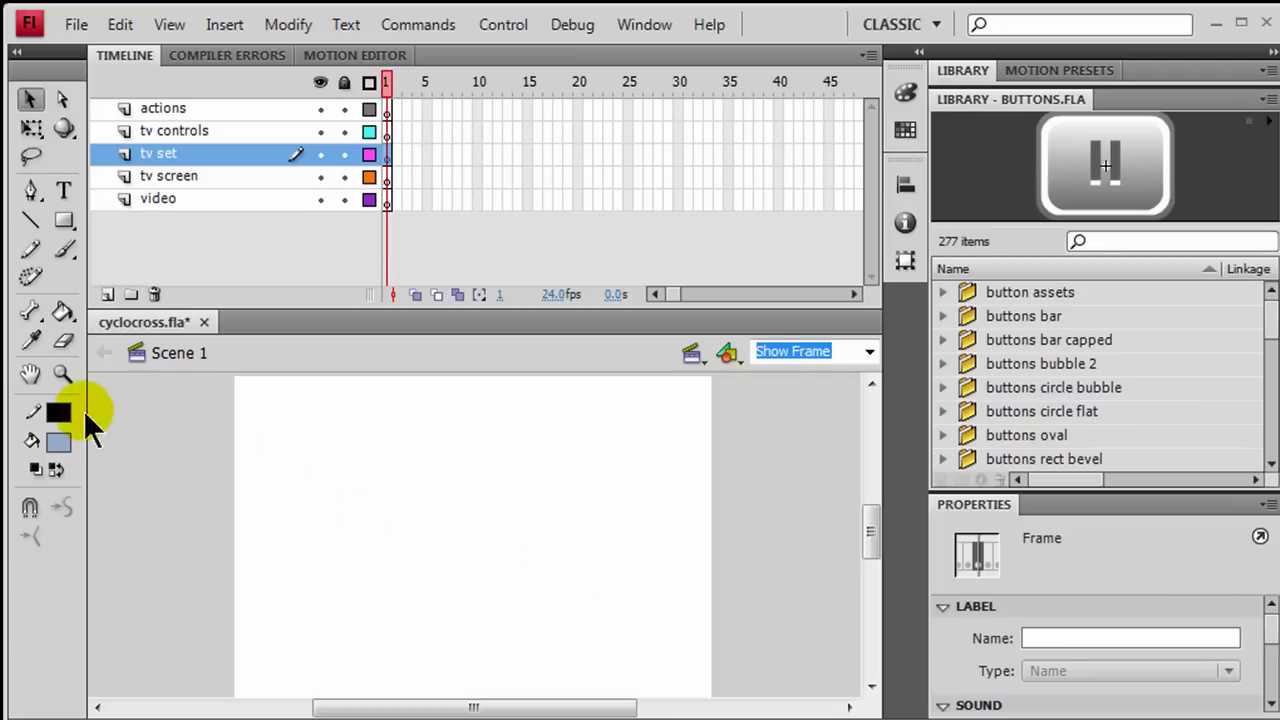
click(63, 220)
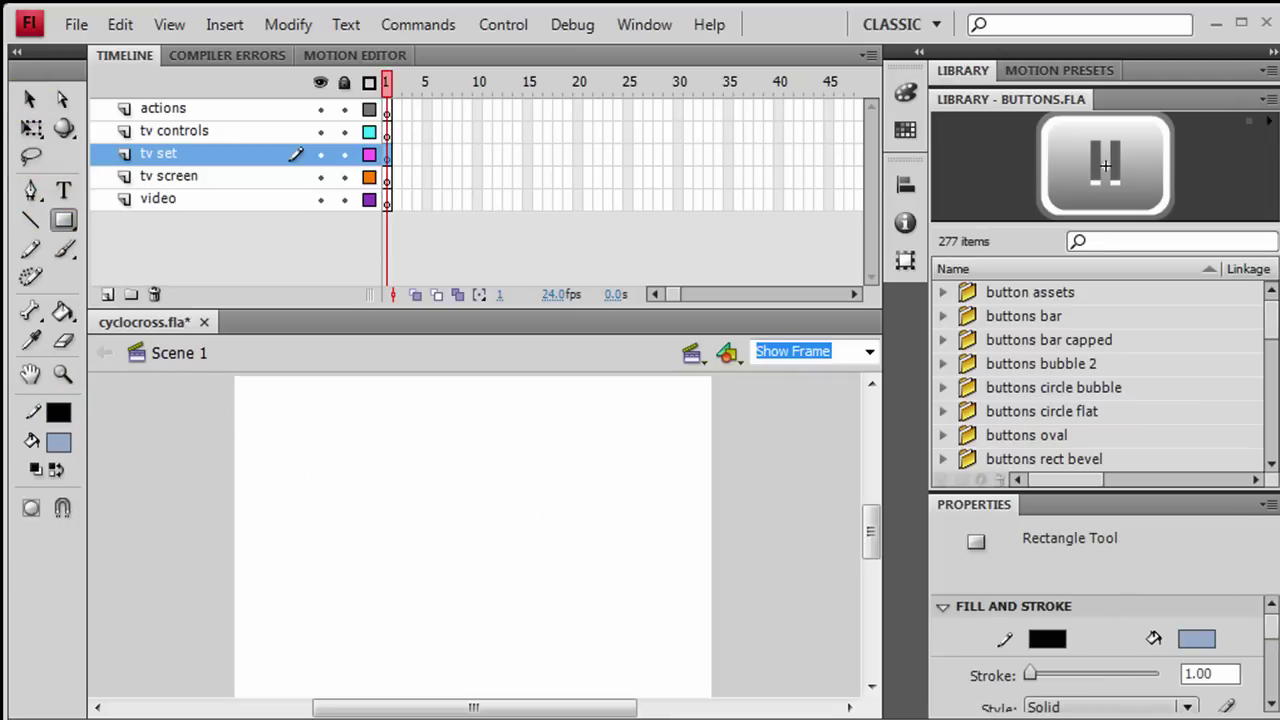
click(1205, 673)
text(5)
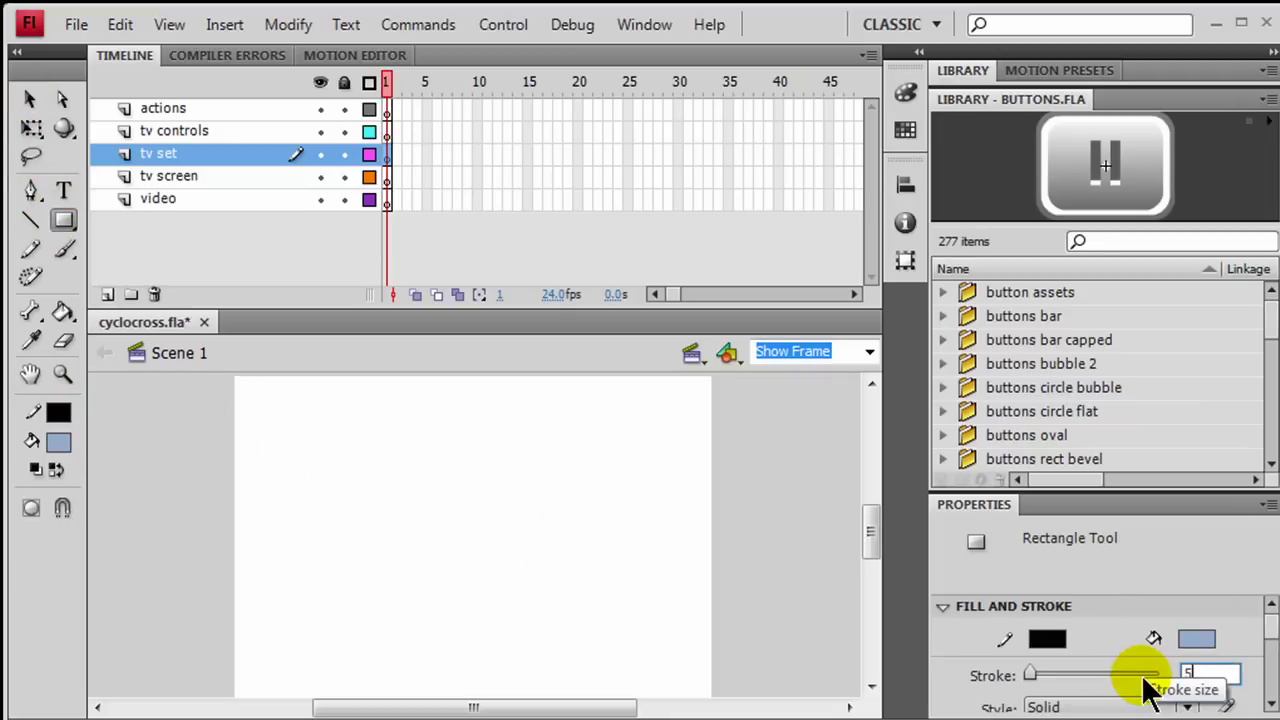
key(Return)
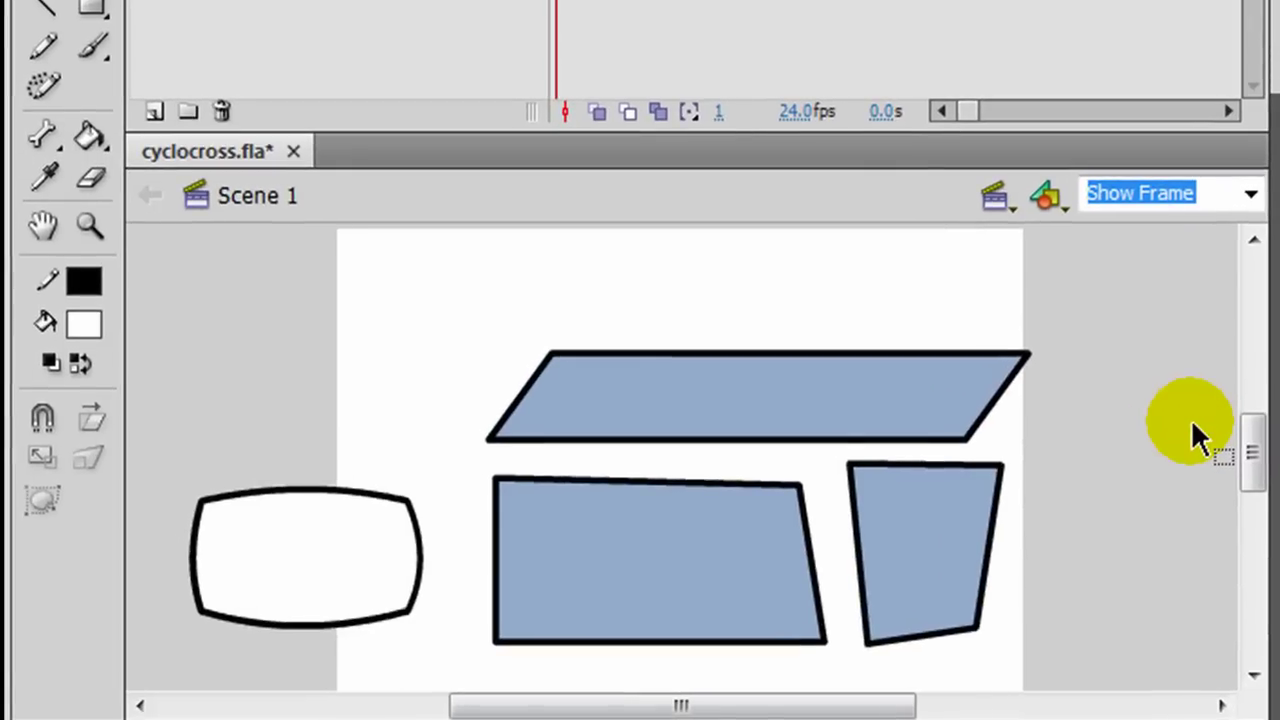
Nudge the front panel and fit the small side panel against it with a curved edge.
click(672, 532)
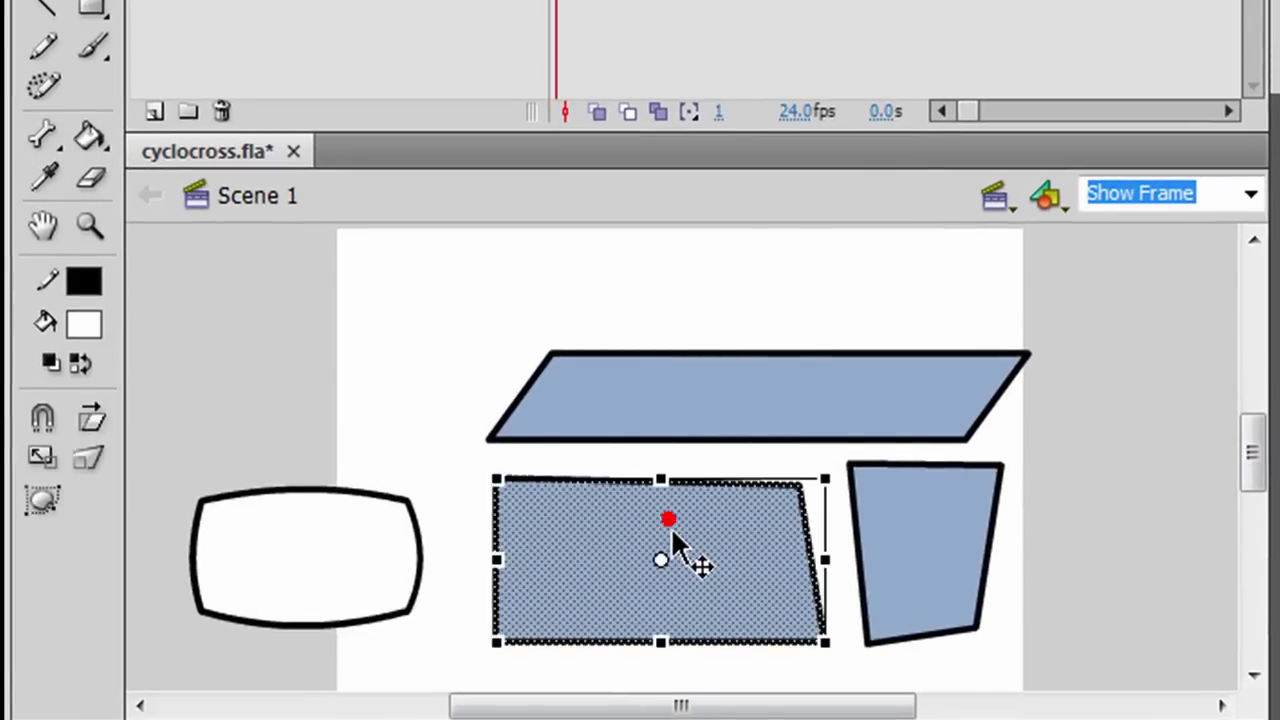
drag(672, 537, 656, 521)
click(1058, 540)
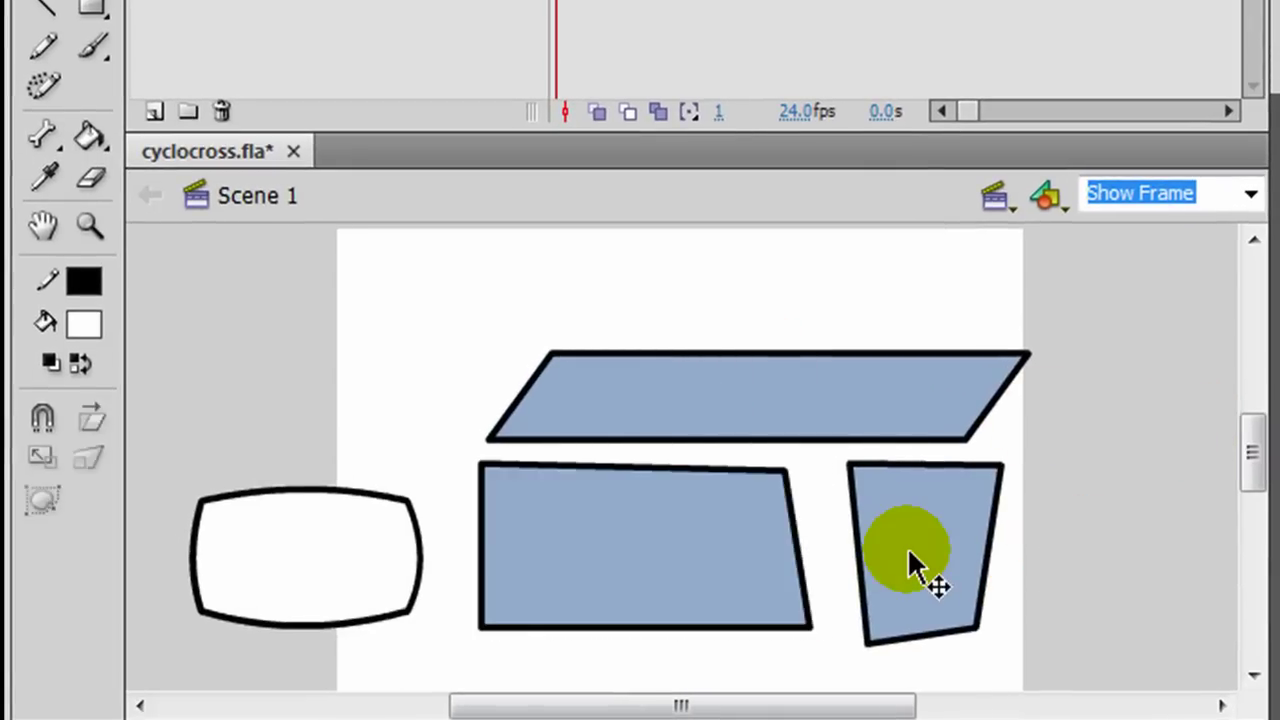
click(910, 550)
mouse_move(910, 552)
mouse_down()
mouse_move(915, 576)
mouse_move(866, 561)
mouse_up()
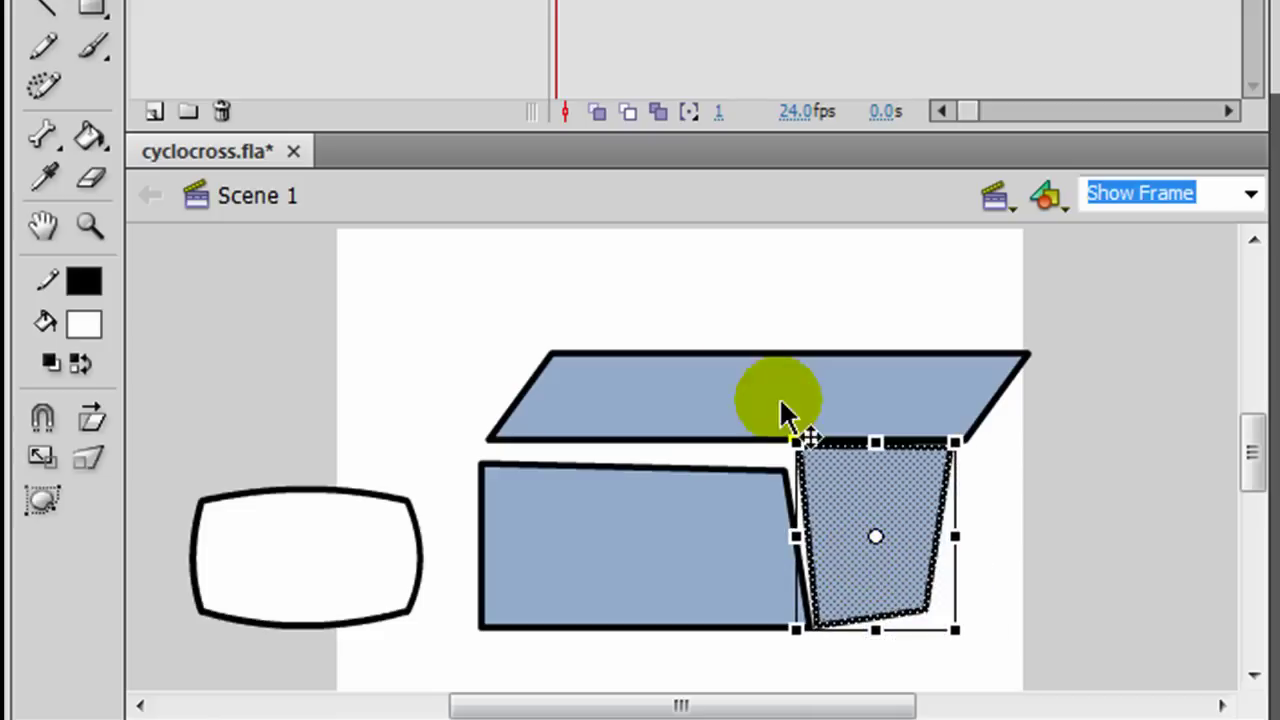
mouse_move(875, 442)
mouse_down()
mouse_move(875, 465)
mouse_move(782, 467)
mouse_up()
click(1089, 529)
drag(878, 613, 808, 622)
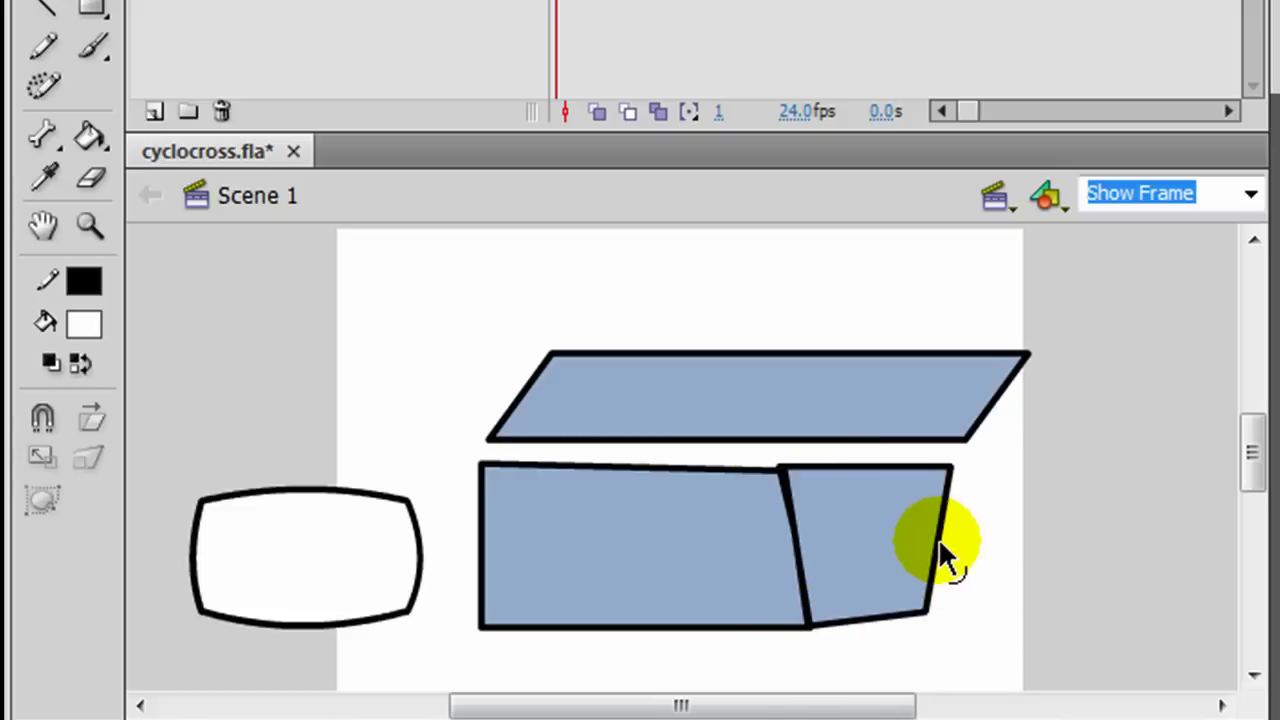
drag(940, 557, 925, 545)
click(1040, 440)
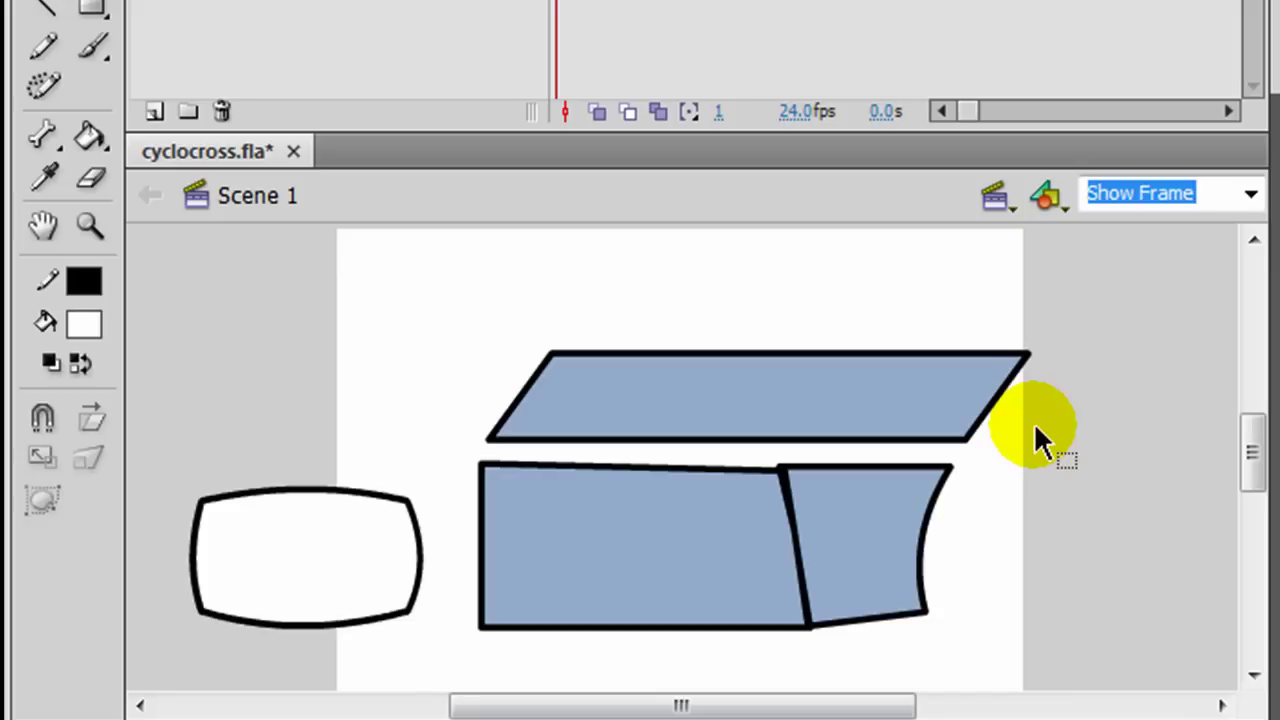
Narrow the top parallelogram so it fits the front panel.
click(763, 428)
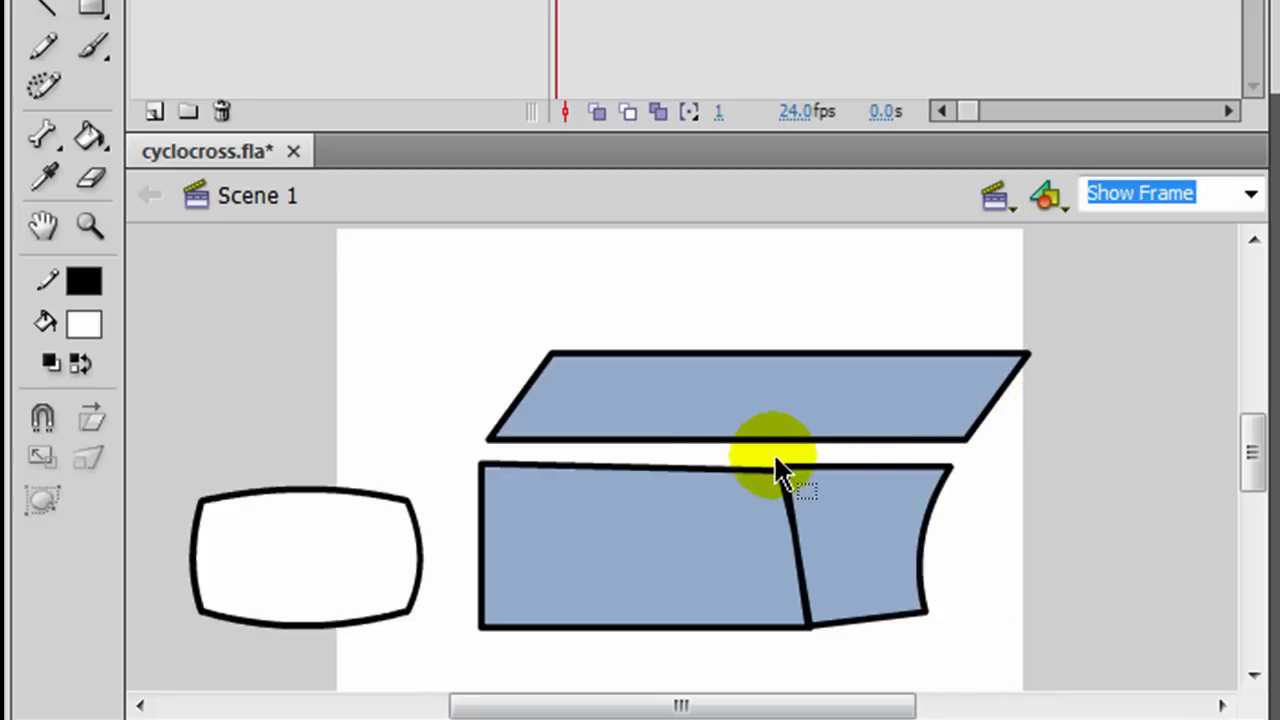
click(868, 410)
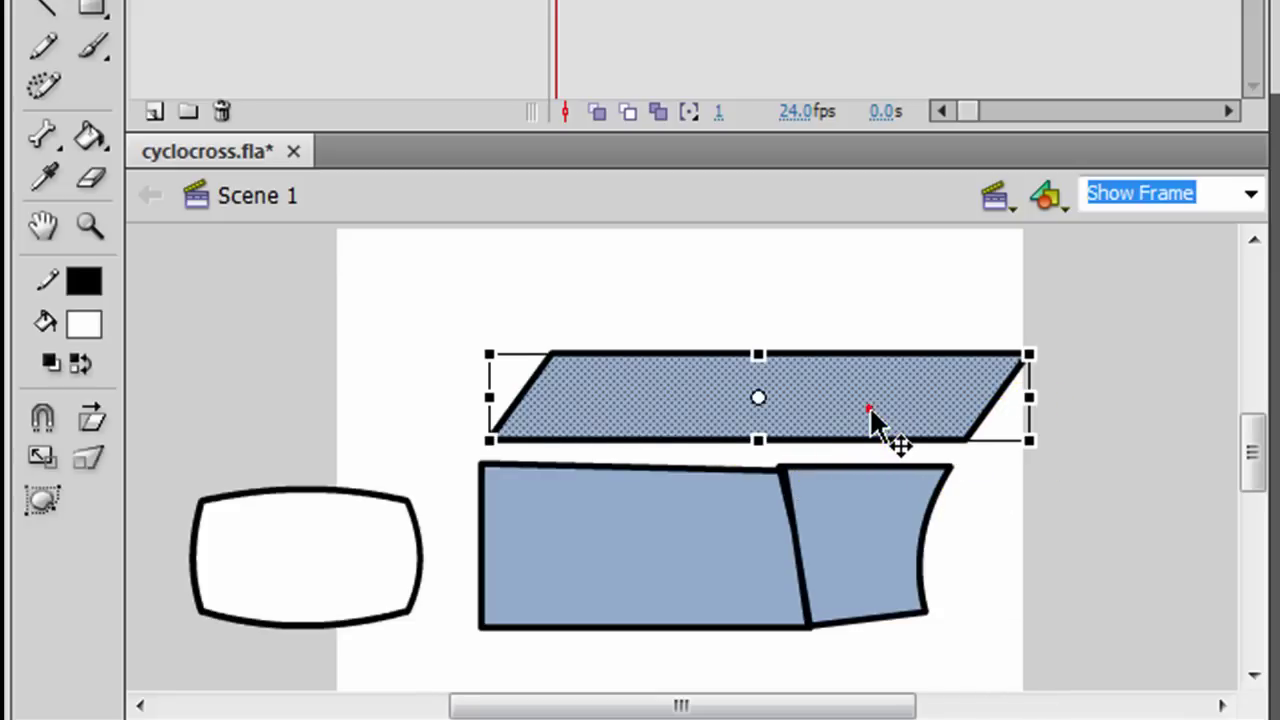
mouse_move(1030, 397)
mouse_down()
mouse_move(818, 397)
mouse_move(870, 420)
mouse_up()
key(ctrl+z)
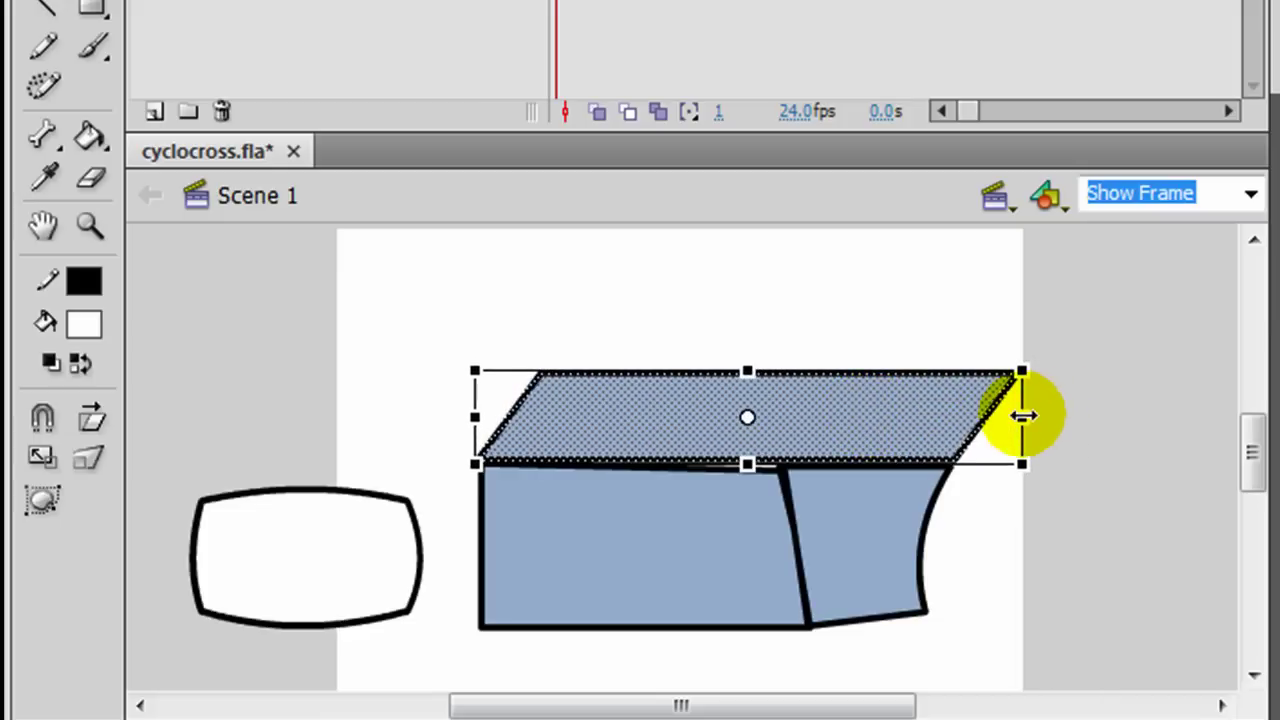
drag(1021, 413, 836, 421)
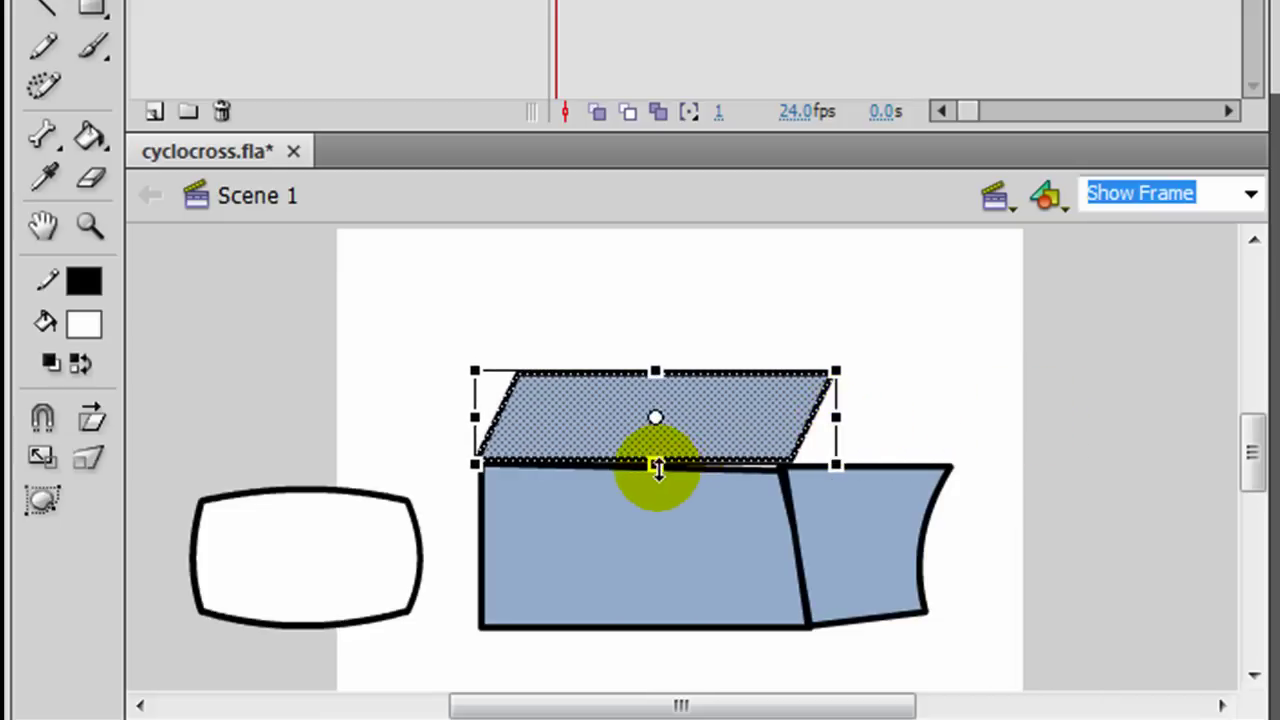
click(962, 452)
Stretch the side panel upward and align the top face corners with the box edges.
click(900, 518)
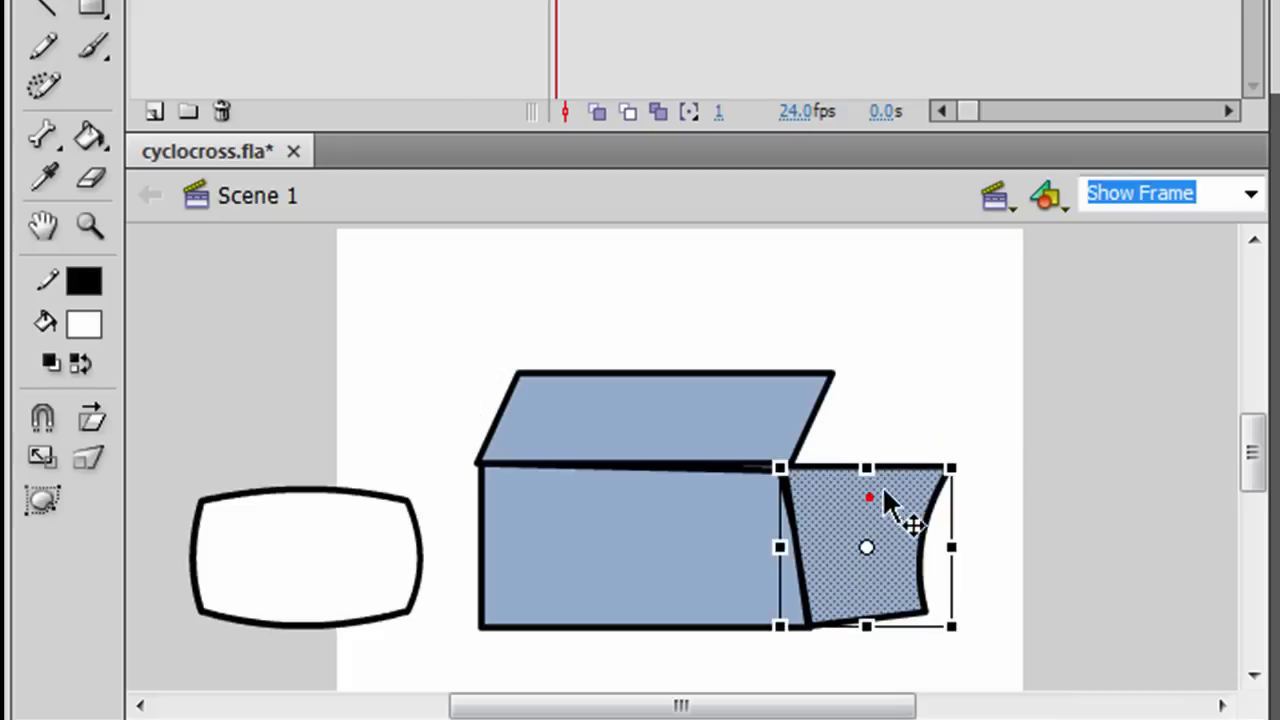
drag(944, 470, 918, 410)
key(v)
click(1050, 476)
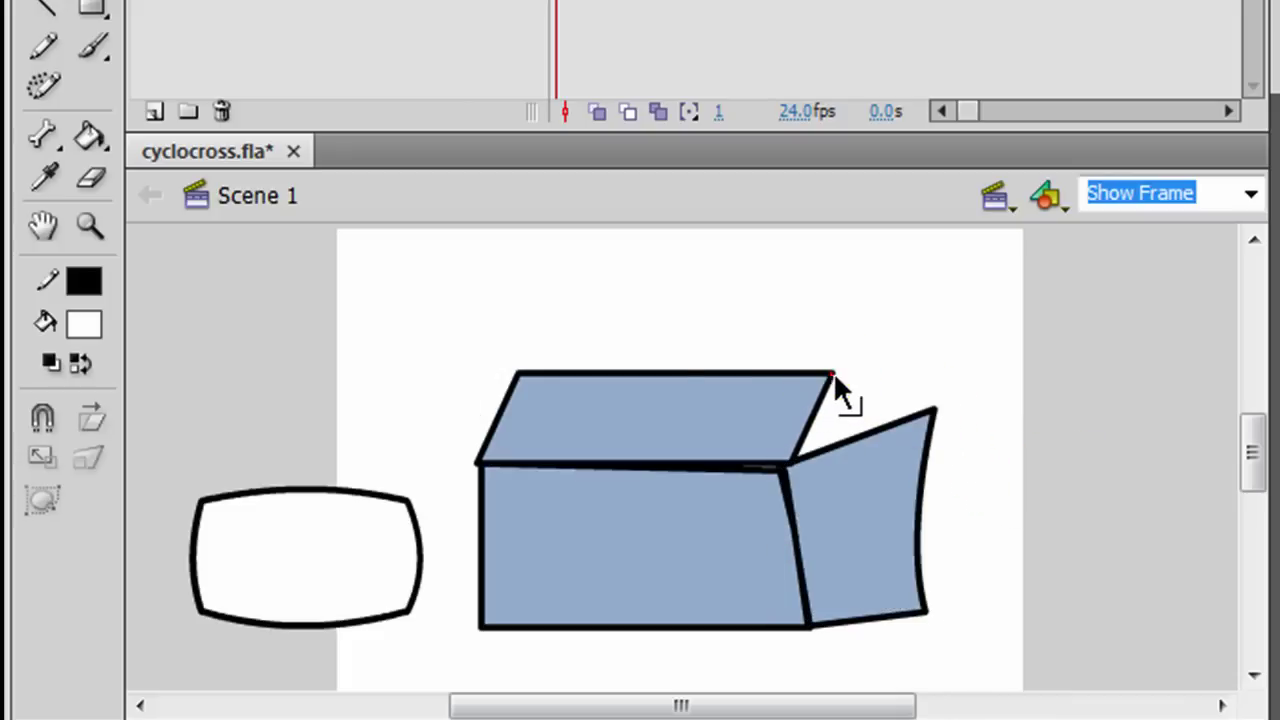
drag(833, 372, 930, 406)
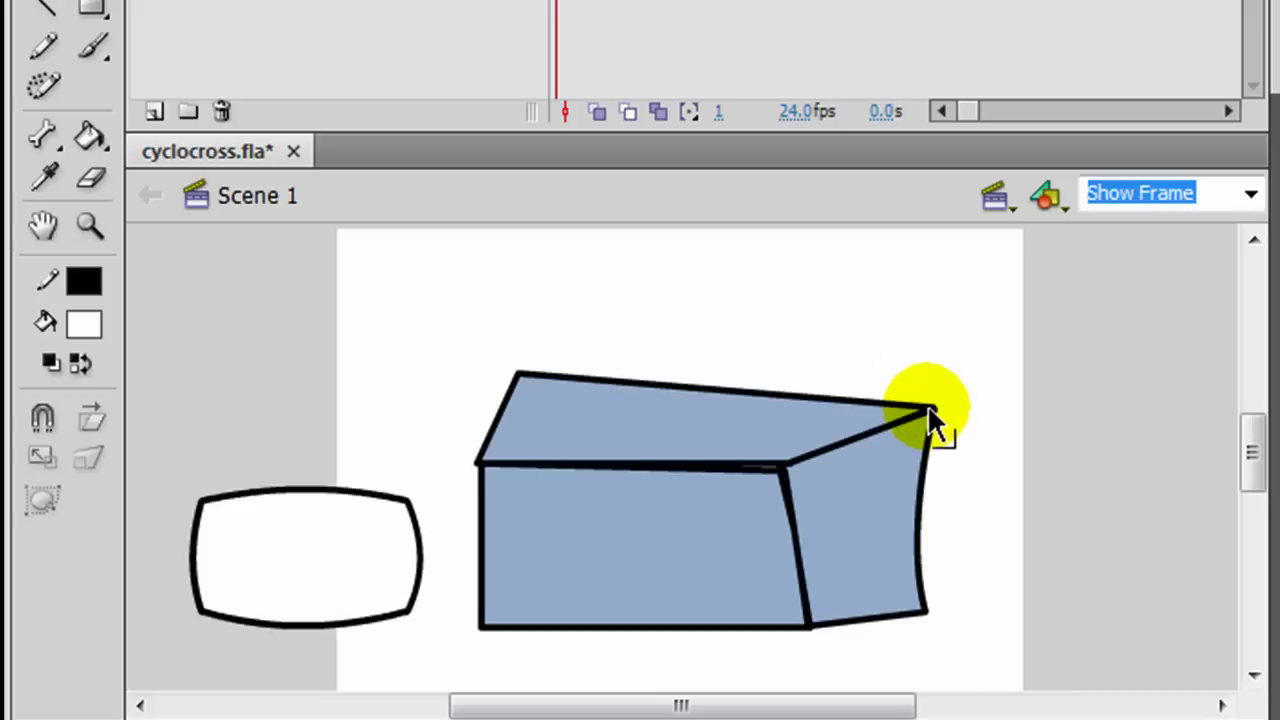
drag(517, 372, 586, 407)
click(737, 490)
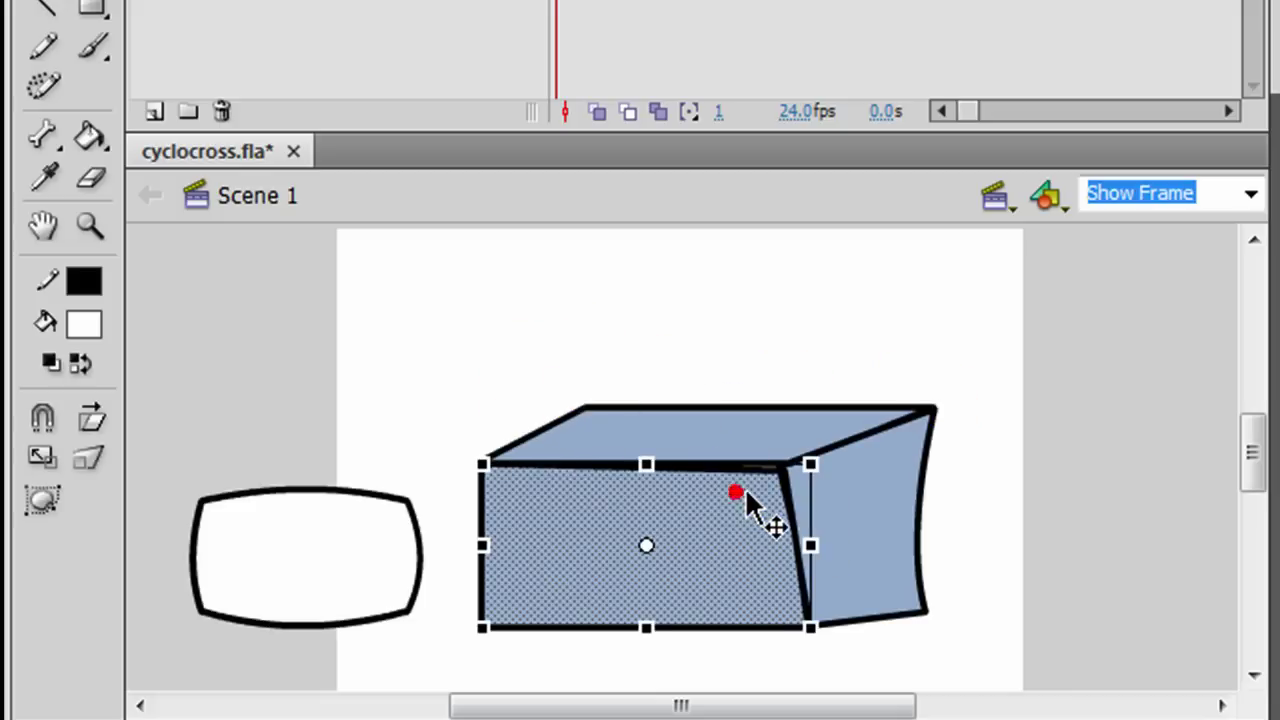
click(995, 598)
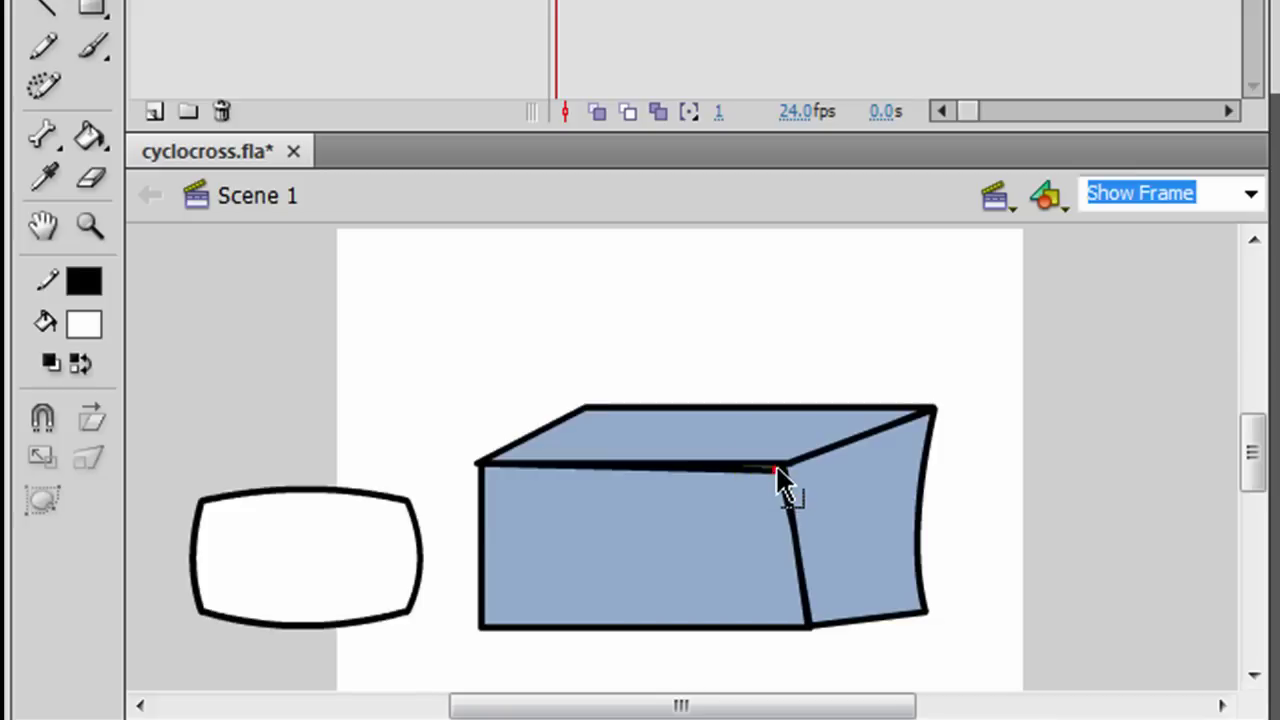
drag(779, 468, 784, 480)
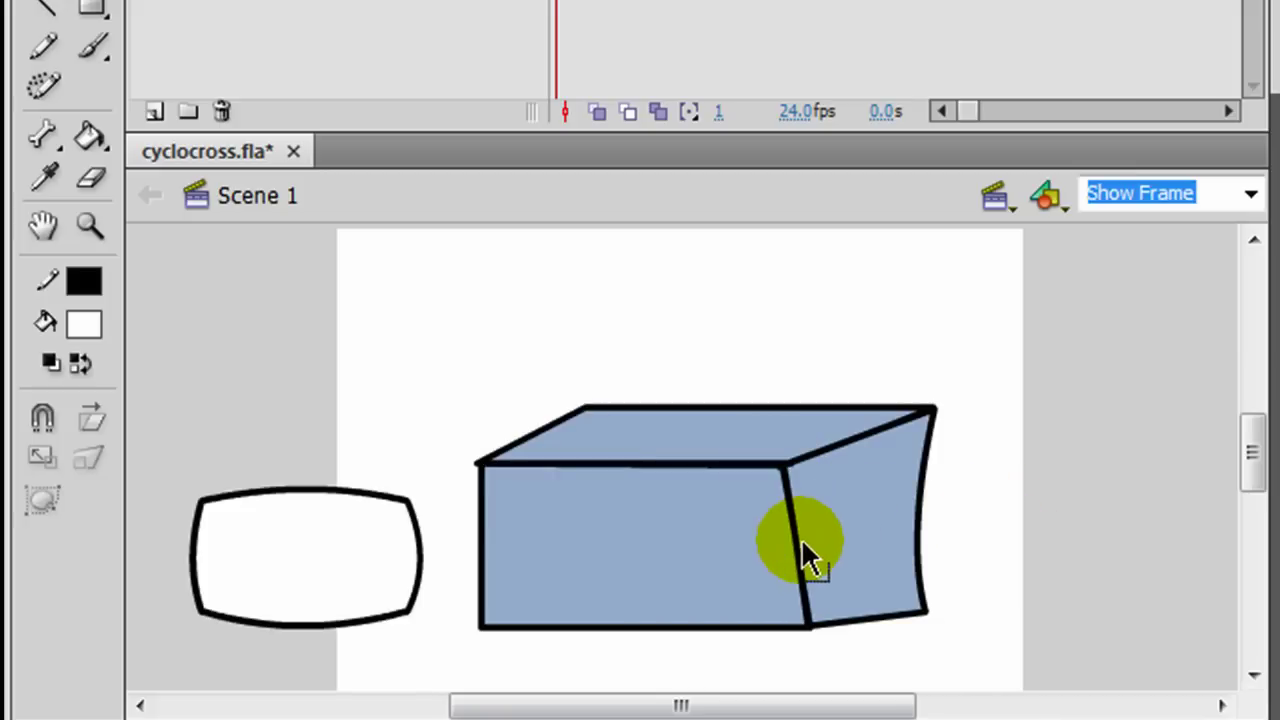
drag(777, 525, 794, 521)
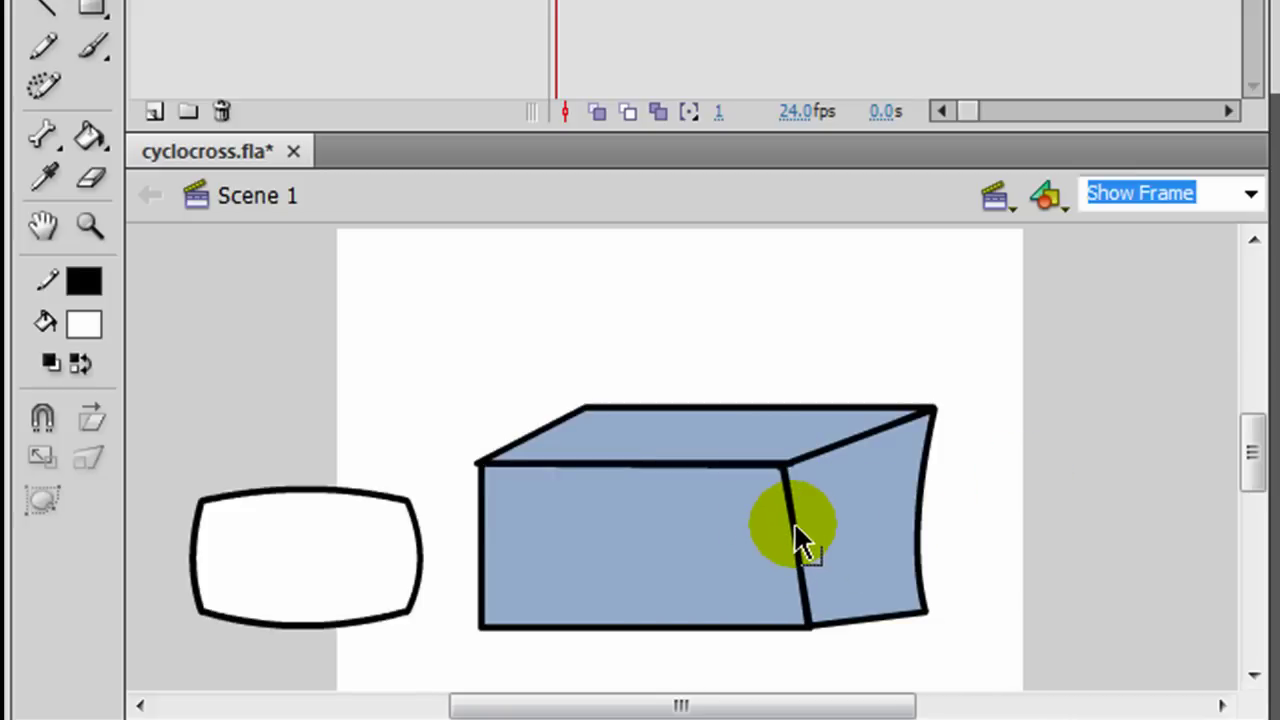
Move the white rounded screen shape onto the box's front face.
double_click(334, 523)
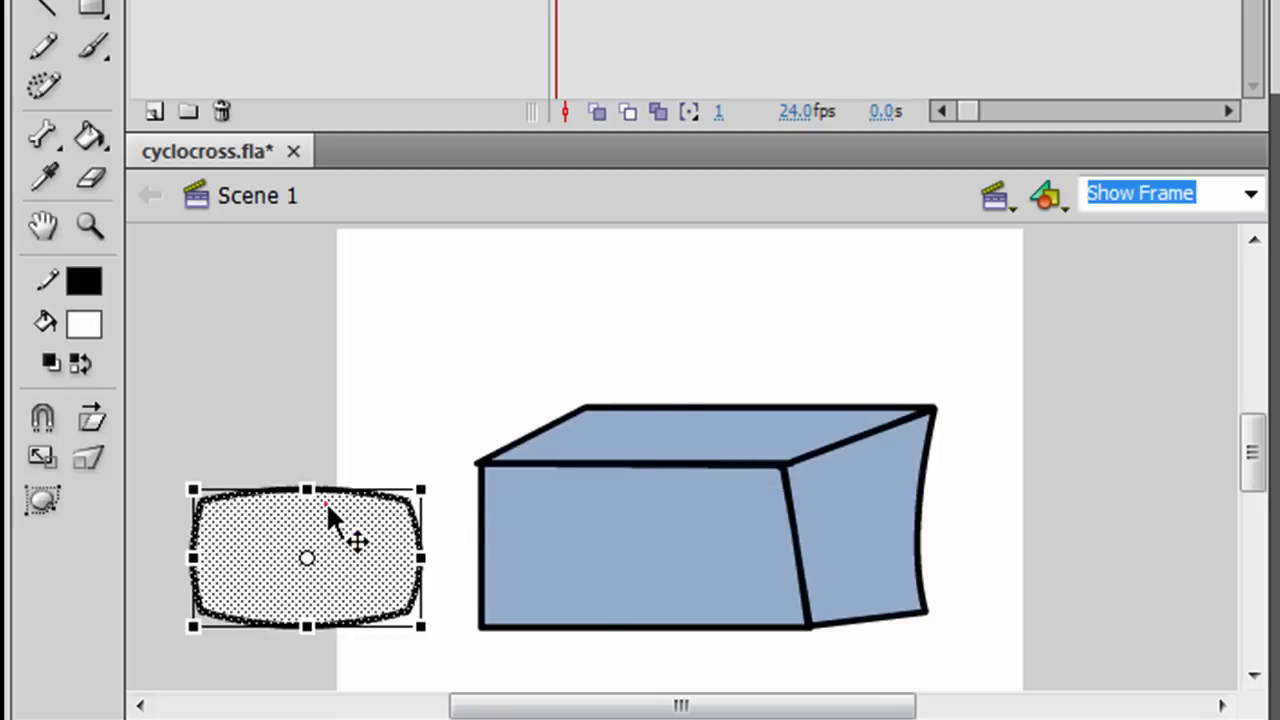
drag(331, 529, 627, 508)
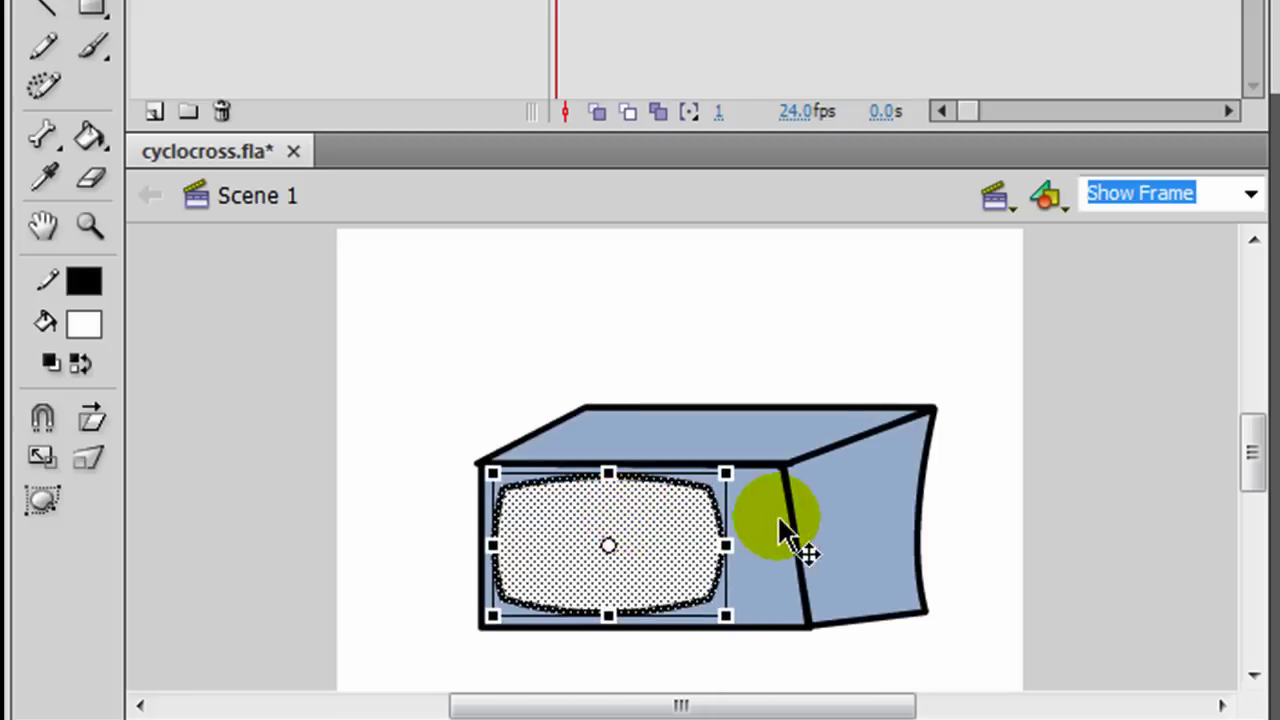
click(981, 523)
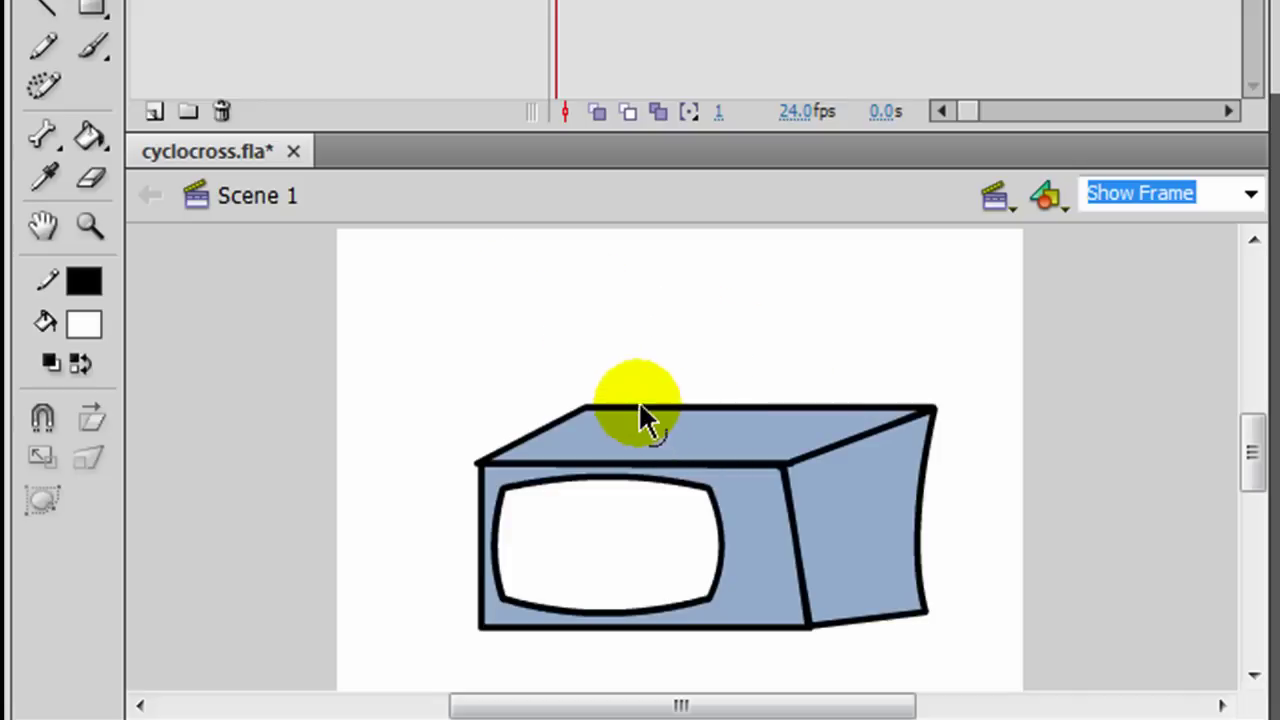
Draw an oval filled with the TV's blue-grey to the left of the stage.
click(95, 12)
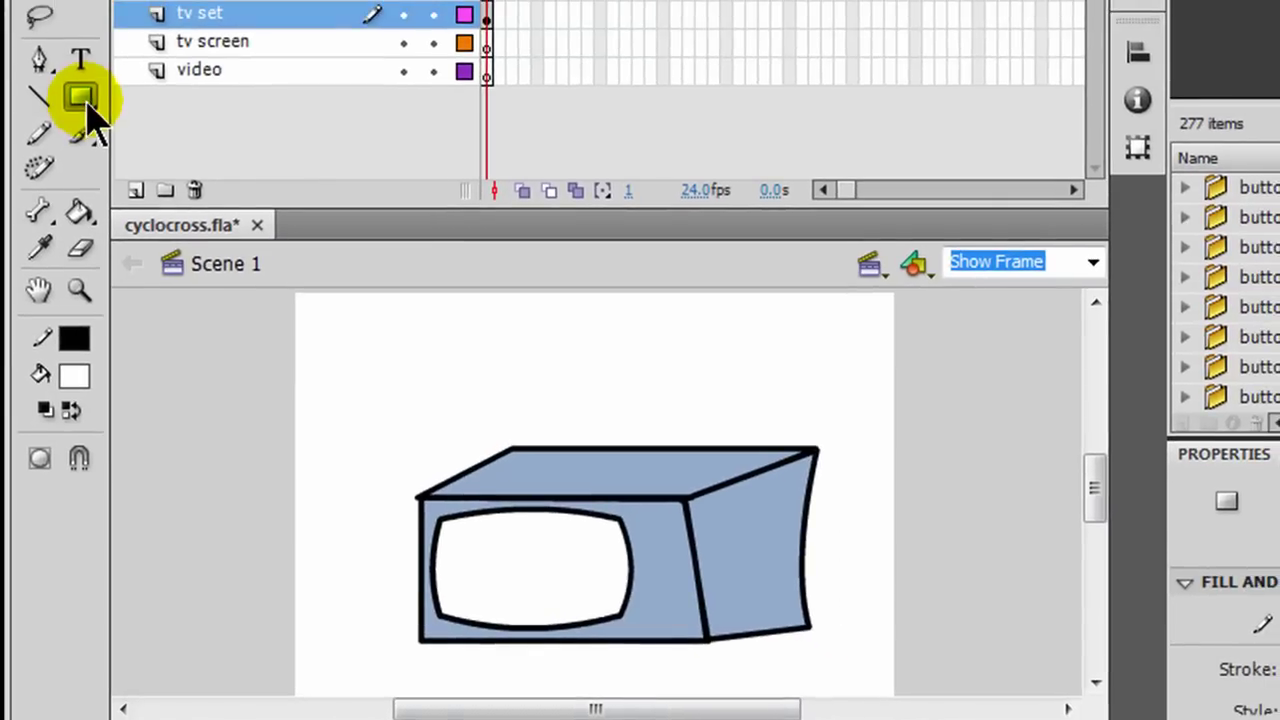
click(170, 119)
click(93, 366)
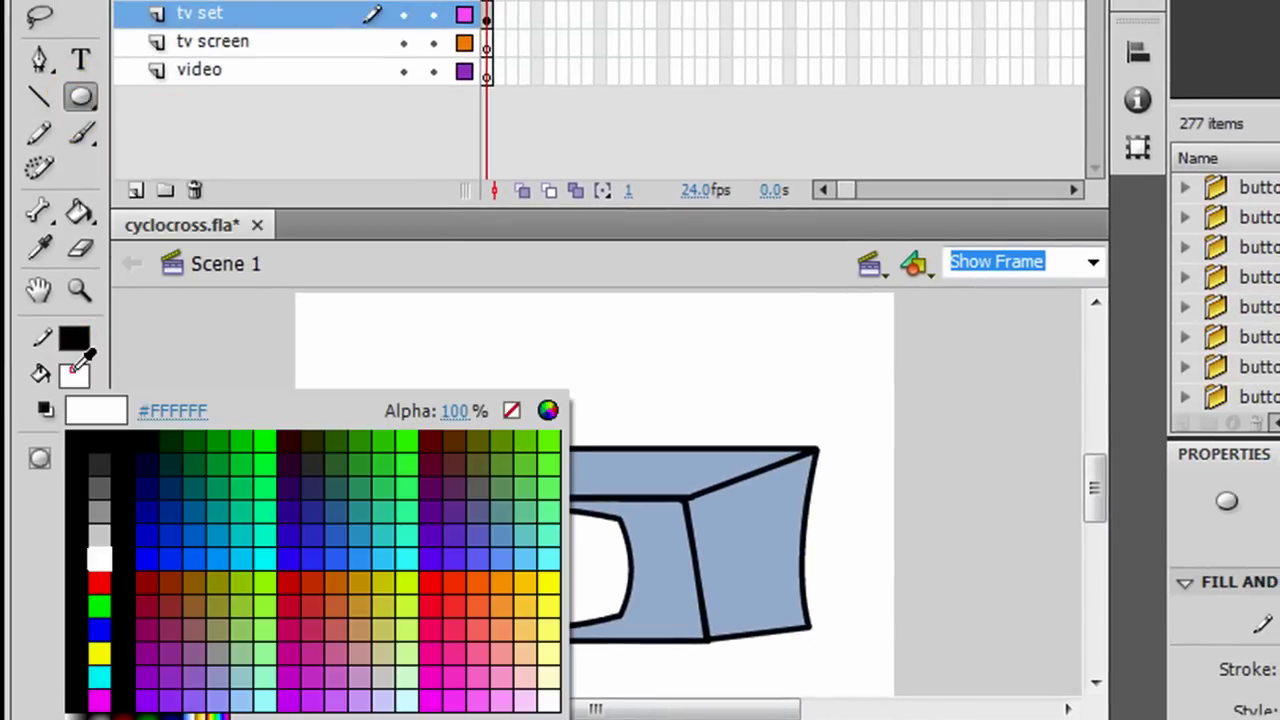
click(654, 539)
click(231, 391)
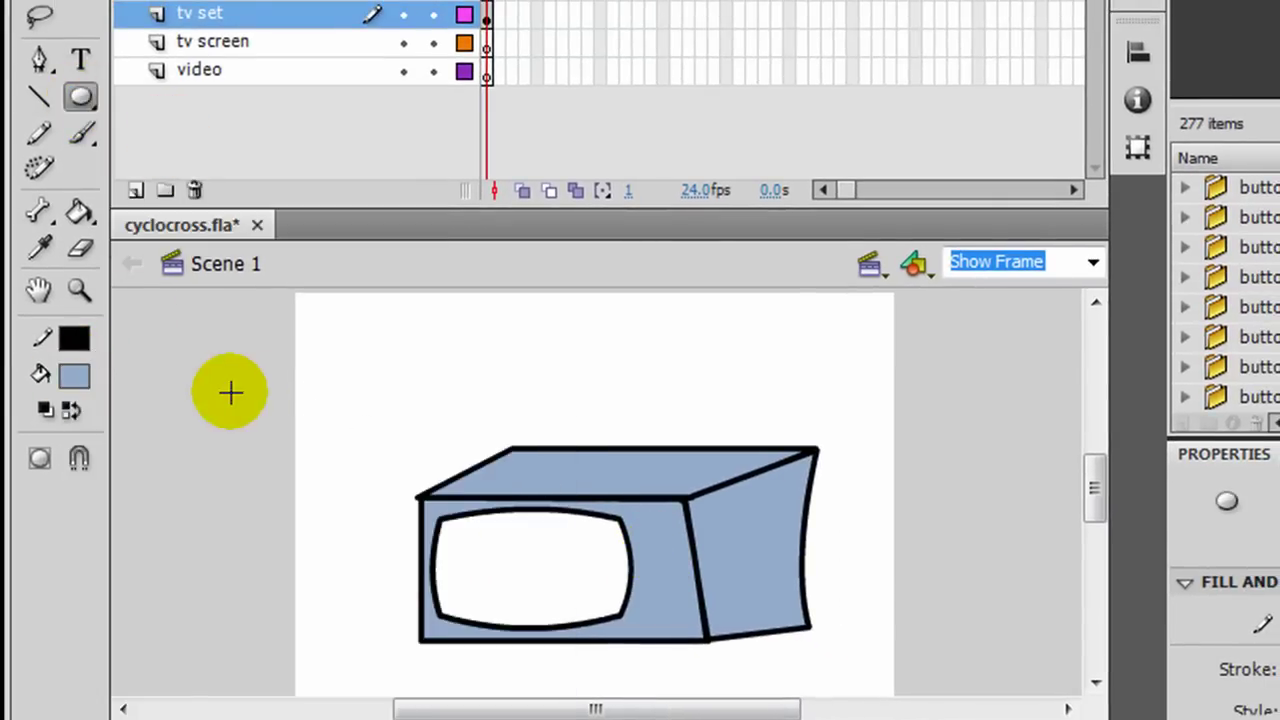
drag(205, 390, 265, 441)
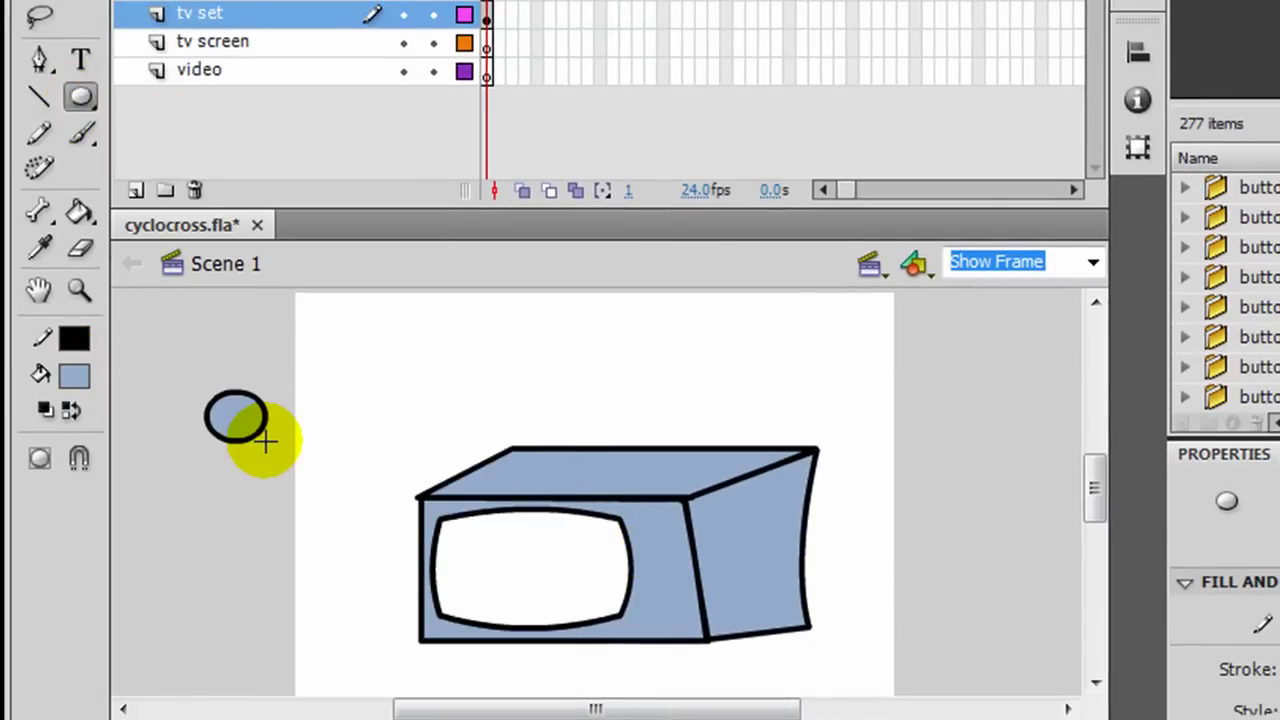
Cut the oval into a dome by drawing a rectangle over its lower half and deleting it.
drag(82, 100, 178, 115)
drag(197, 497, 240, 470)
click(60, 8)
click(240, 540)
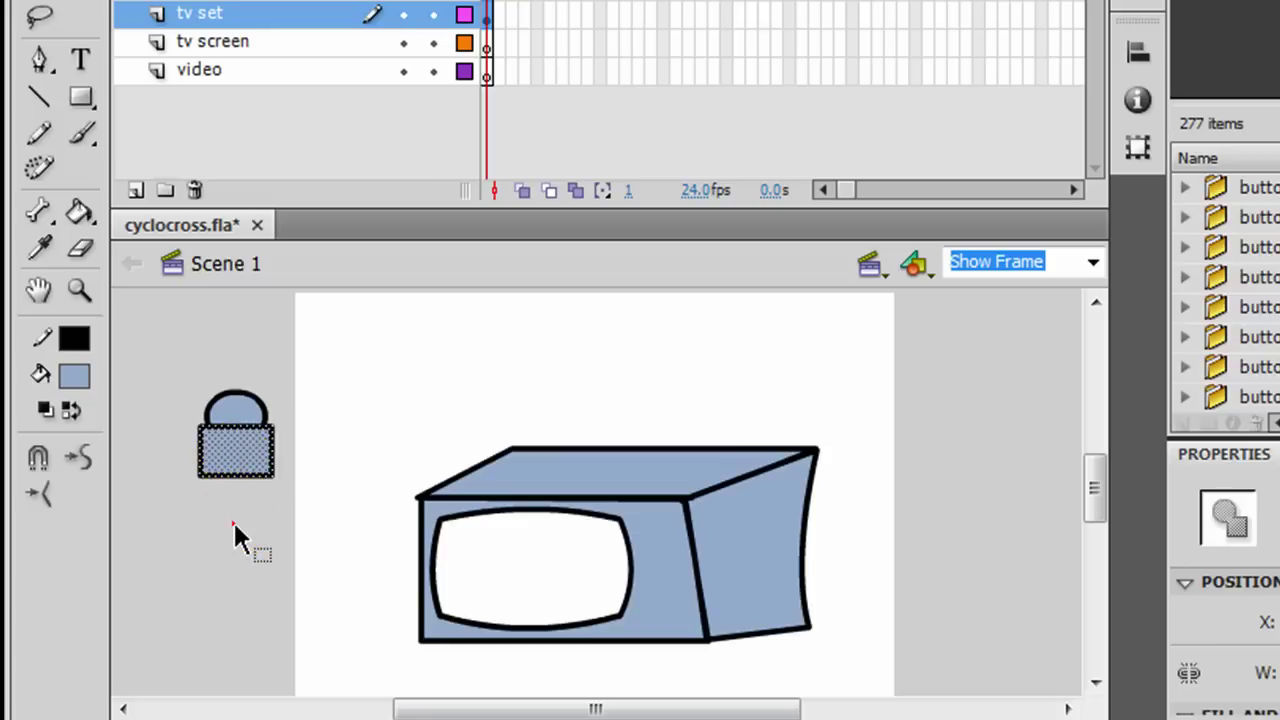
click(232, 455)
key(Delete)
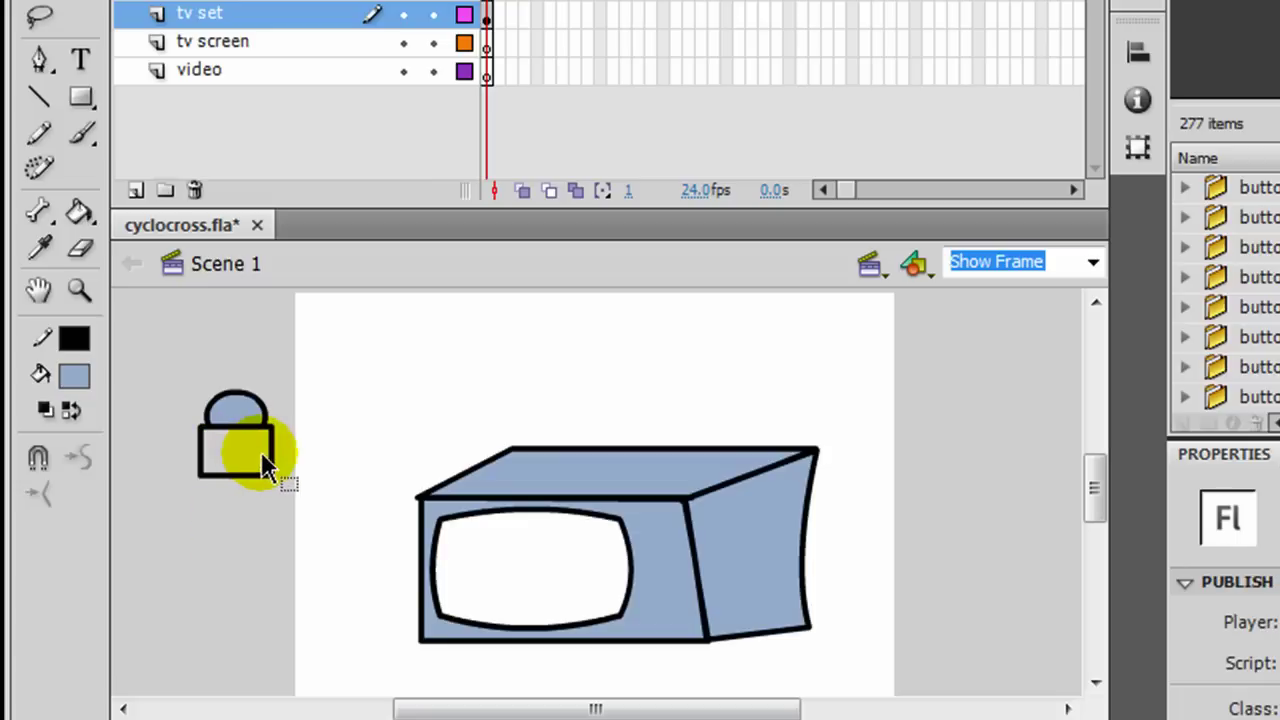
click(202, 466)
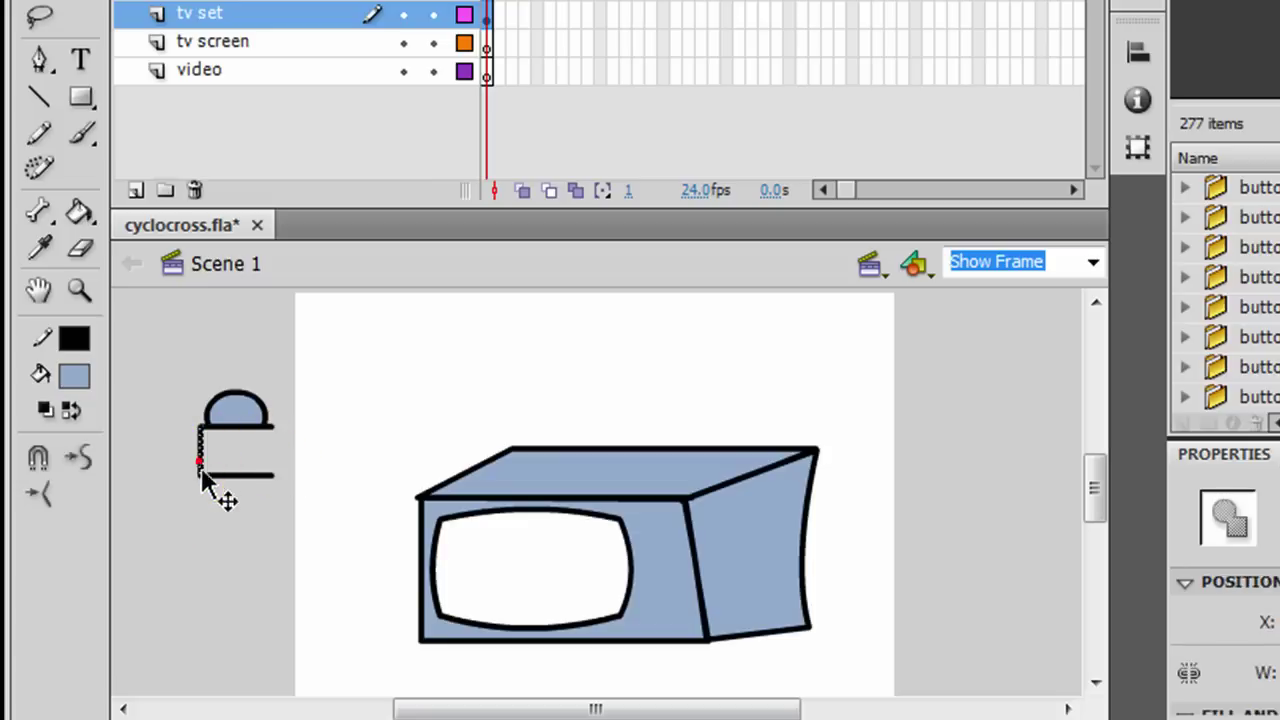
key(Delete)
click(224, 476)
key(Delete)
click(271, 426)
key(Delete)
Move the dome onto the top of the TV box.
click(112, 87)
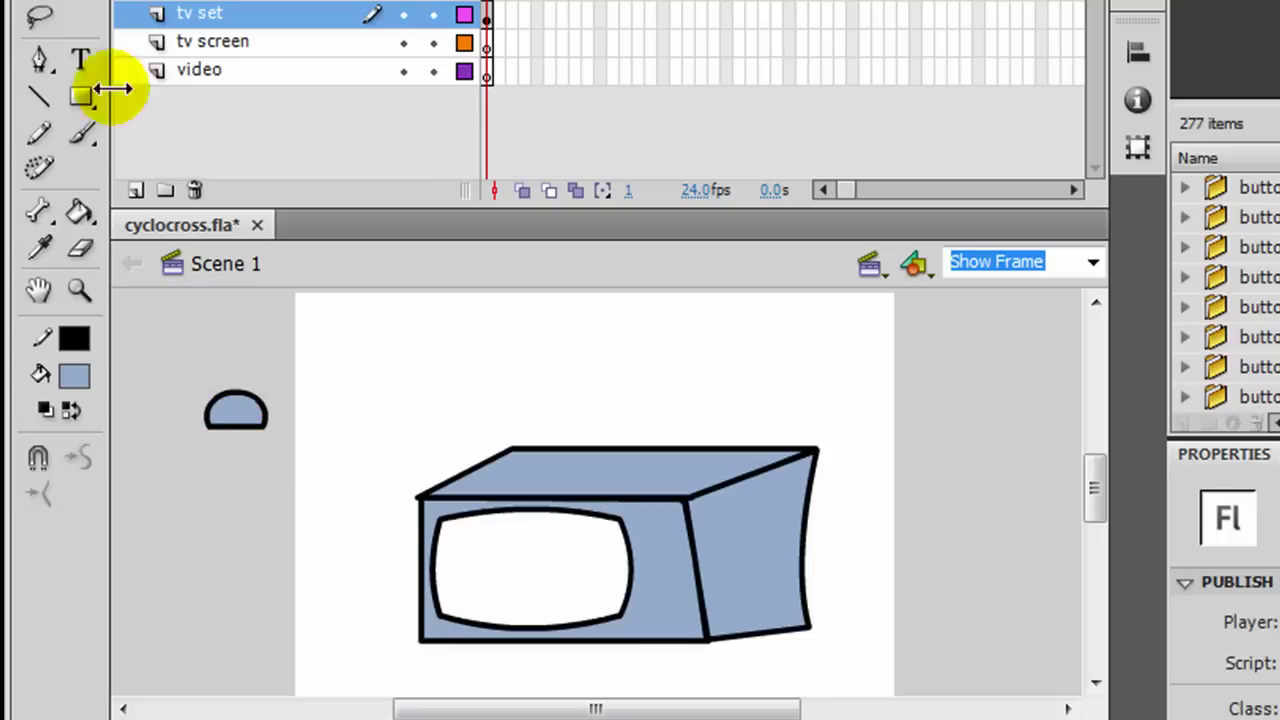
click(199, 358)
drag(232, 413, 606, 464)
click(327, 423)
click(205, 414)
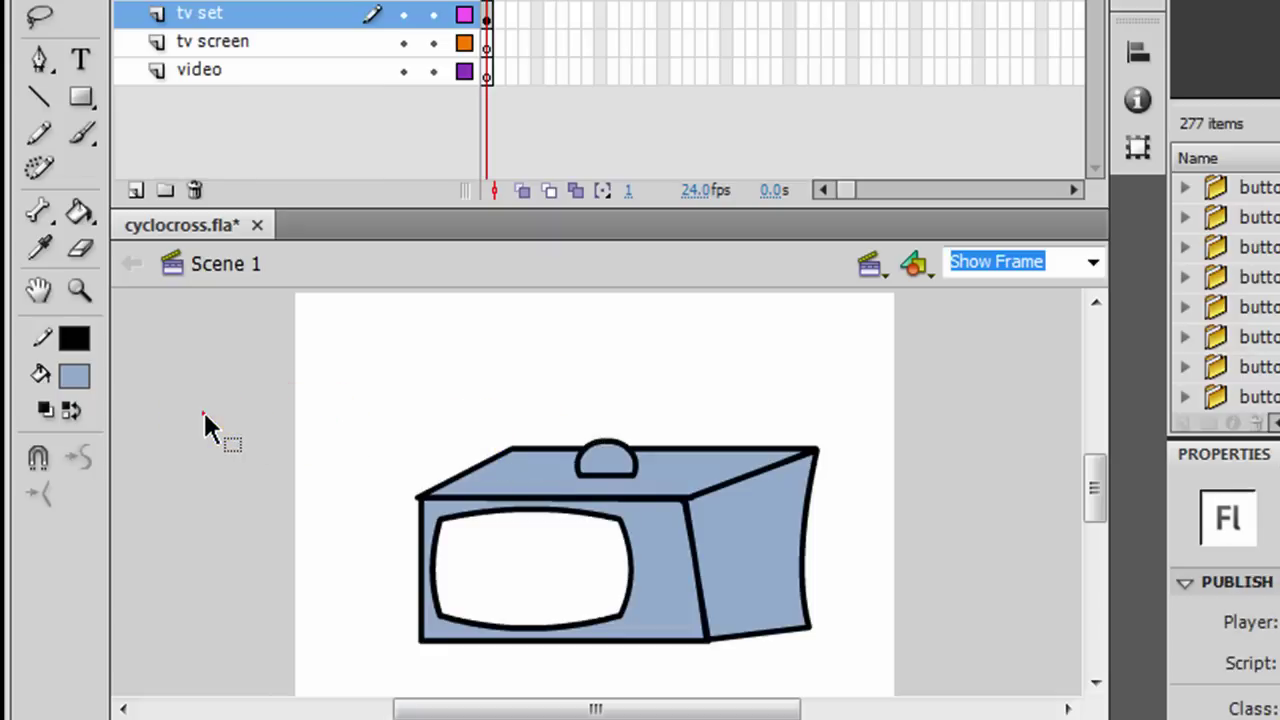
click(204, 414)
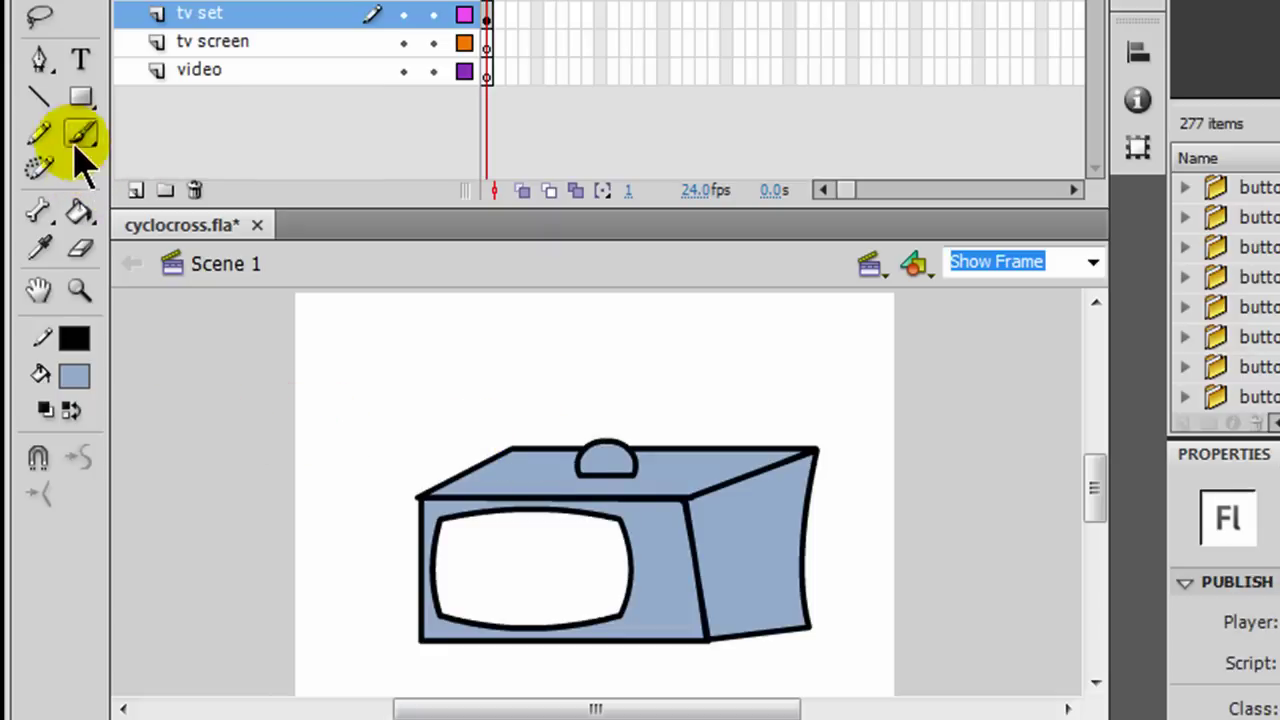
With the Pencil in Straighten mode, draw left and right antennas rising from the dome.
click(39, 133)
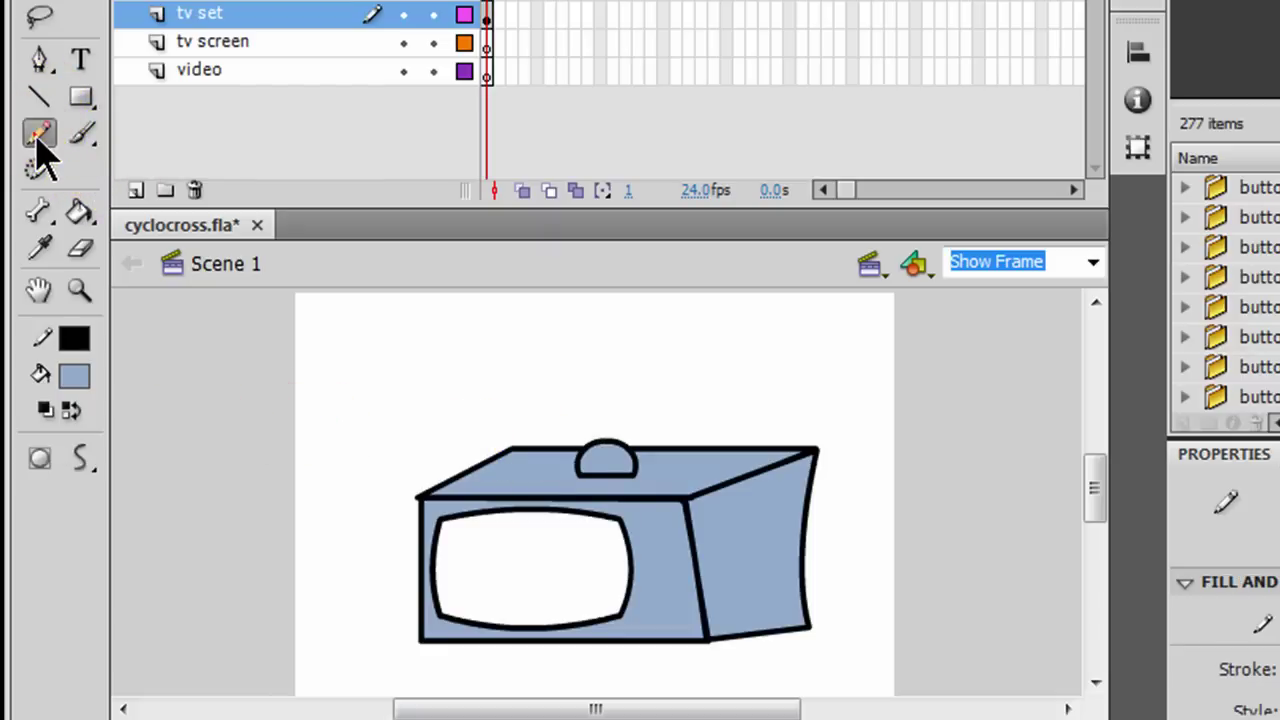
click(81, 465)
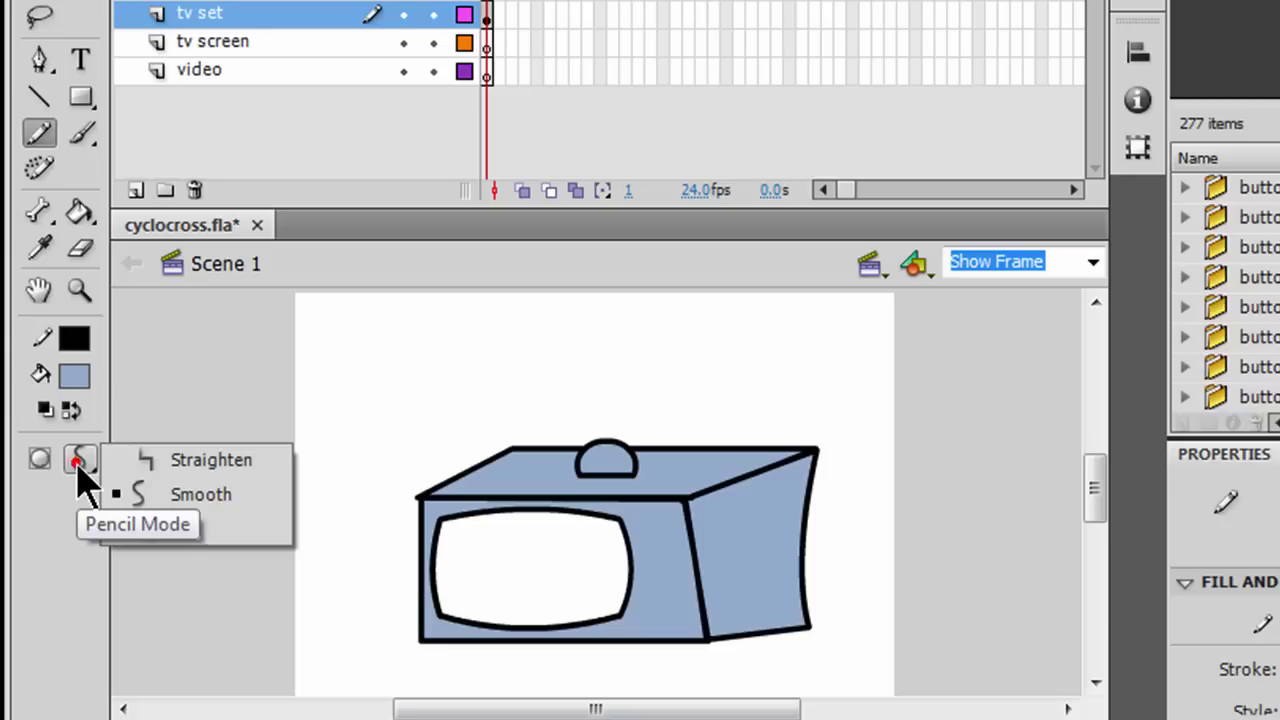
click(211, 461)
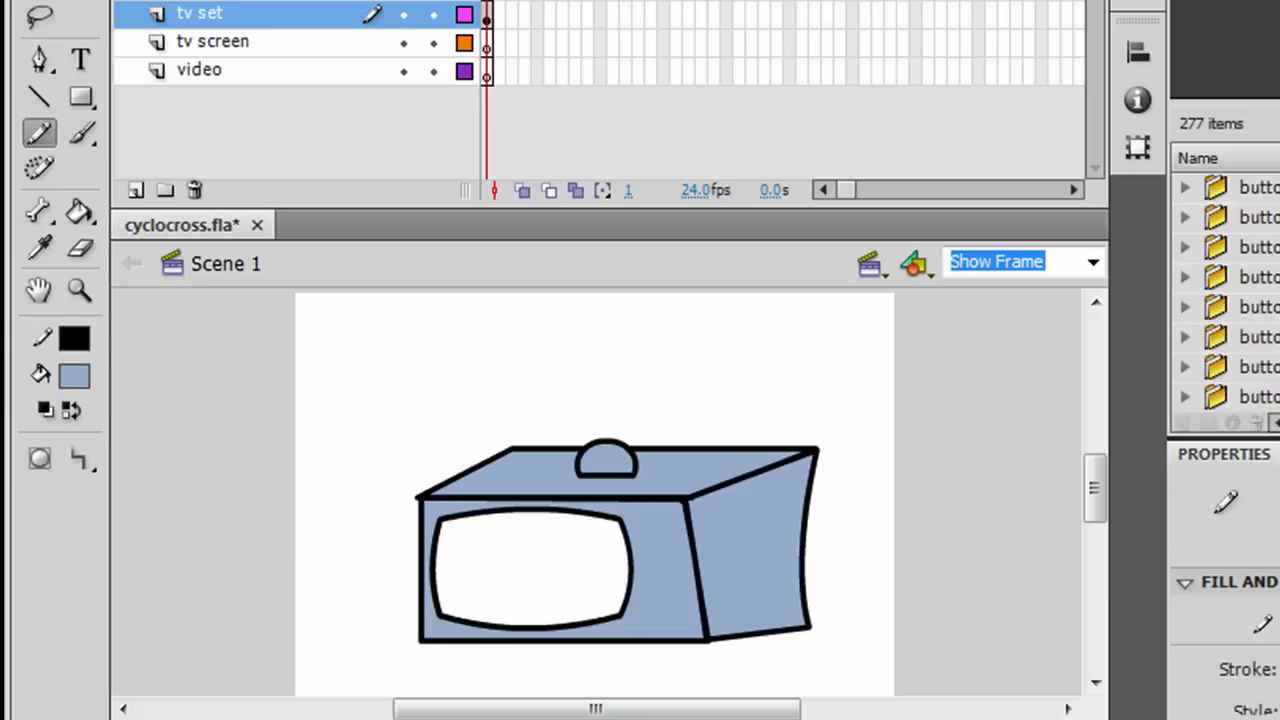
drag(636, 452, 680, 390)
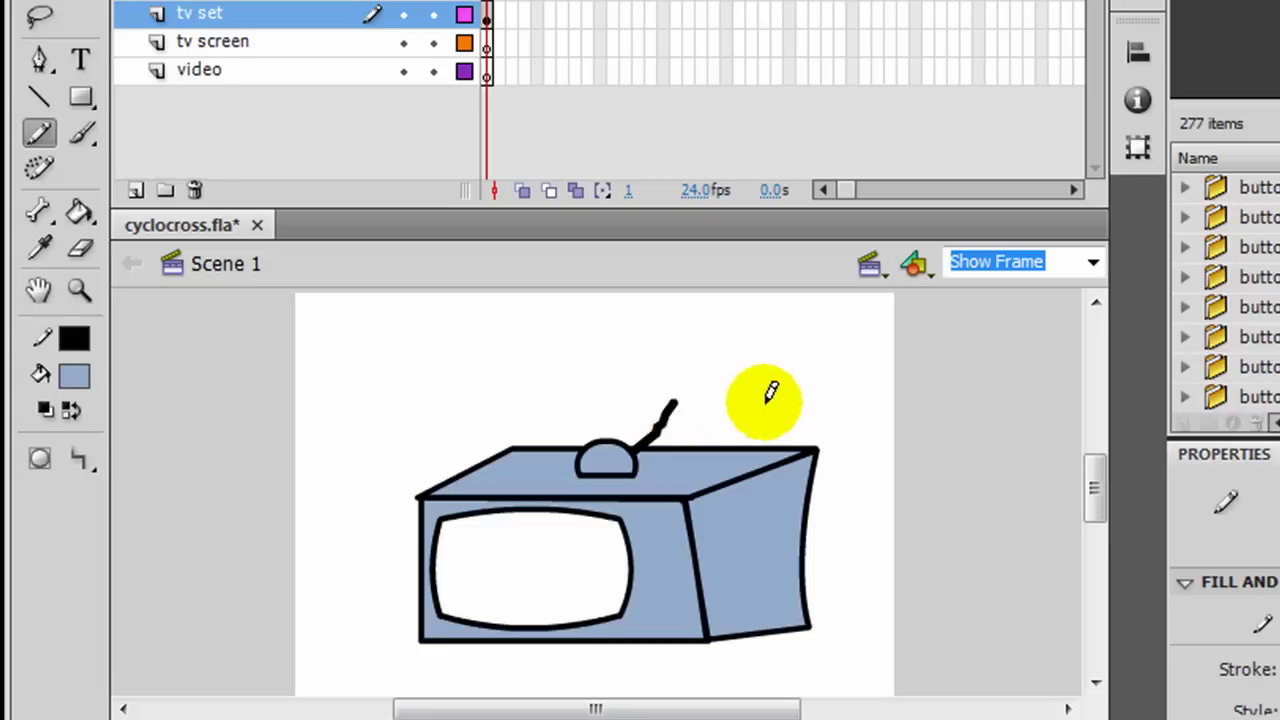
key(ctrl+z)
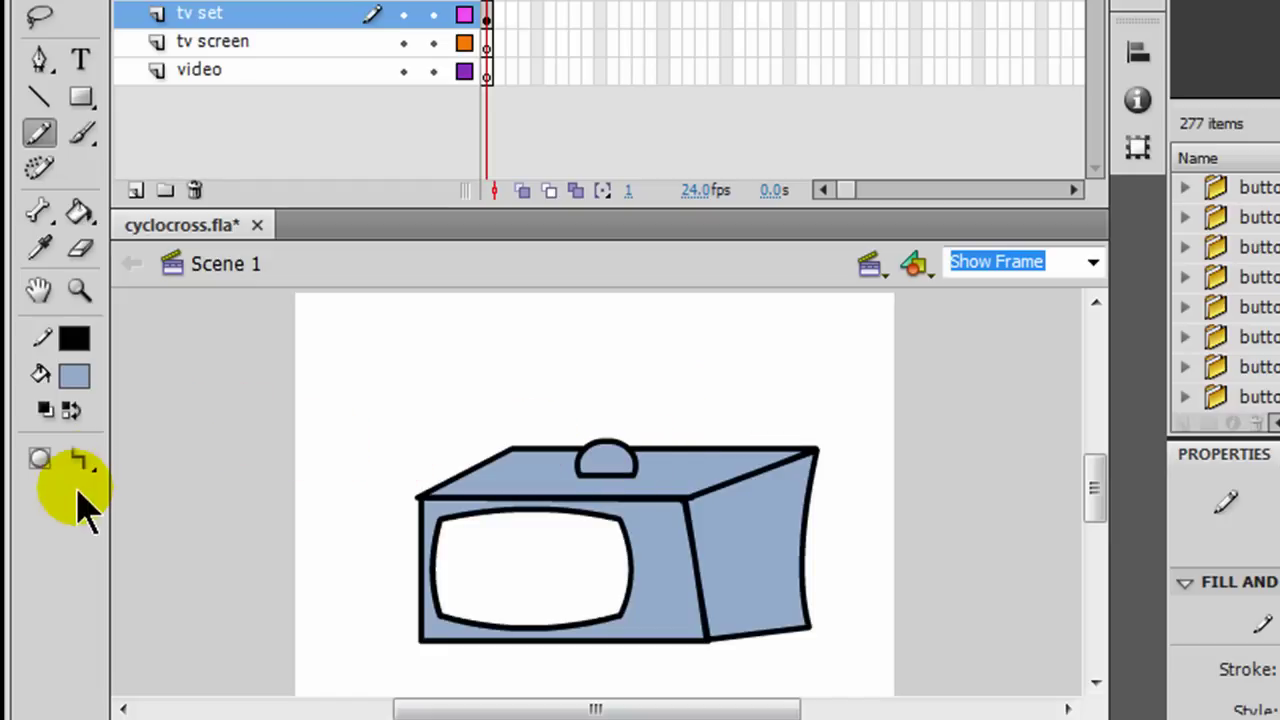
click(80, 460)
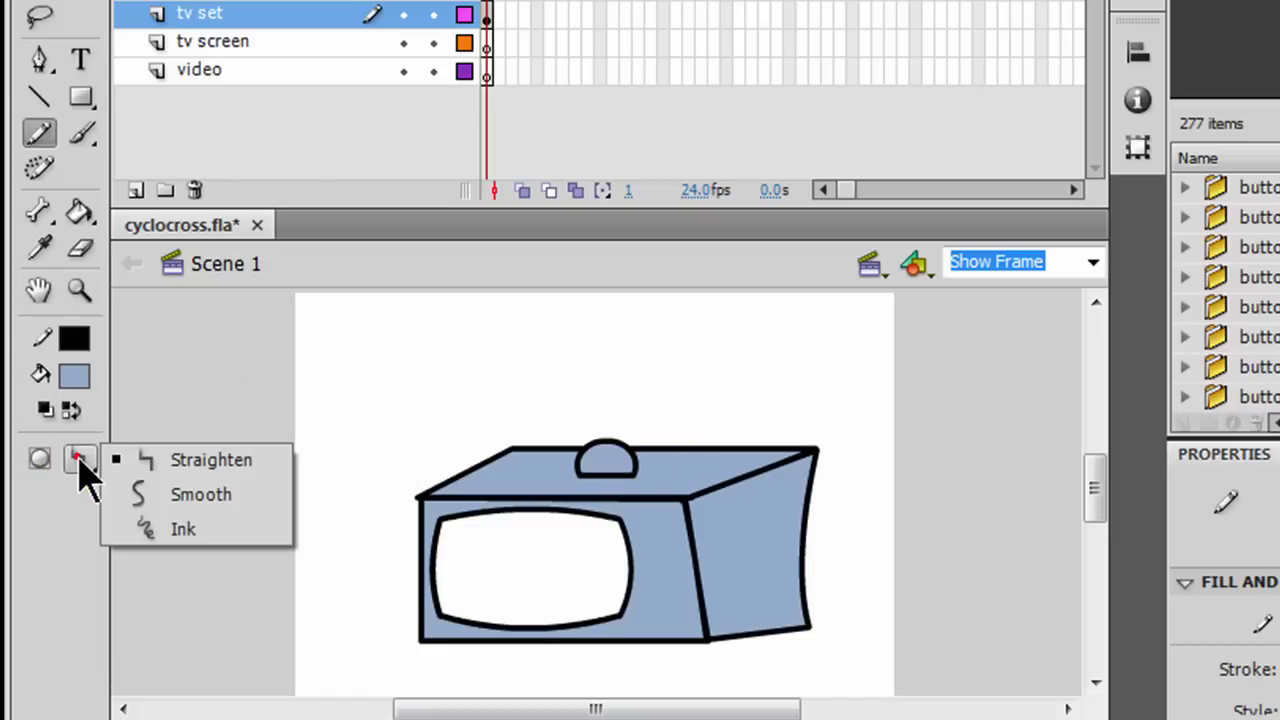
click(205, 460)
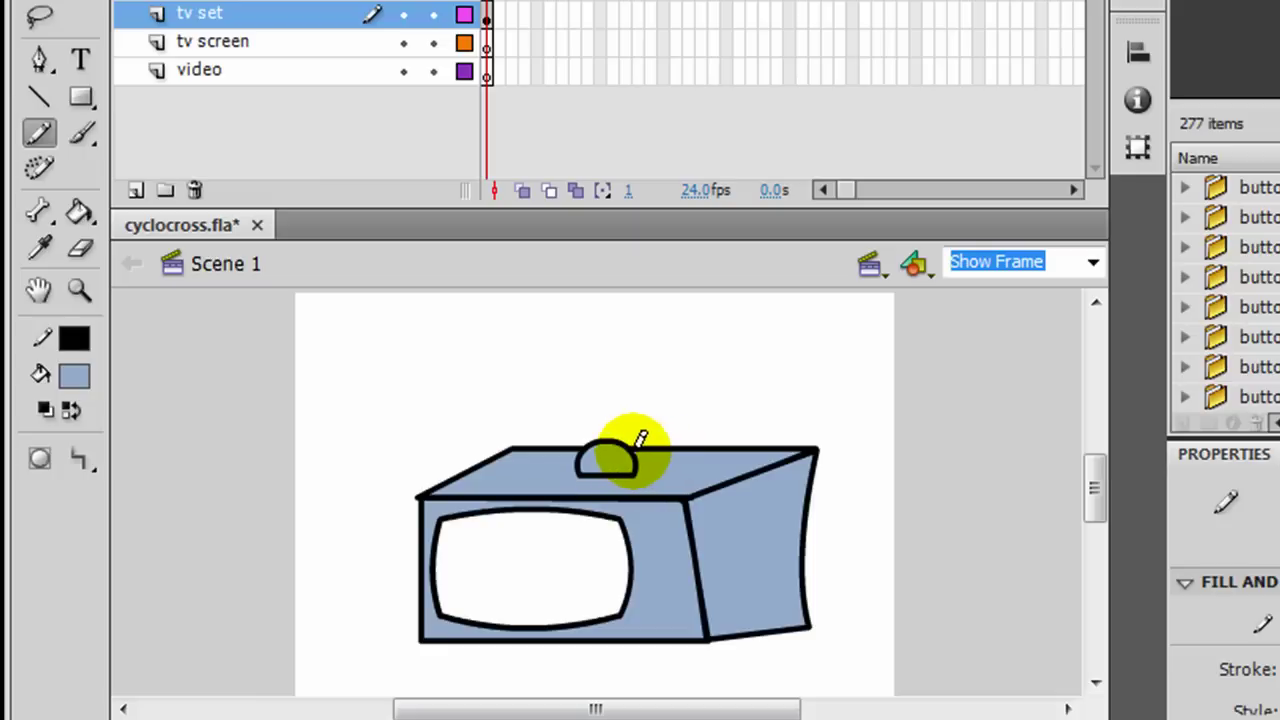
drag(638, 444, 700, 408)
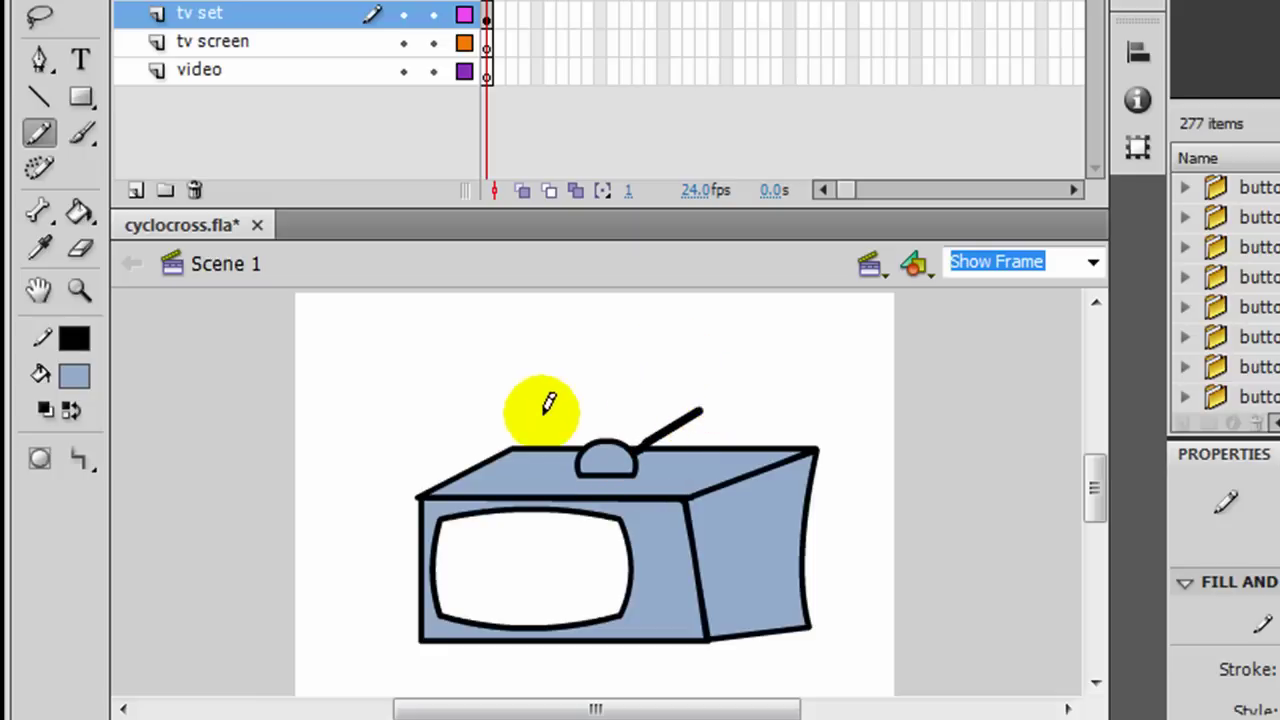
drag(583, 446, 557, 392)
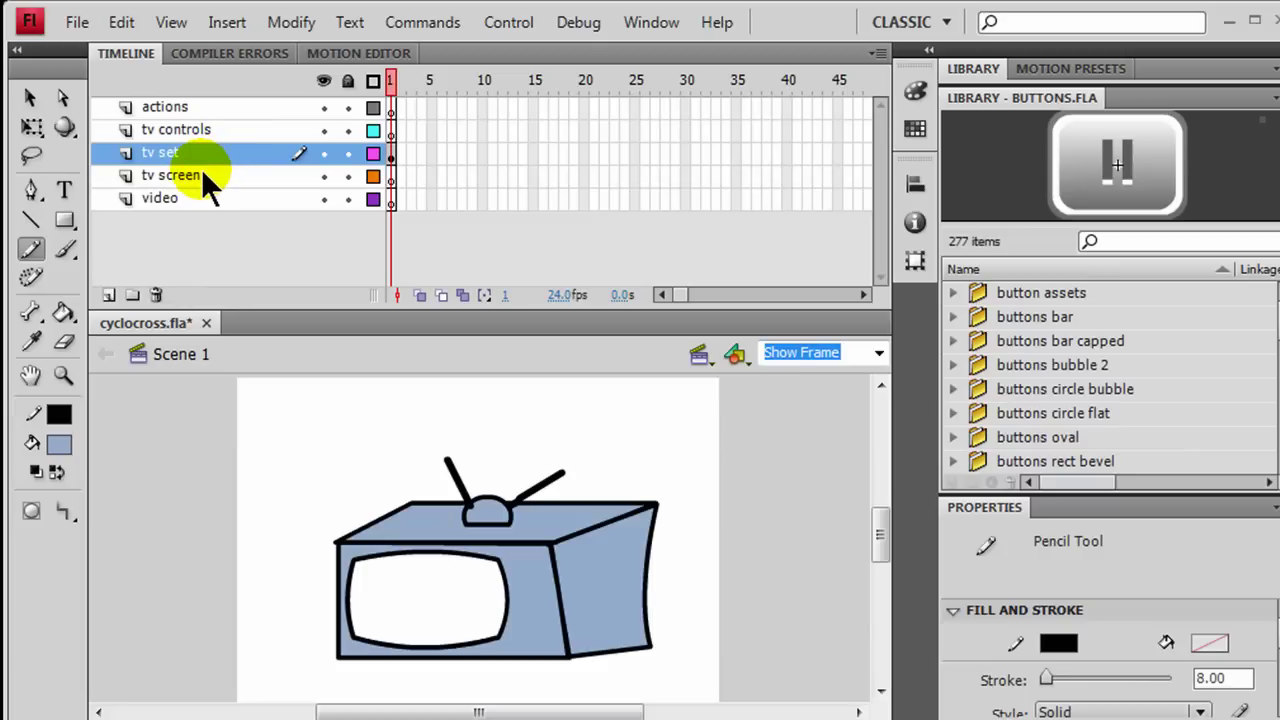
Make a green copy of the TV screen shape, then return the screen to white.
click(393, 152)
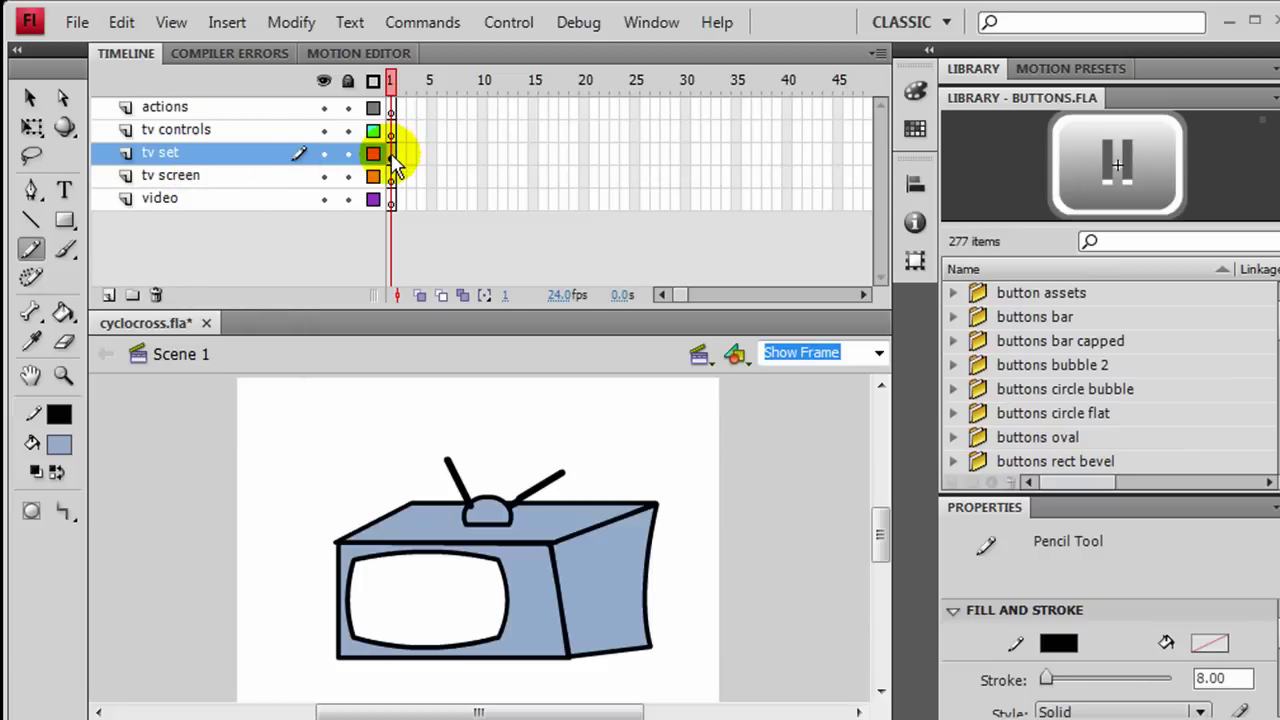
click(29, 97)
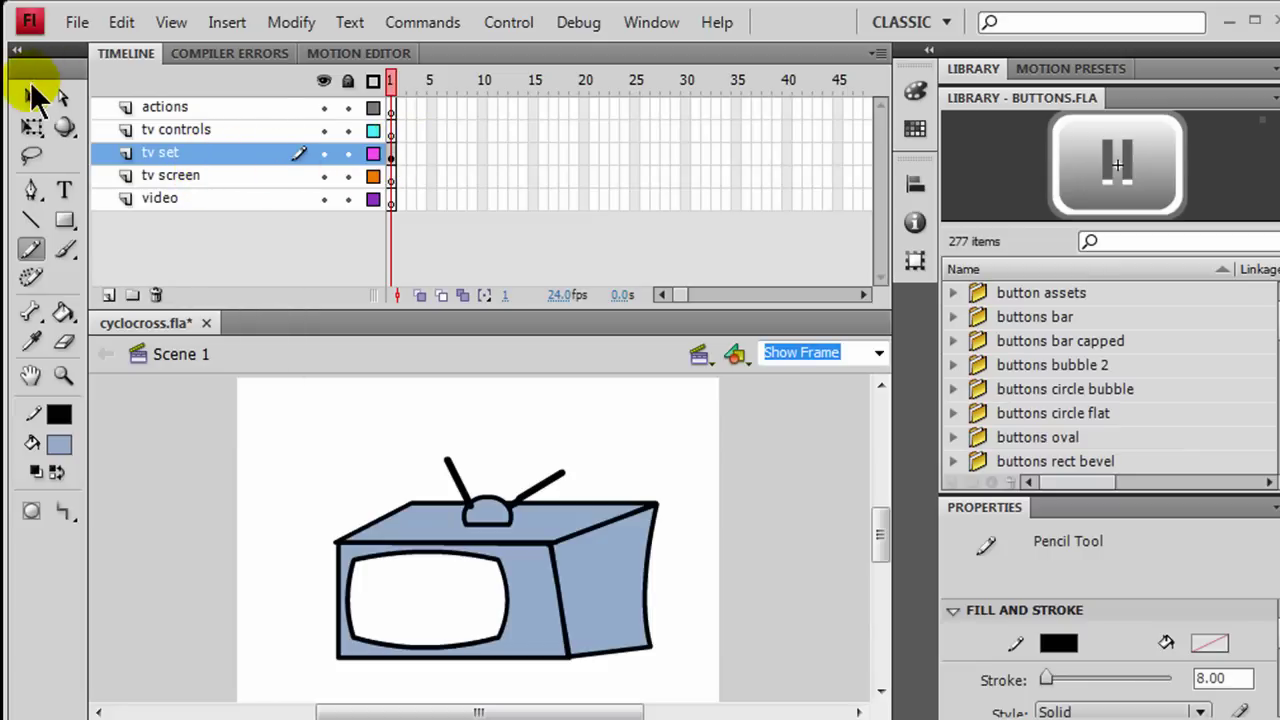
click(437, 598)
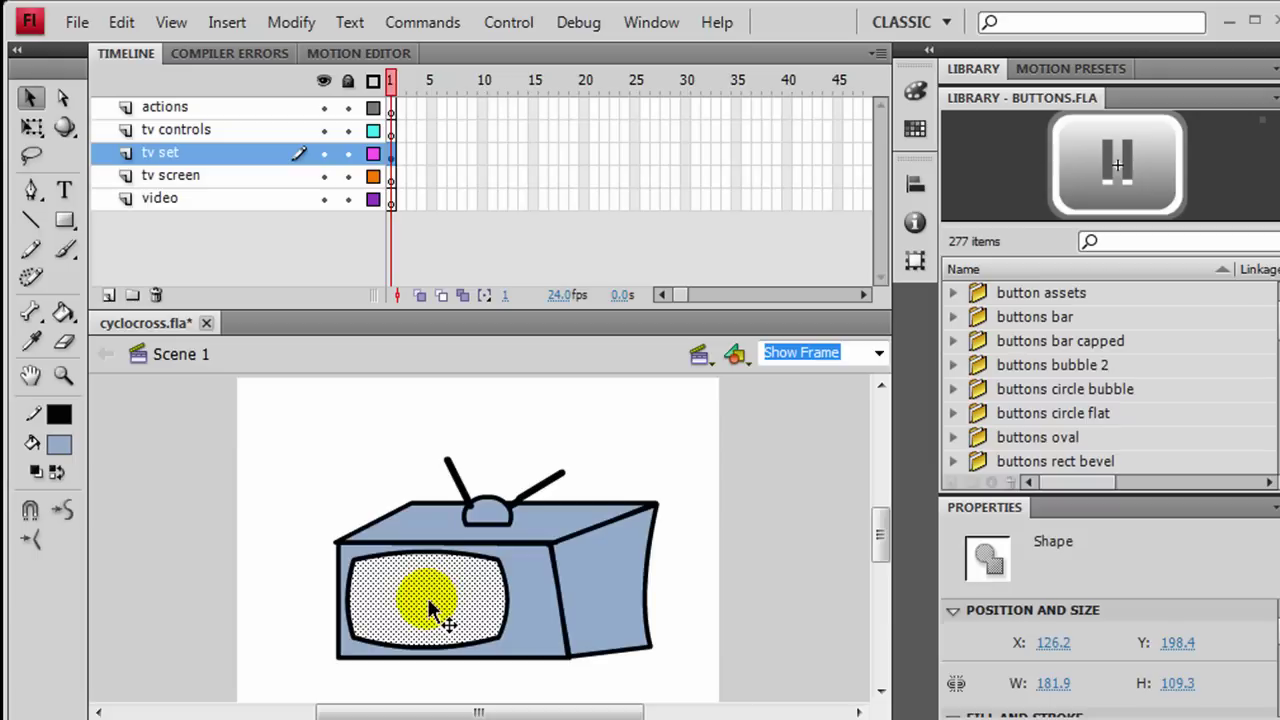
click(59, 447)
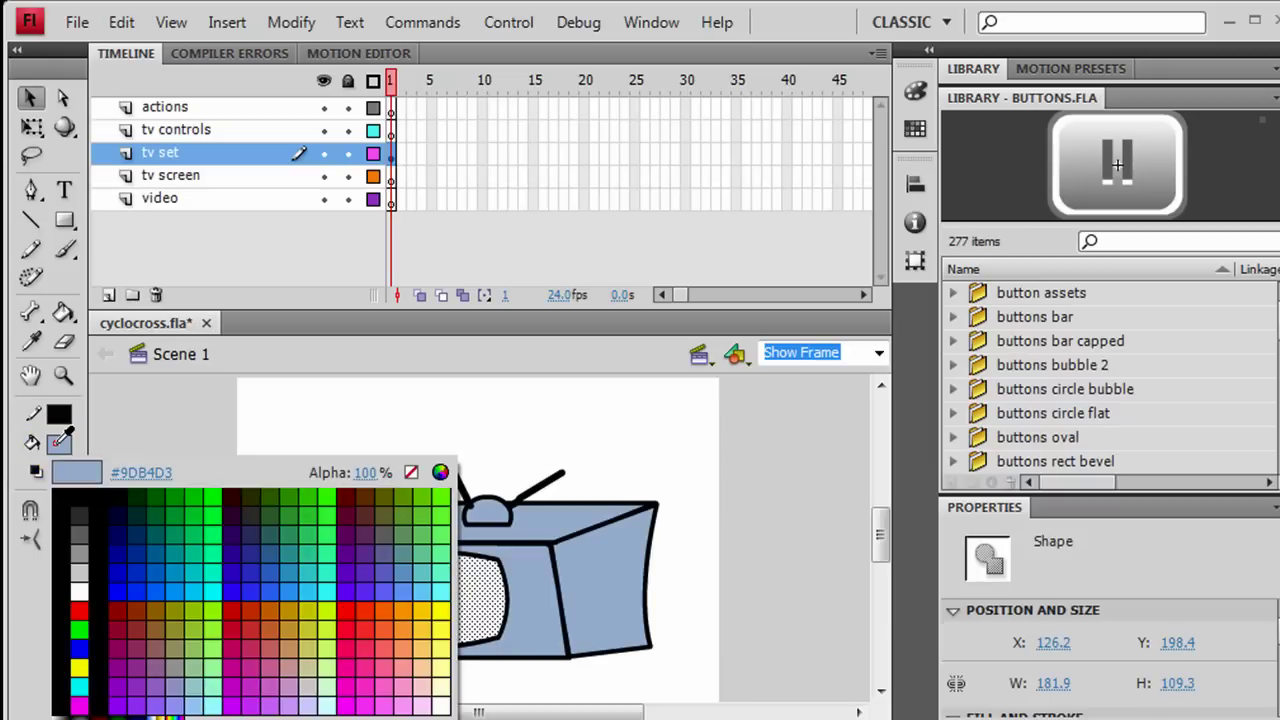
click(216, 531)
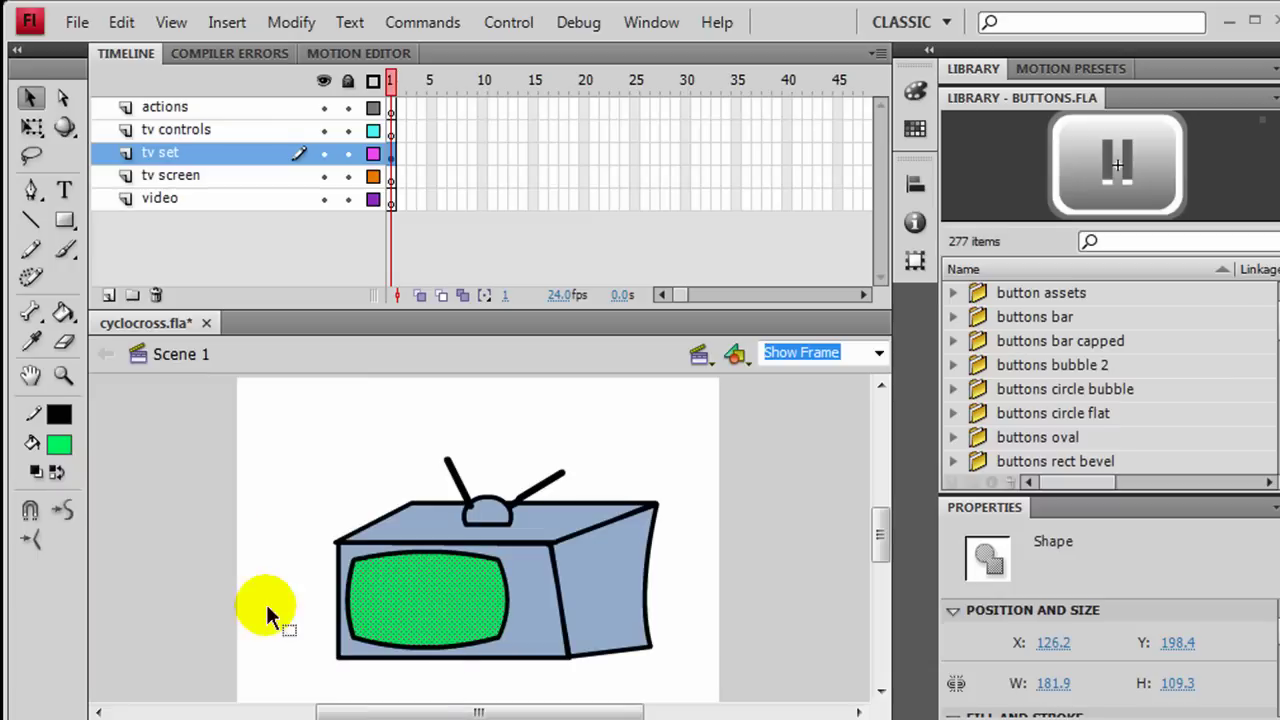
click(453, 578)
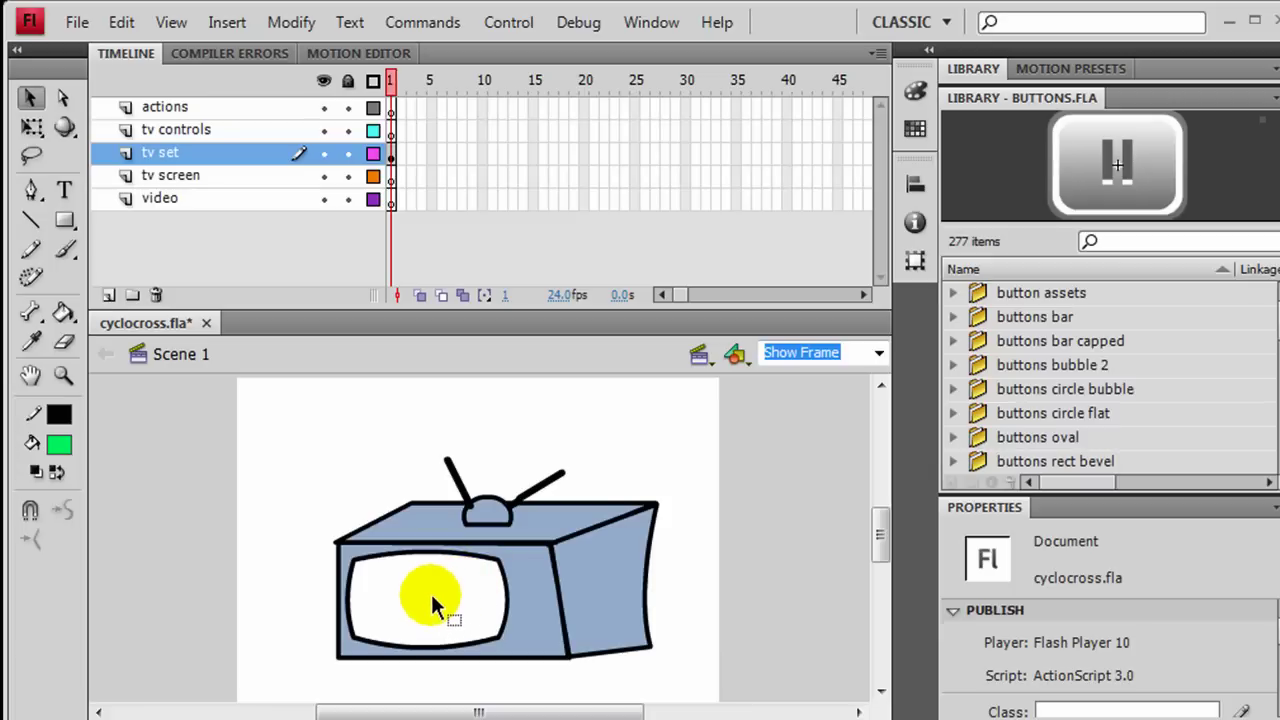
Paste the green screen shape in place on the tv screen layer and make it a mask.
click(390, 177)
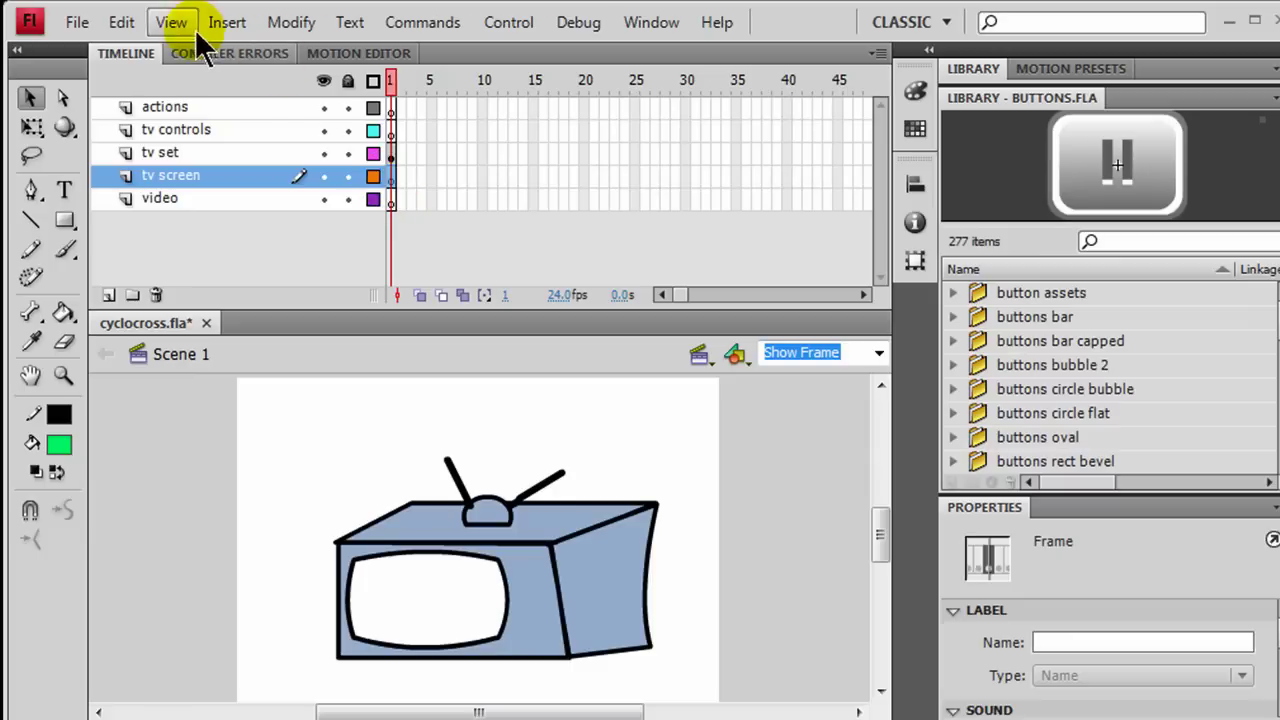
click(121, 22)
click(173, 202)
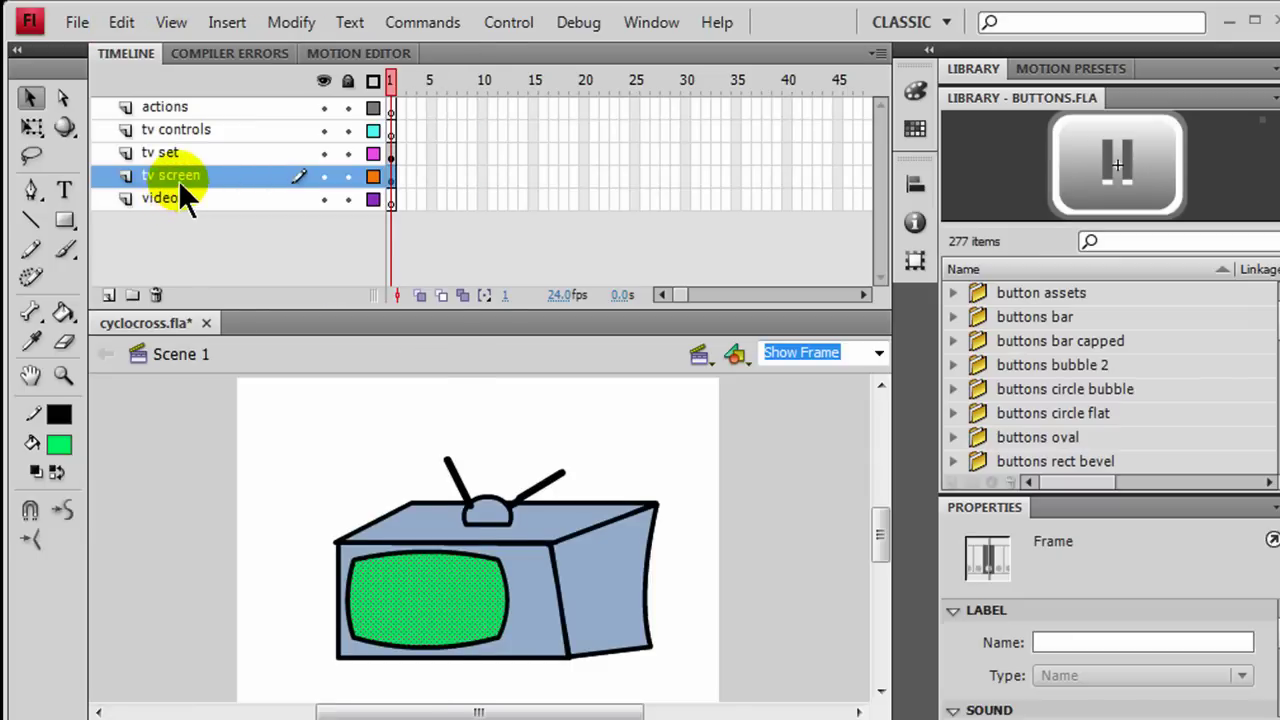
right_click(179, 175)
click(269, 418)
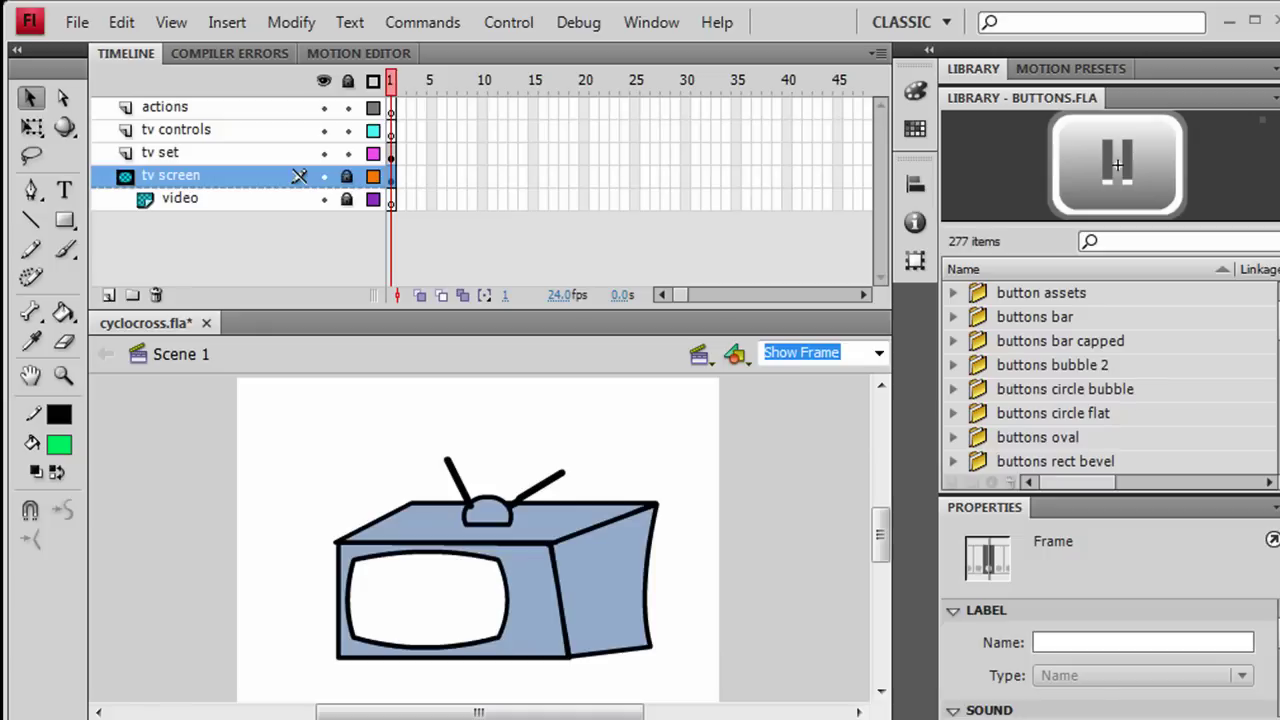
Launch Media Encoder and add cyclocross.MP4 from the cyclocross folder to the queue.
key(super)
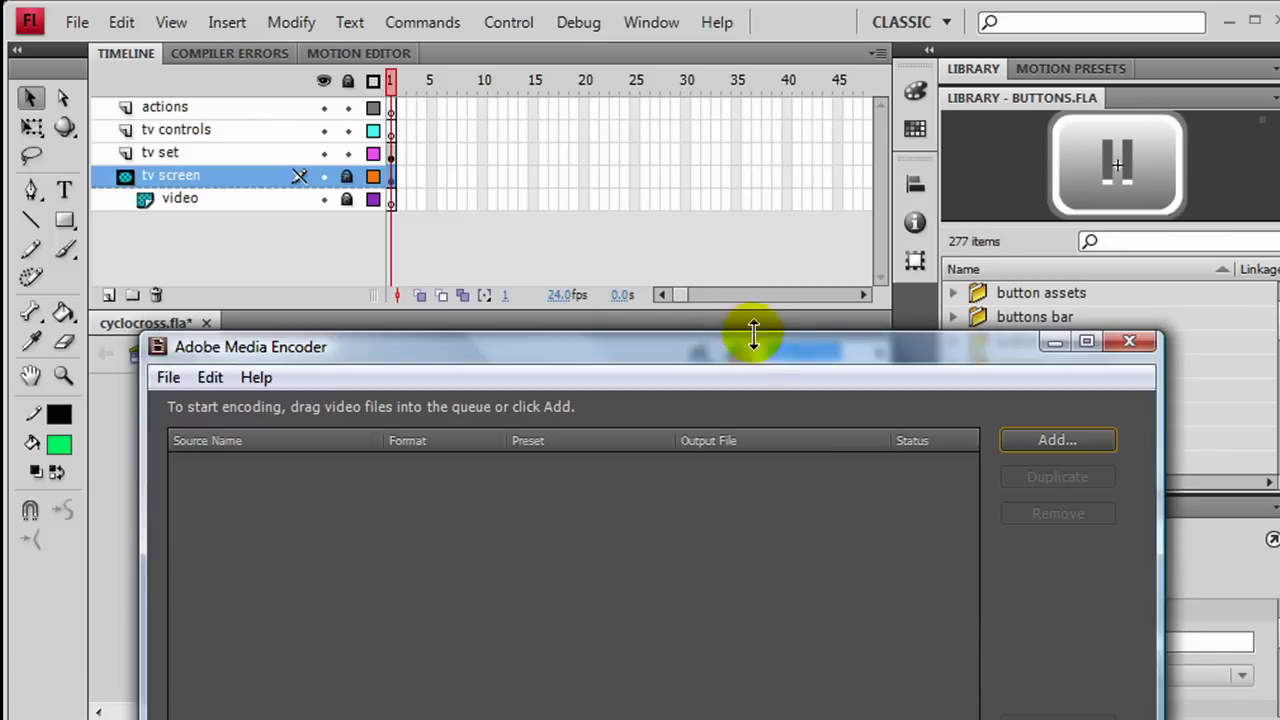
drag(752, 345, 758, 158)
click(1046, 251)
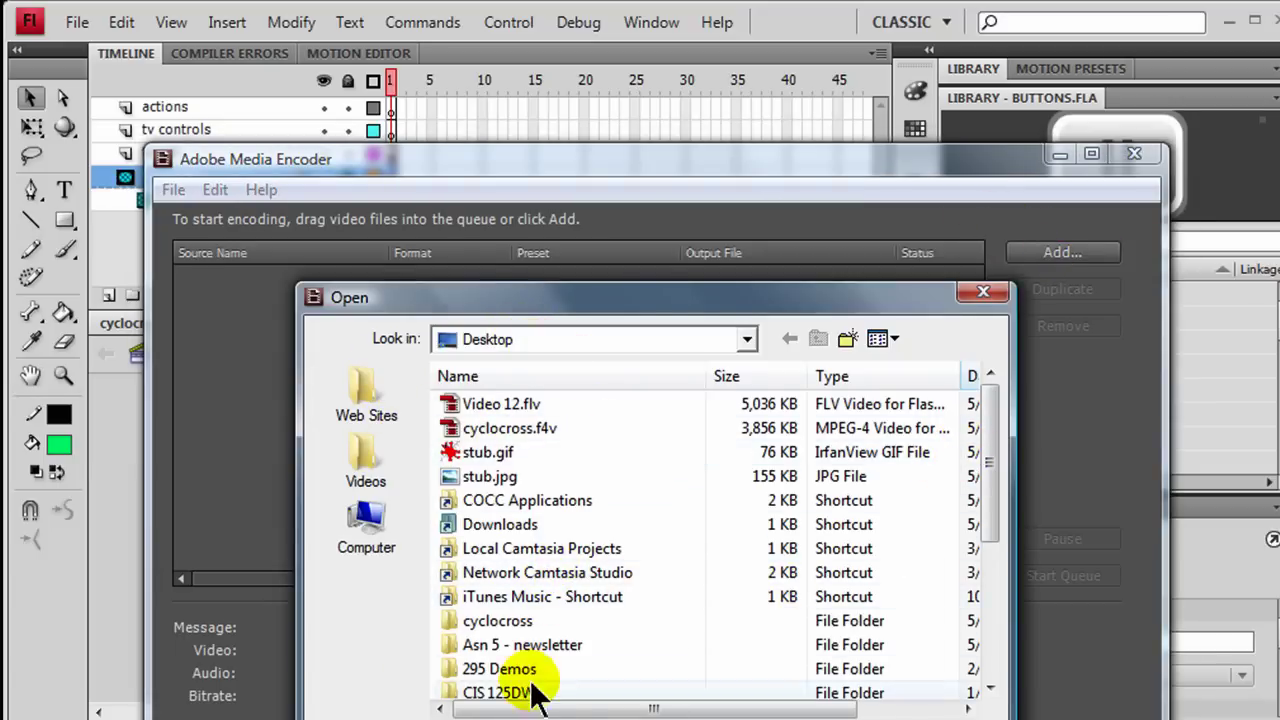
double_click(503, 620)
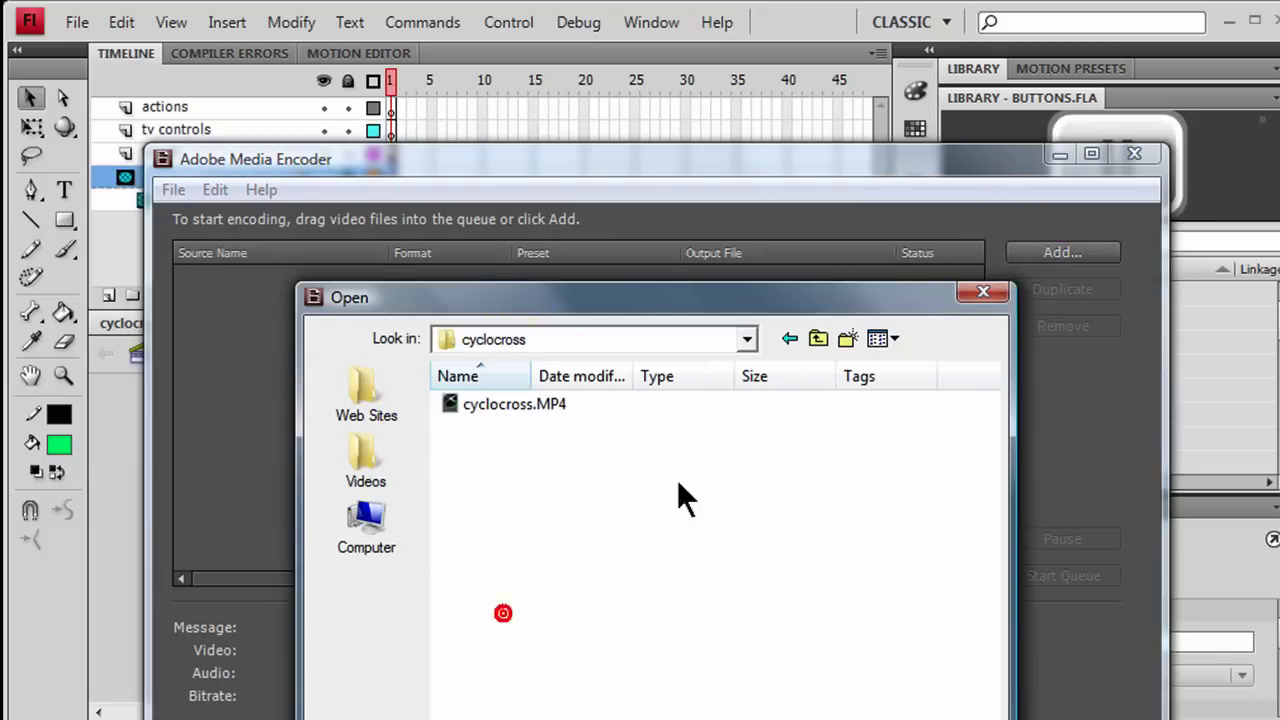
double_click(503, 408)
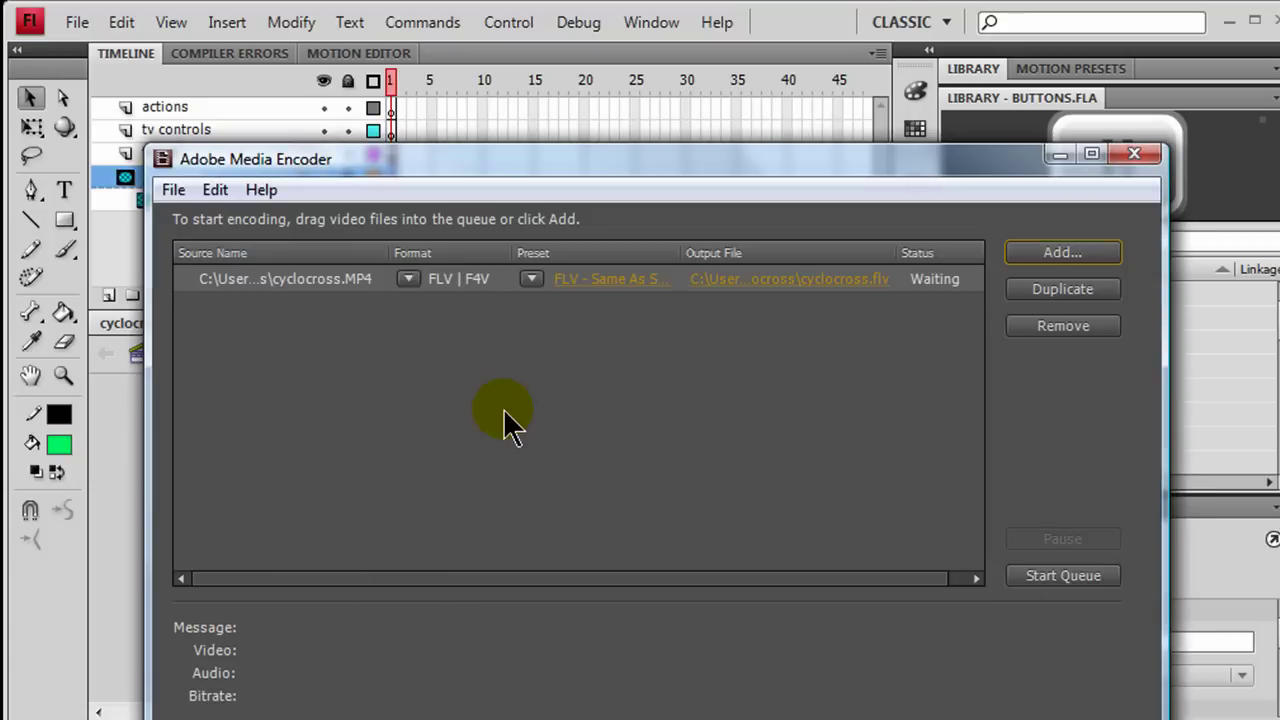
Keep the FLV | F4V format with the FLV - Same As Source (Flash 8 and Higher) preset.
click(410, 278)
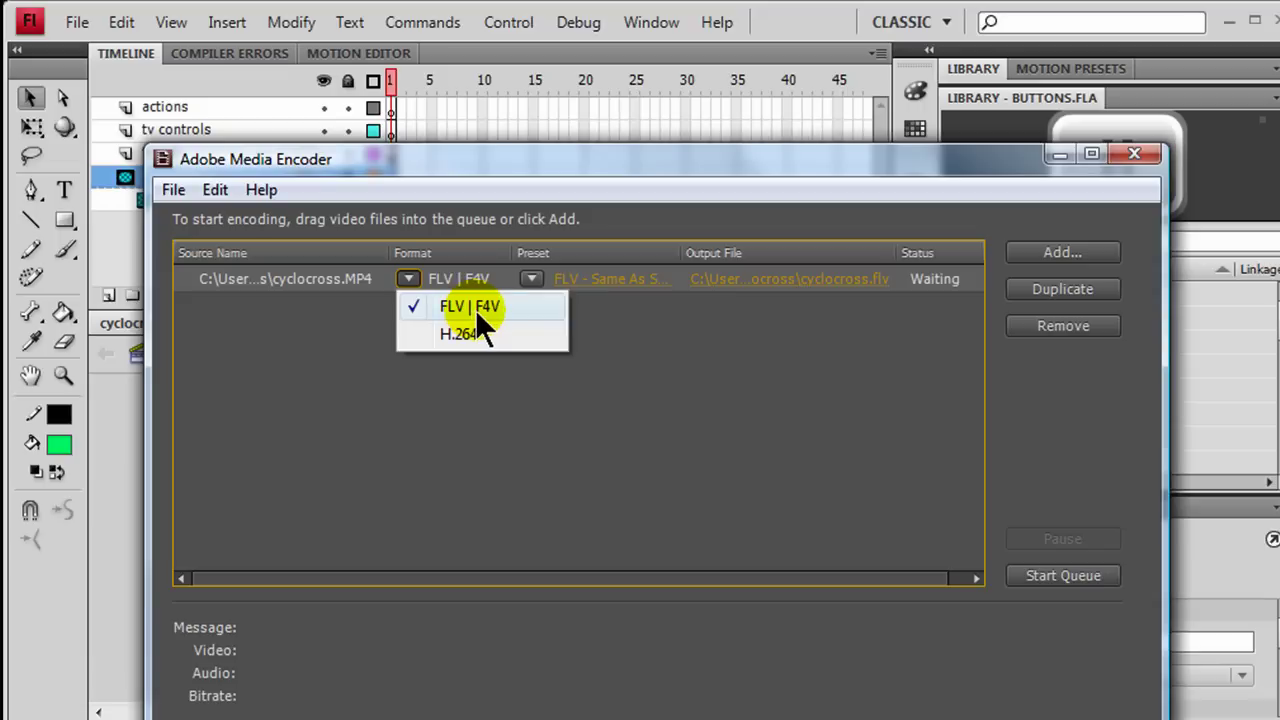
click(445, 302)
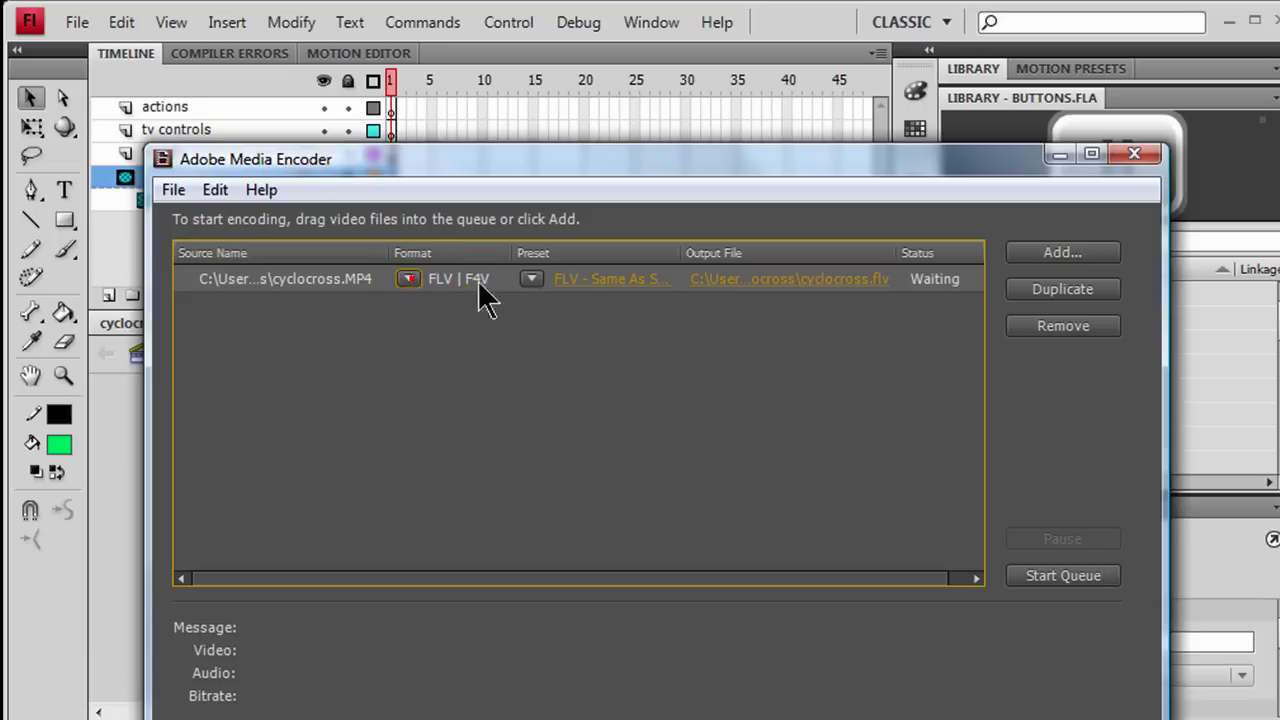
click(531, 279)
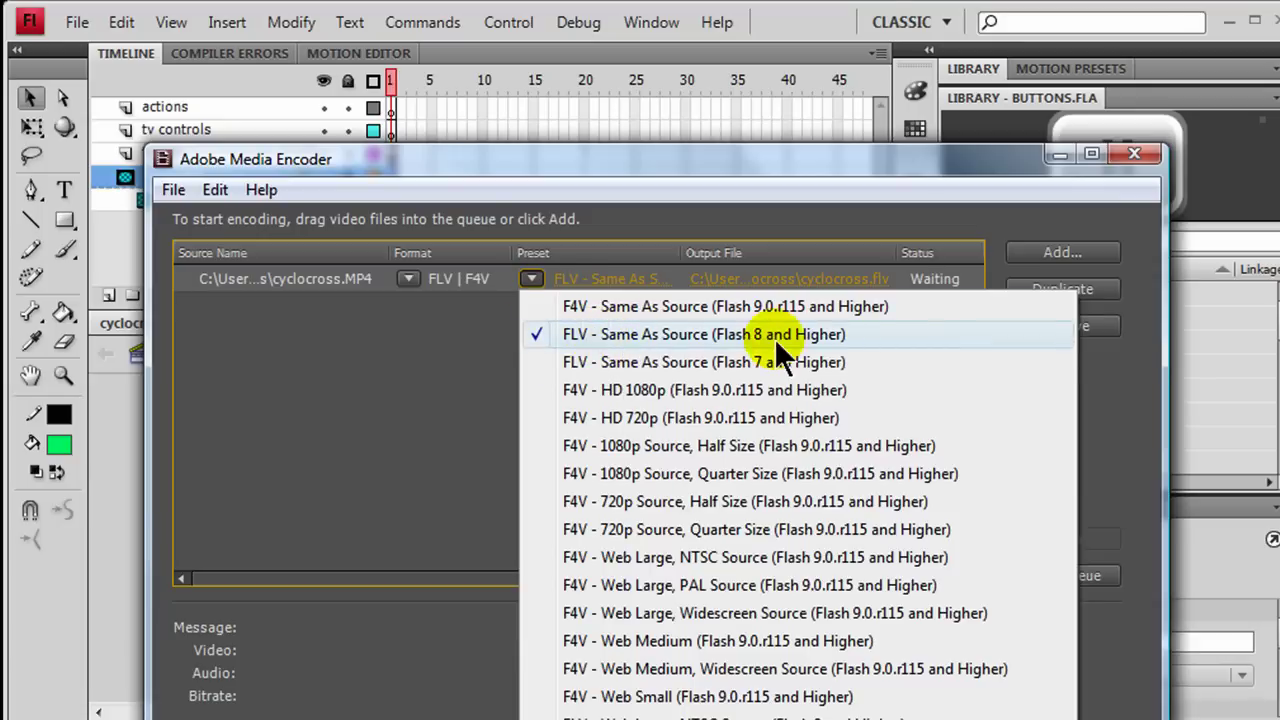
click(663, 335)
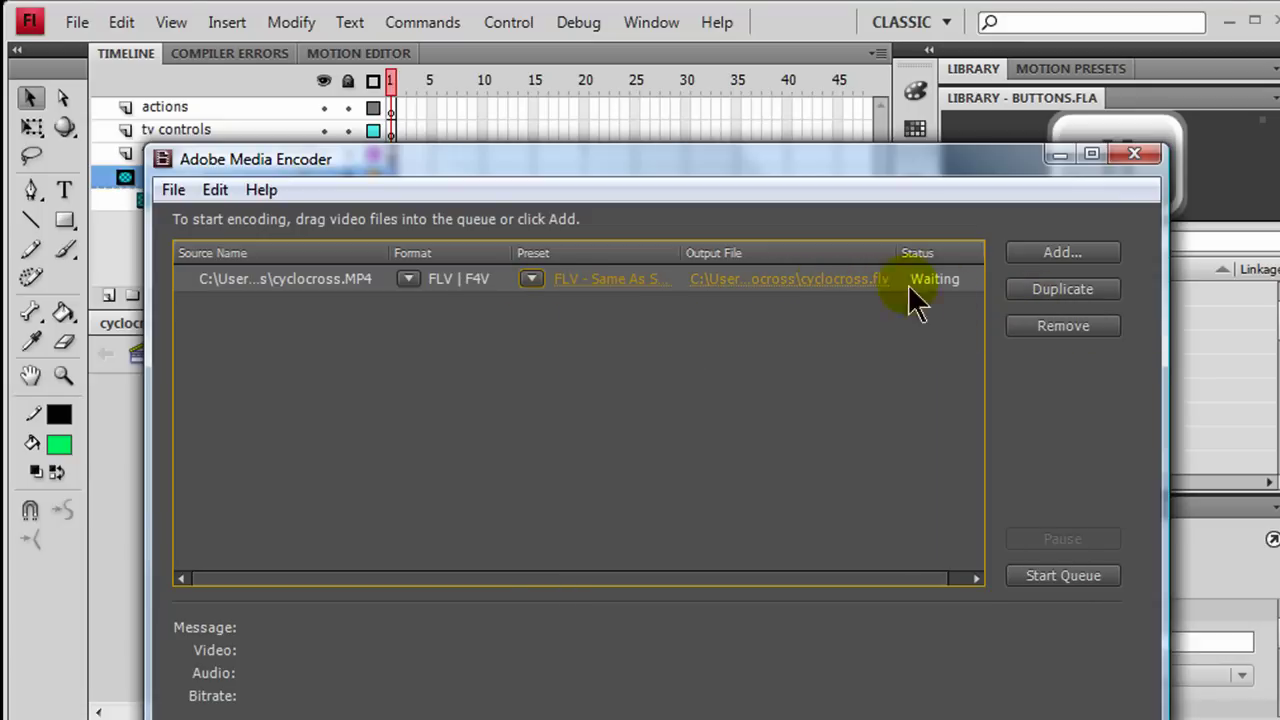
Dismiss the extra file picker and start encoding the queued video.
click(1062, 252)
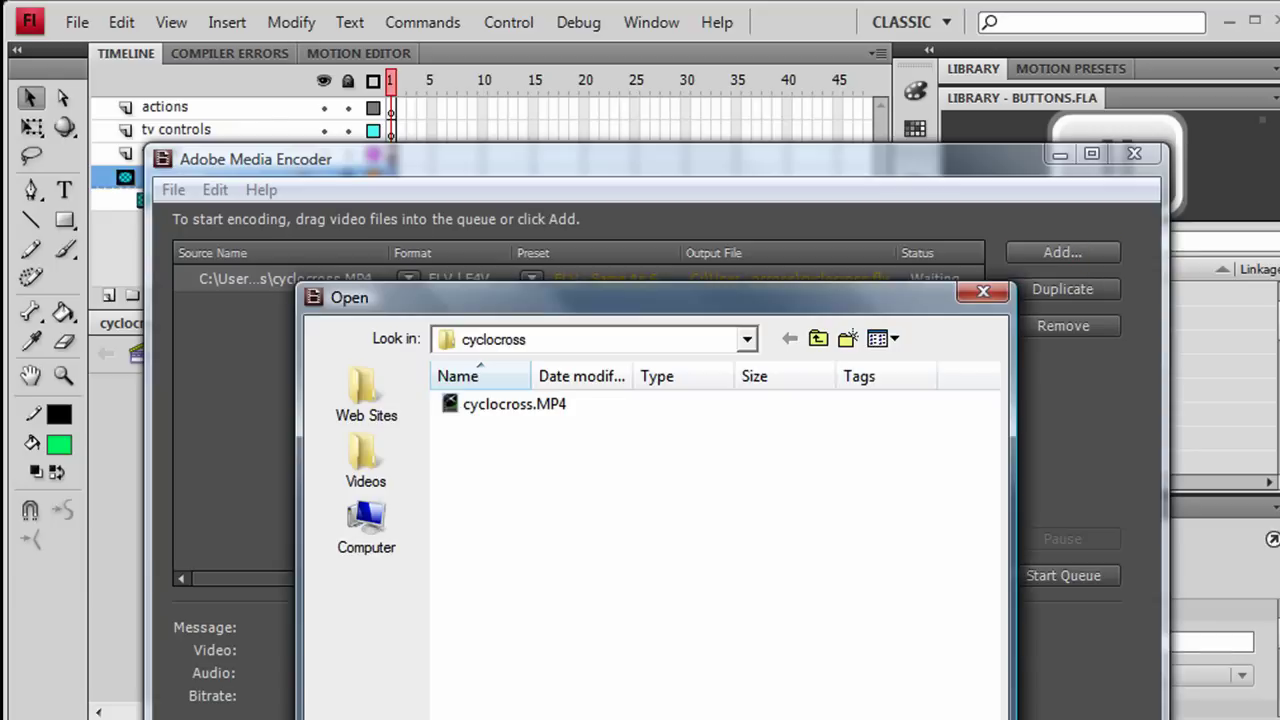
drag(721, 300, 695, 206)
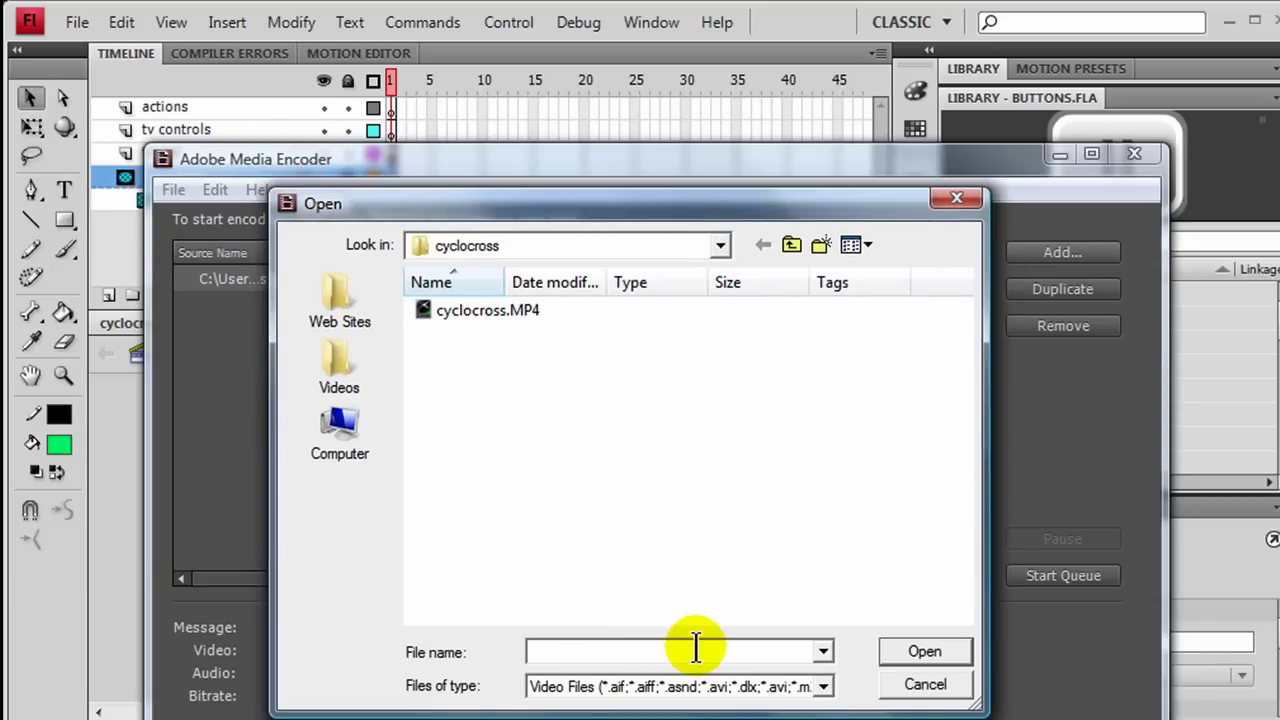
click(915, 686)
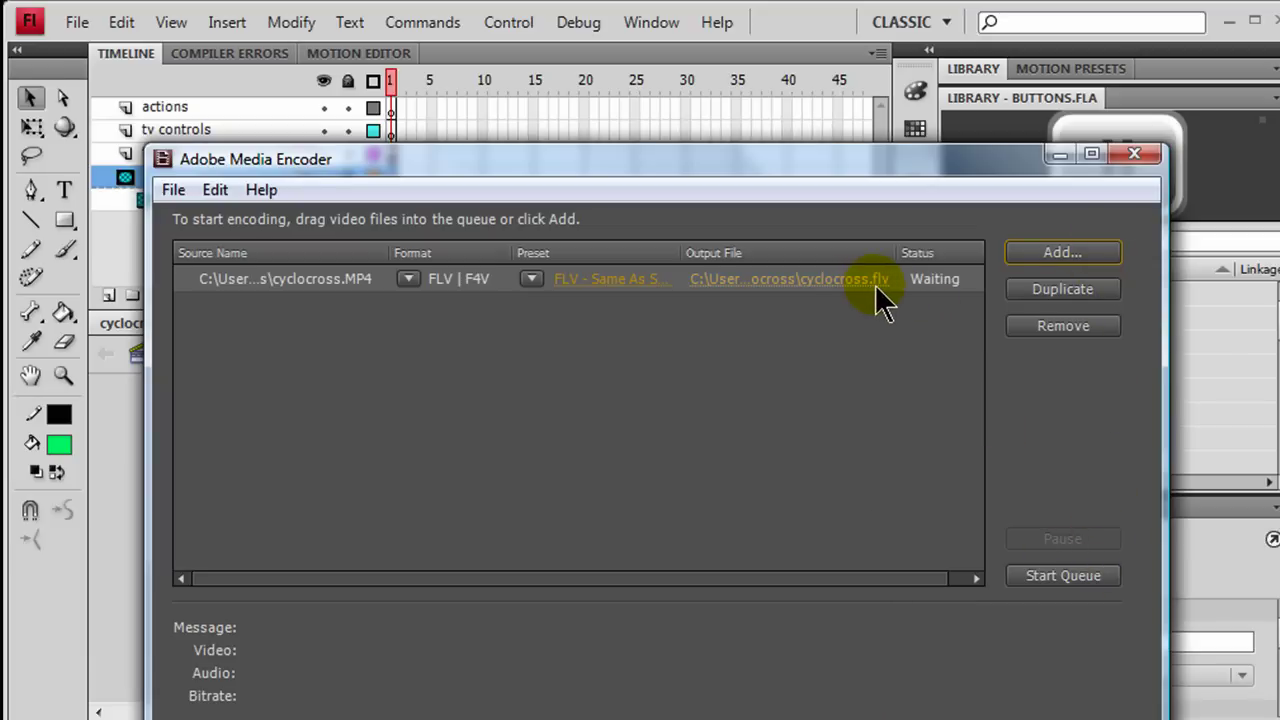
click(1061, 575)
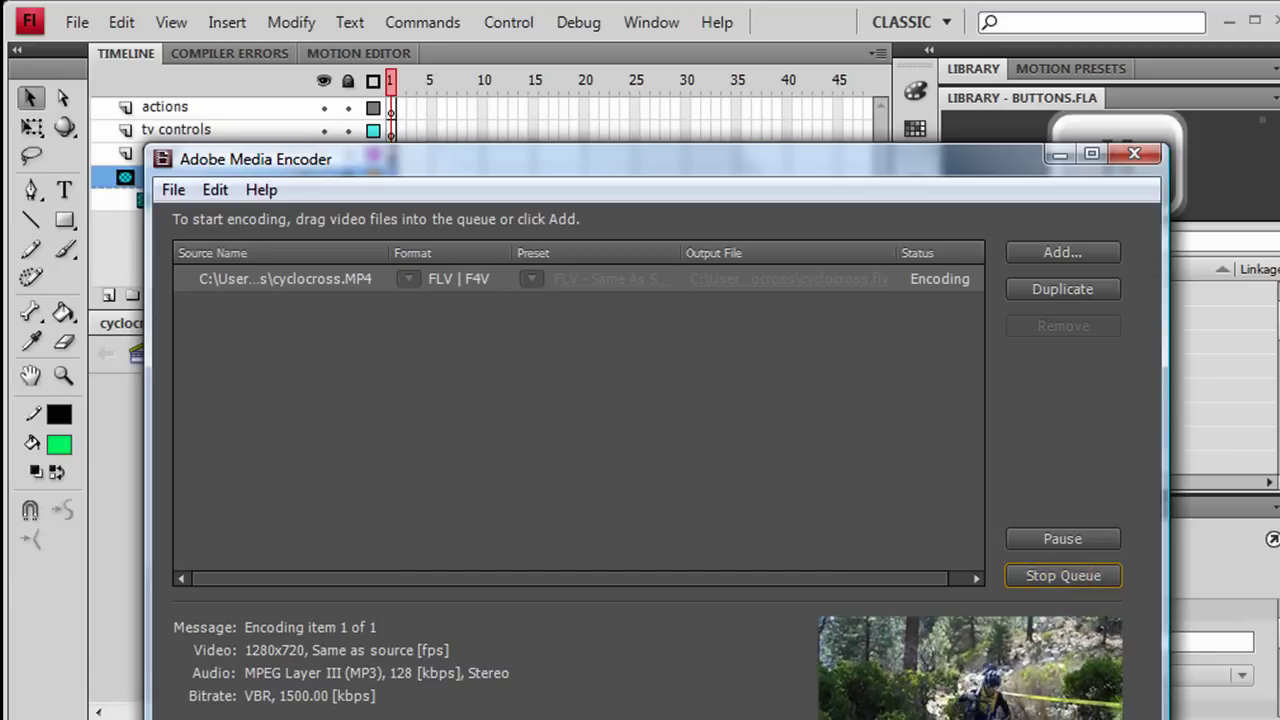
Wait for the cyclocross encode to finish, then close Media Encoder.
click(768, 163)
drag(775, 15, 771, 9)
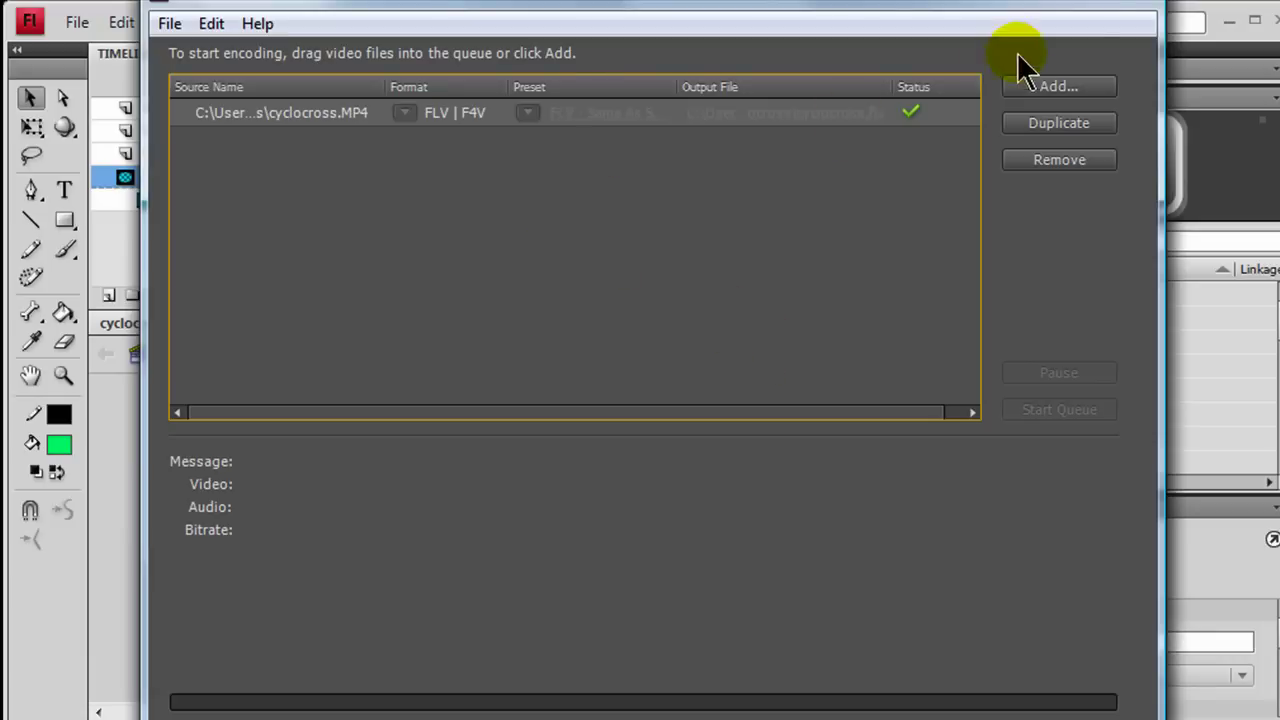
drag(1117, 3, 1120, 18)
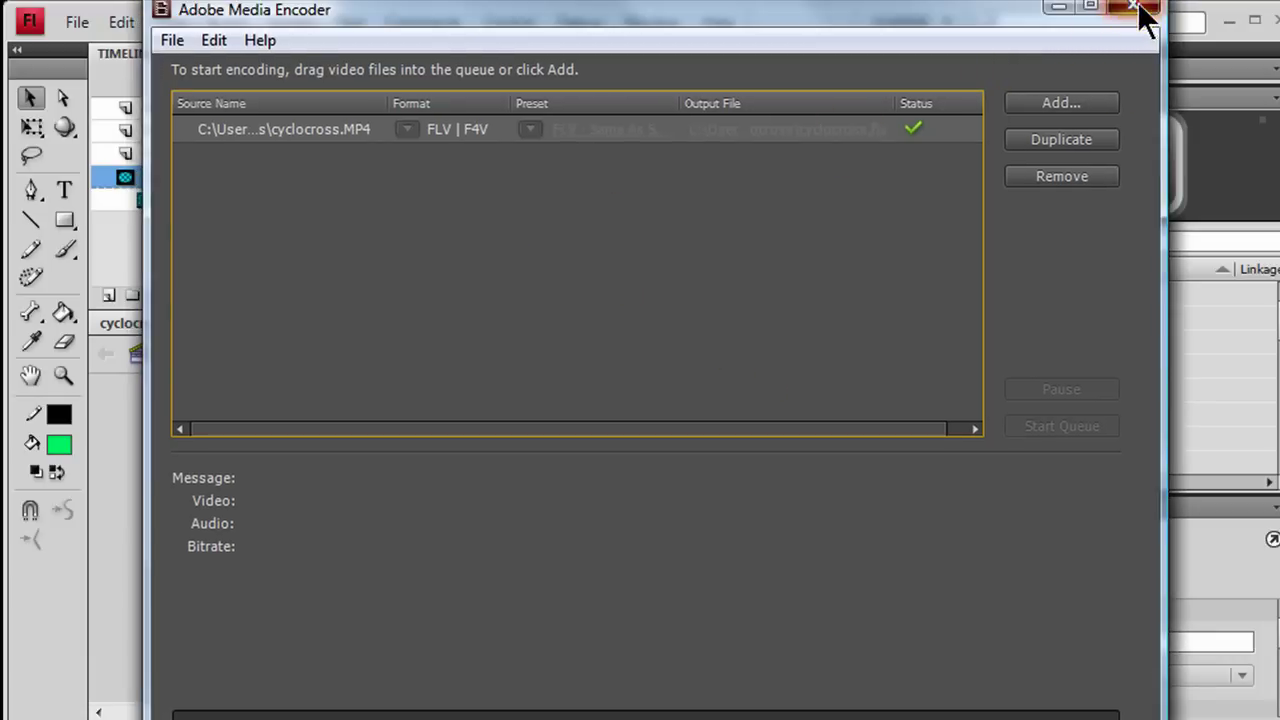
click(1138, 8)
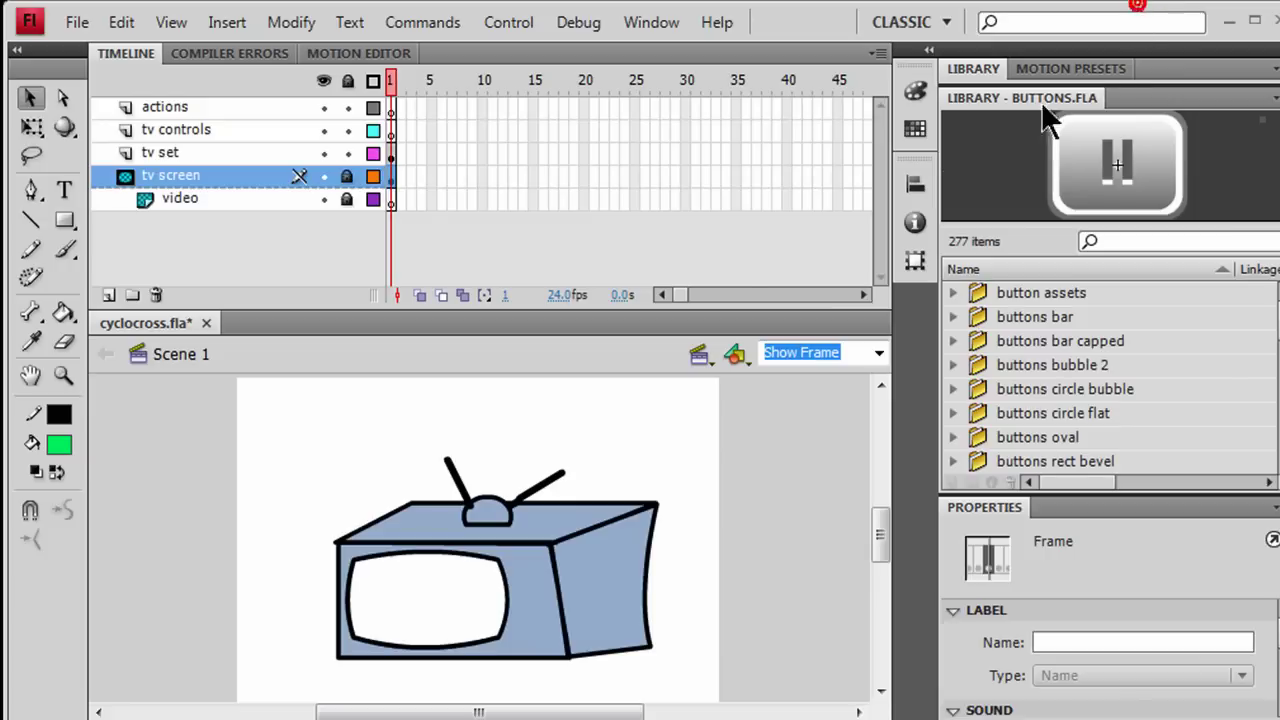
Unlock the video layer and start a video import set to embed the FLV in the timeline.
click(391, 203)
click(349, 198)
click(345, 176)
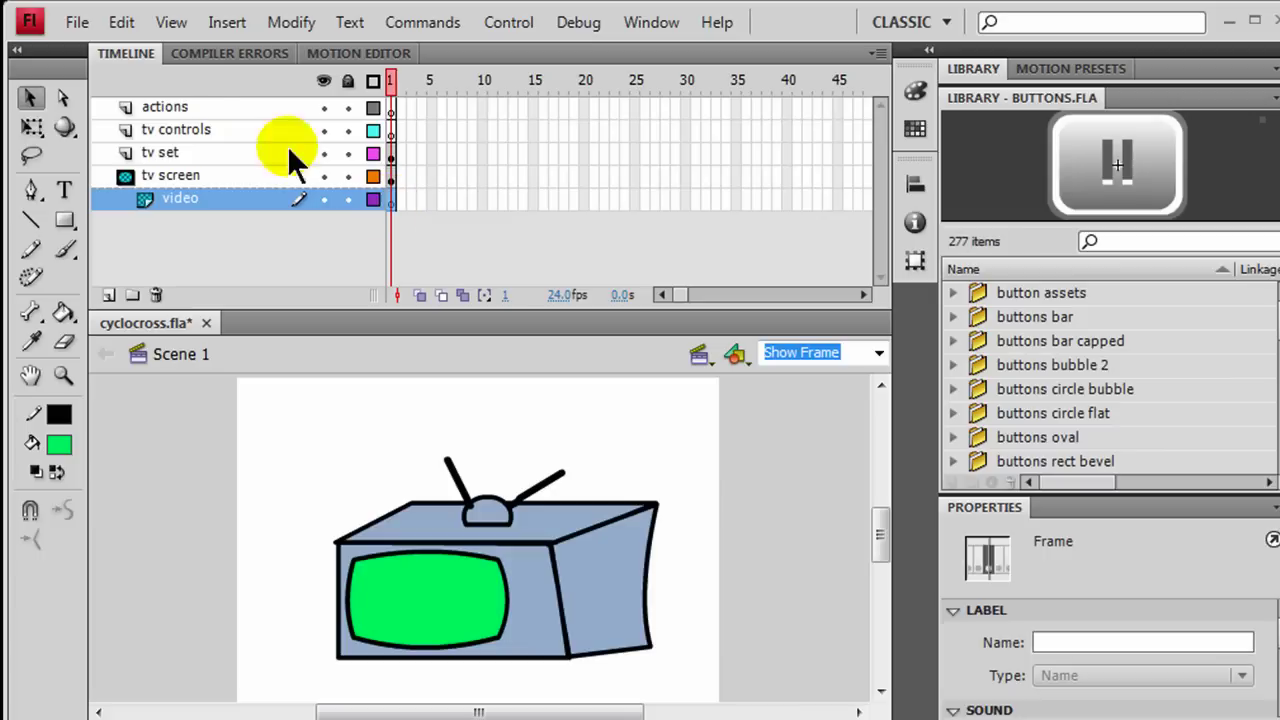
click(77, 22)
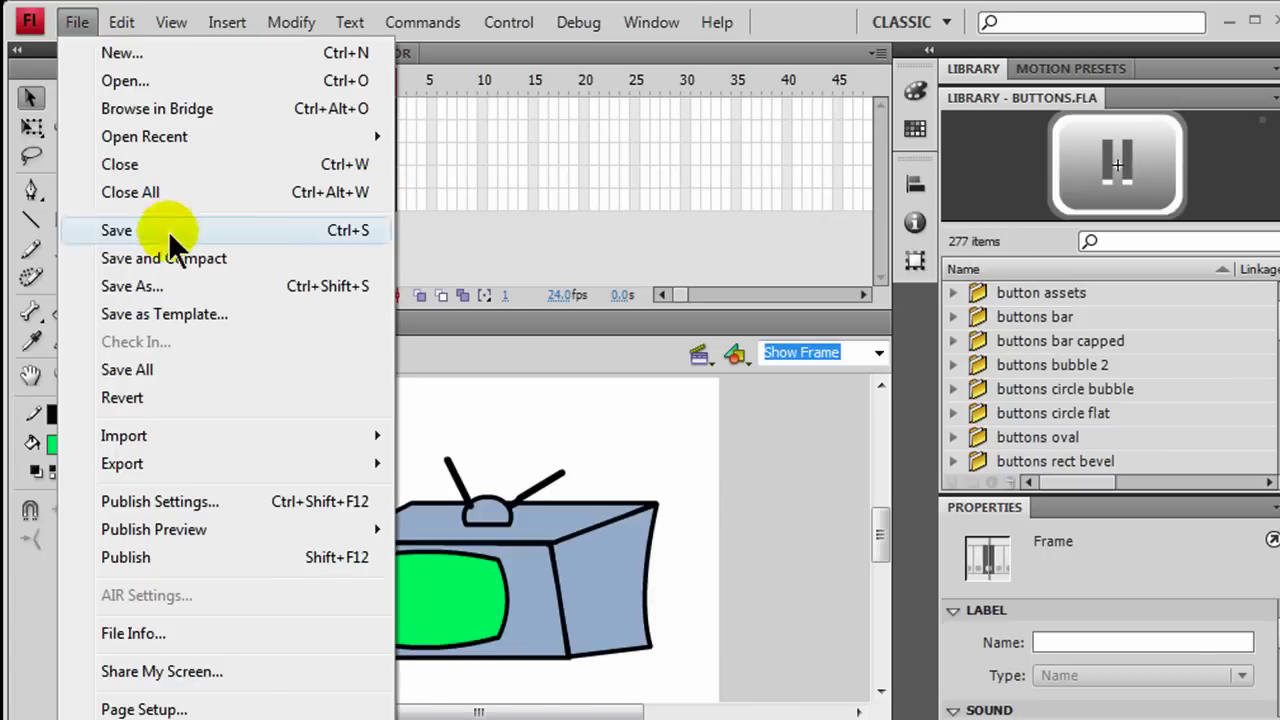
mouse_move(181, 434)
click(472, 518)
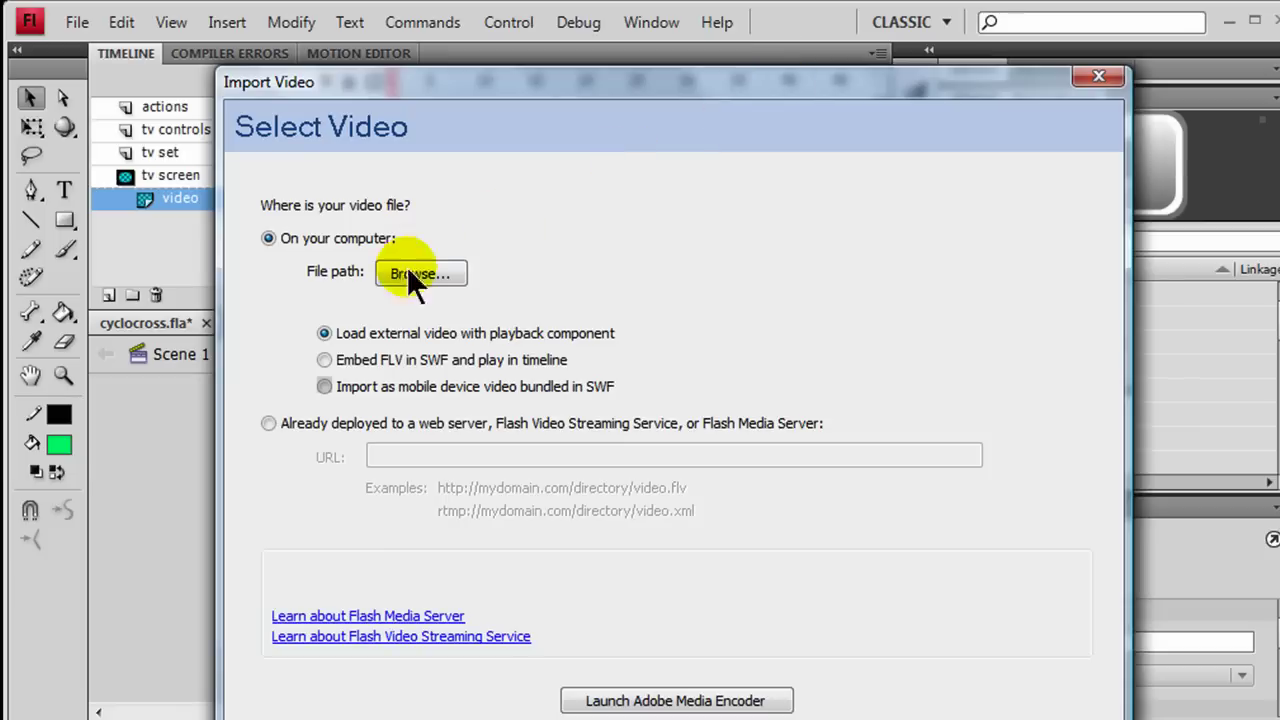
click(324, 360)
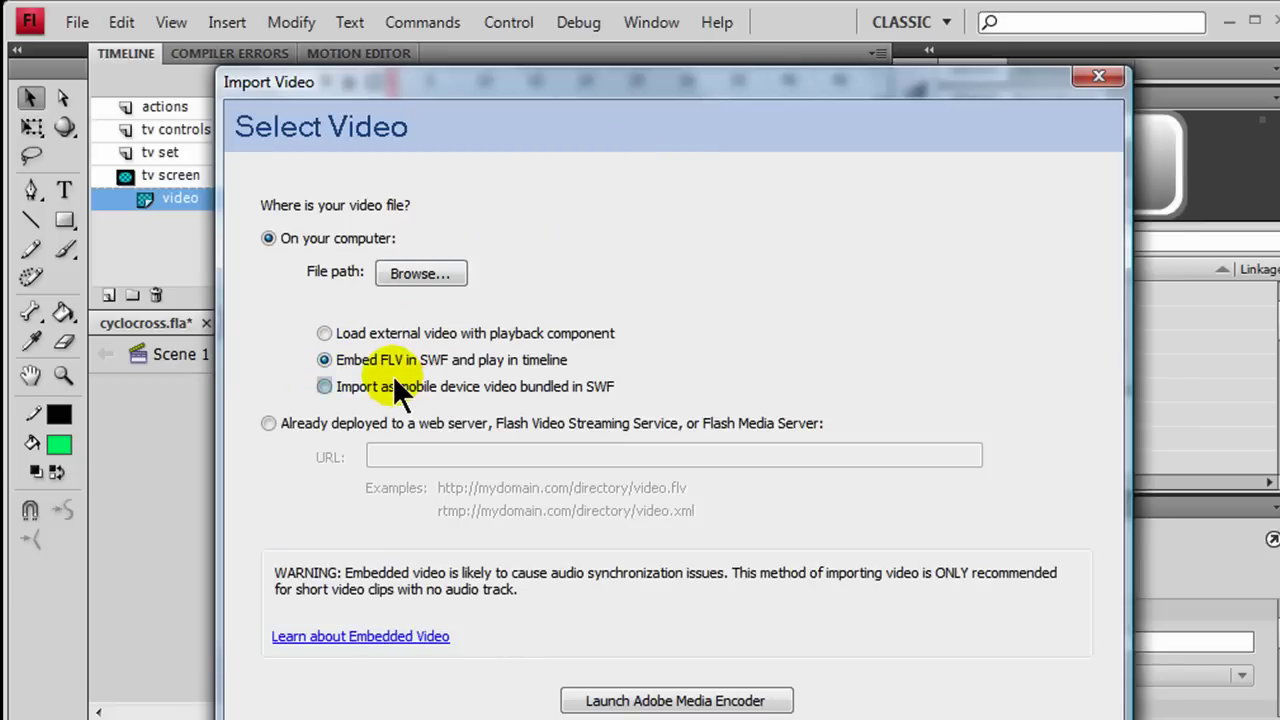
Pick cyclocross.flv from the cyclocross folder and finish the import with default embedding options.
click(418, 273)
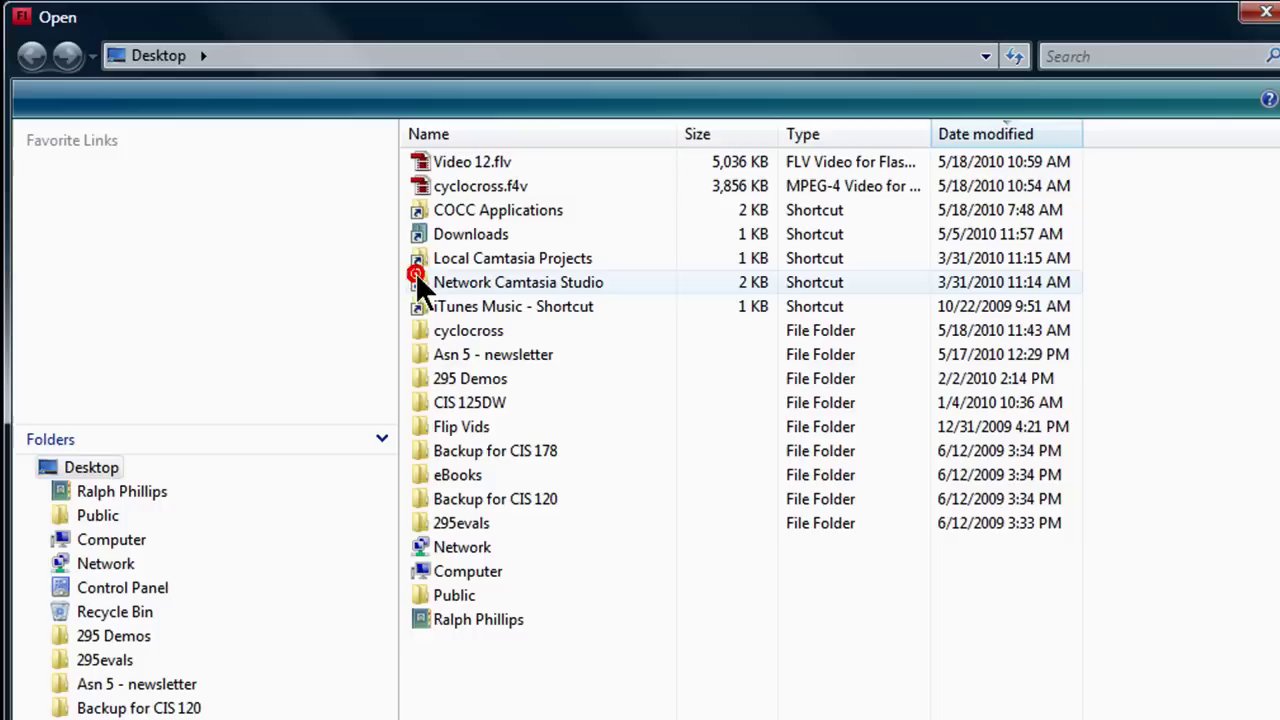
click(470, 333)
double_click(470, 333)
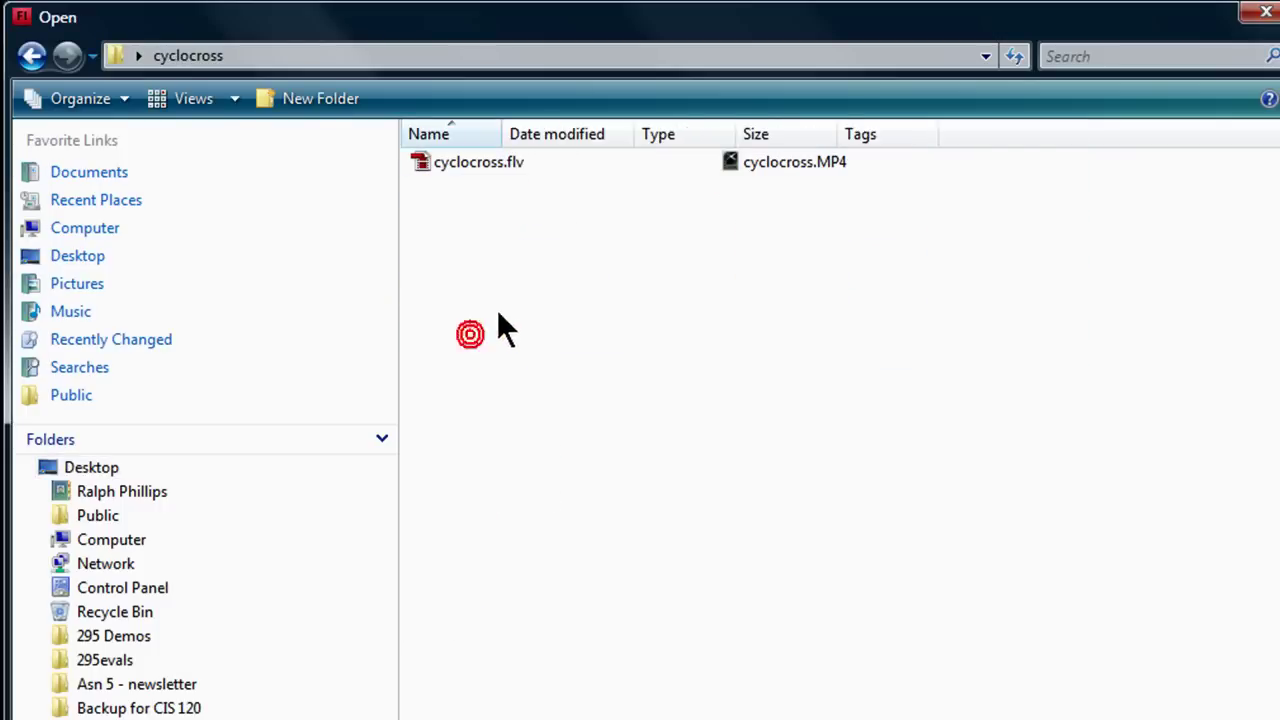
double_click(479, 161)
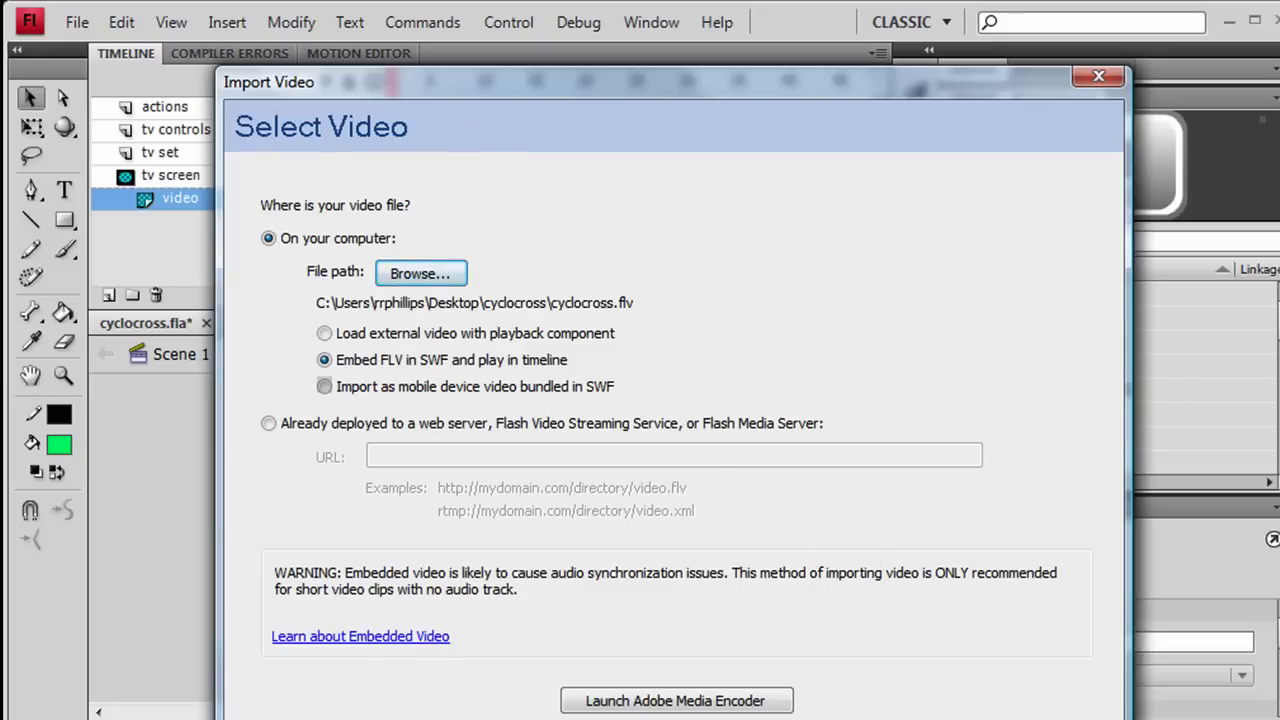
key(Return)
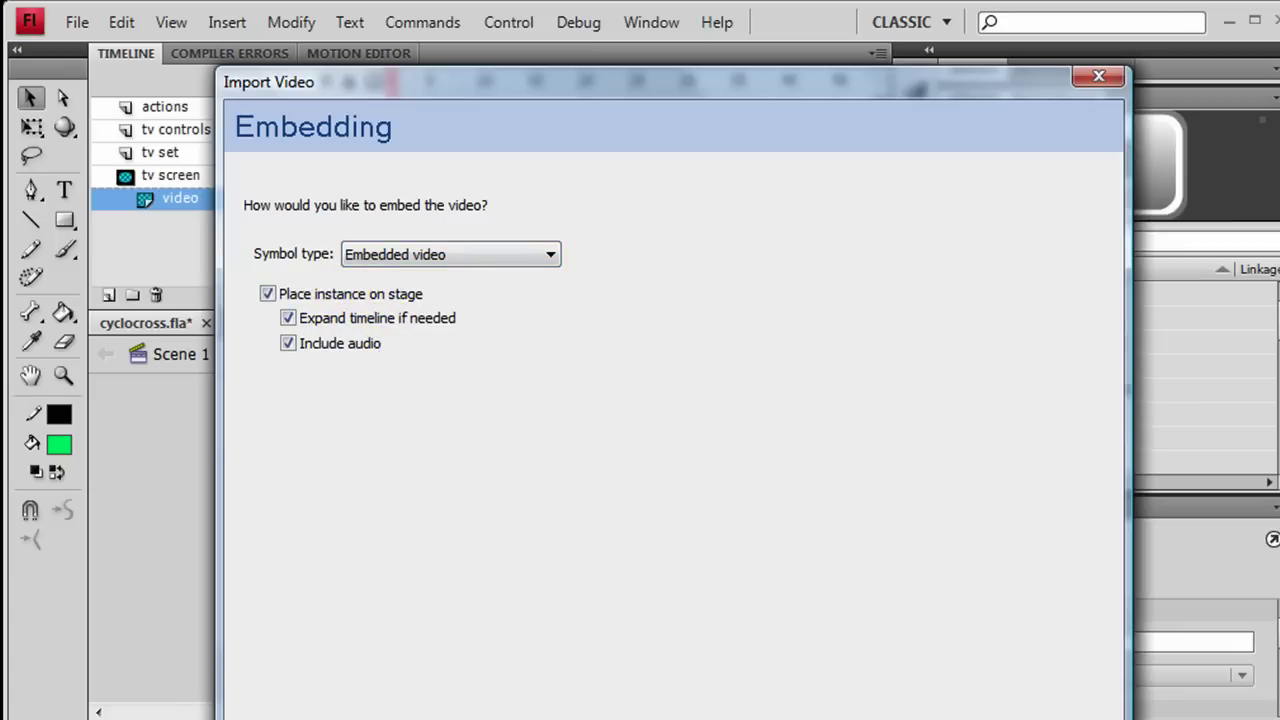
key(Return)
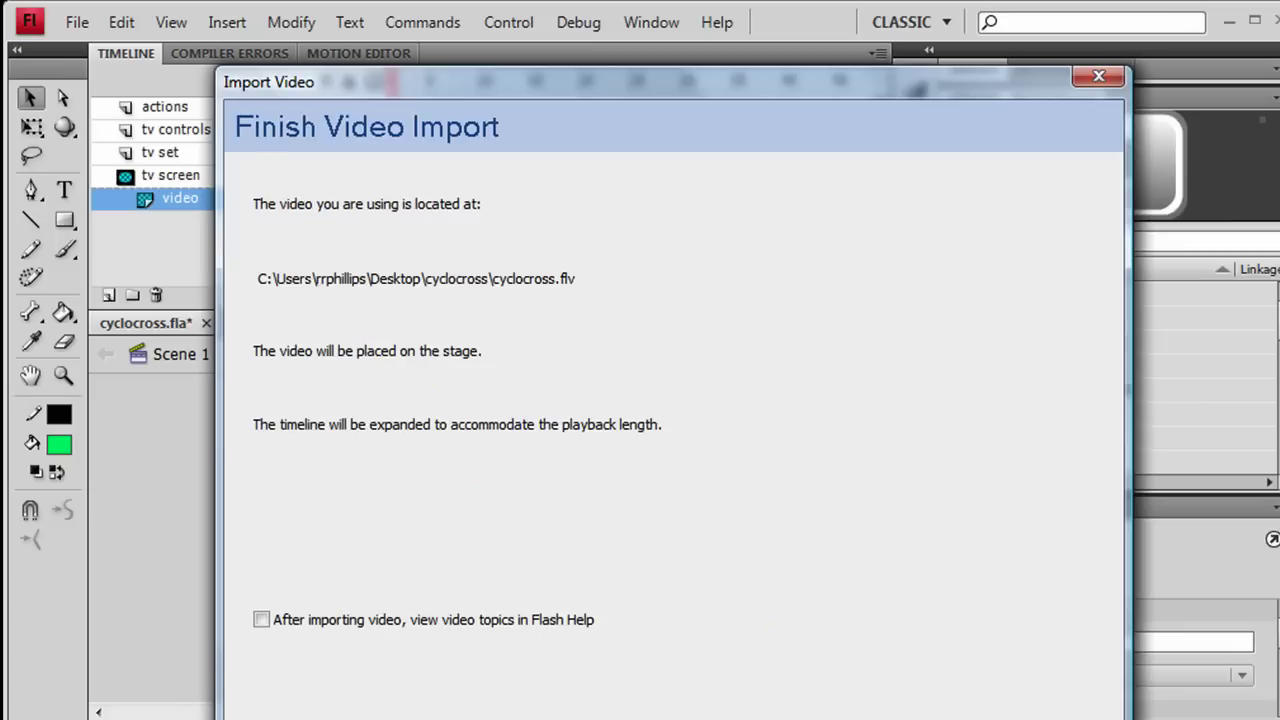
key(Return)
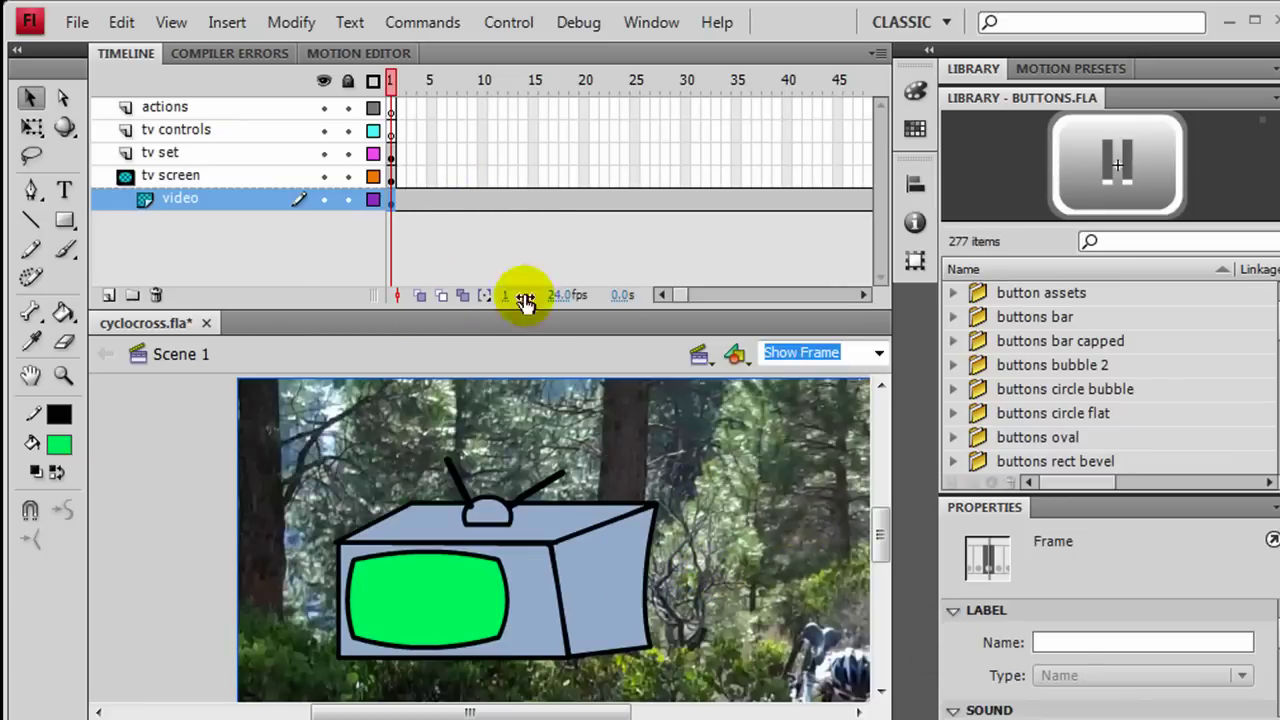
drag(688, 296, 767, 299)
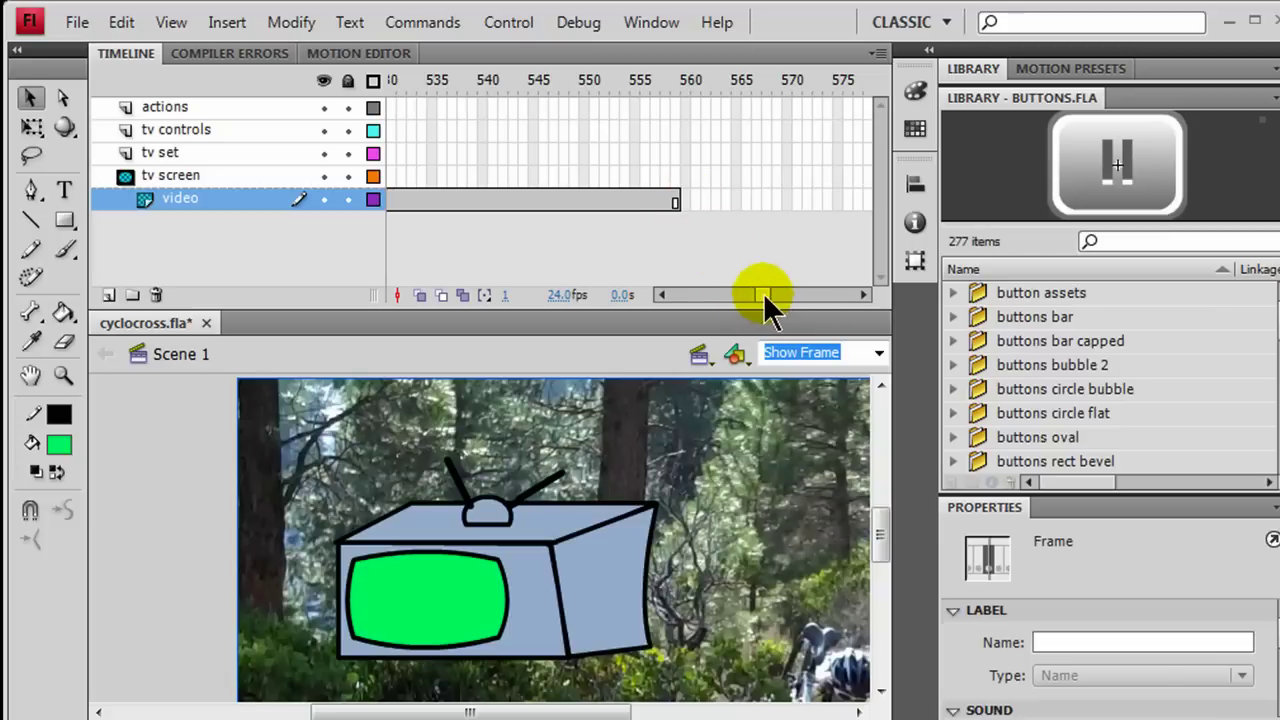
drag(763, 293, 672, 294)
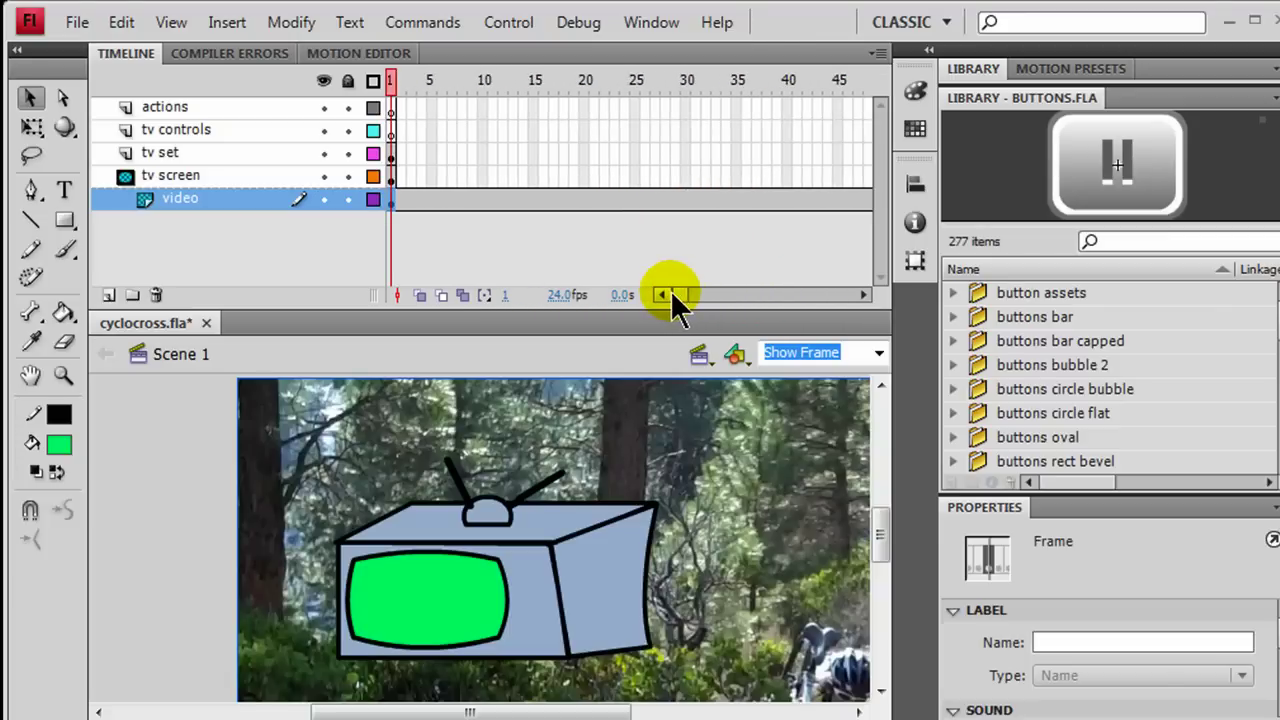
key(ctrl+Return)
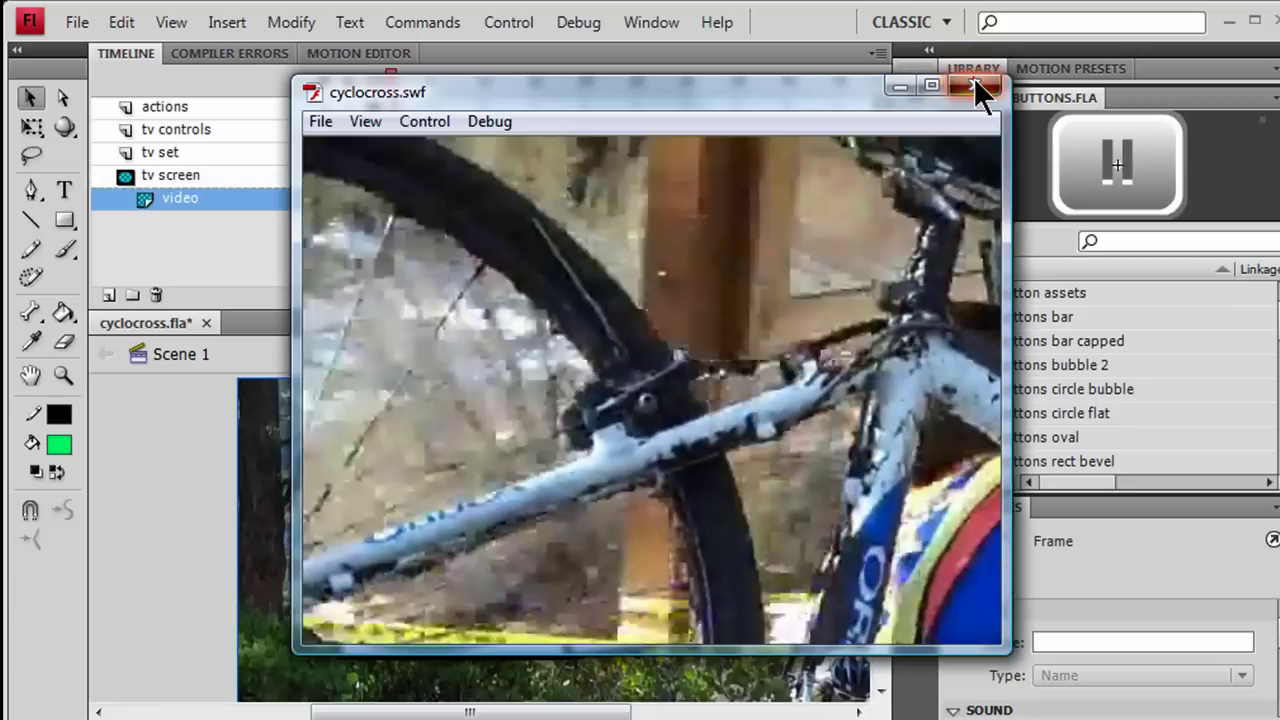
click(977, 88)
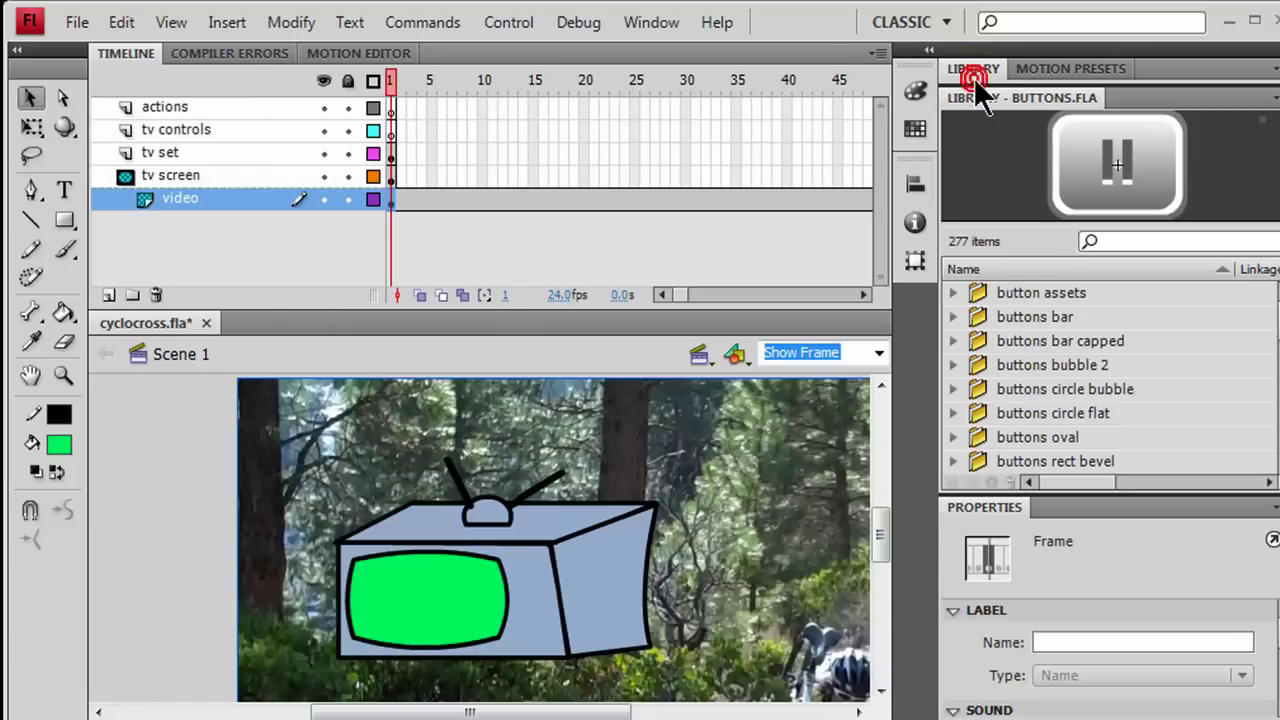
click(838, 352)
Shrink the cyclocross.flv video with Free Transform to about TV size and place it behind the TV drawing.
click(739, 458)
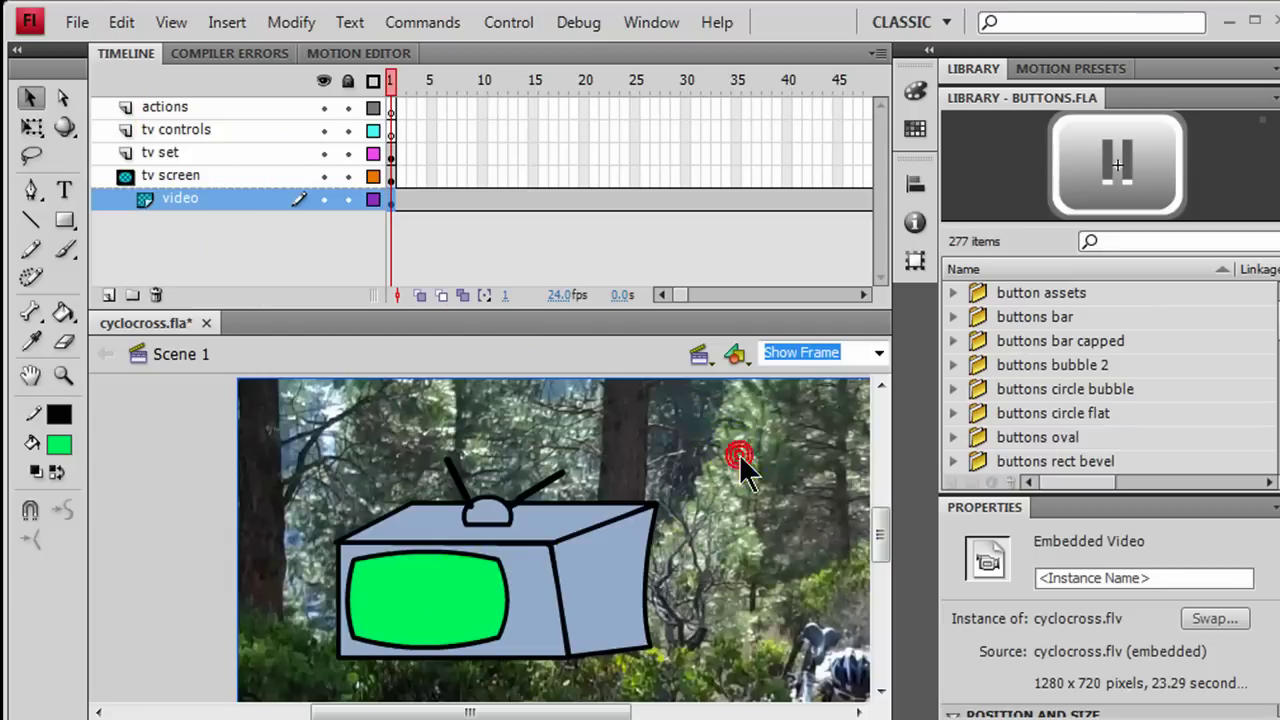
click(31, 127)
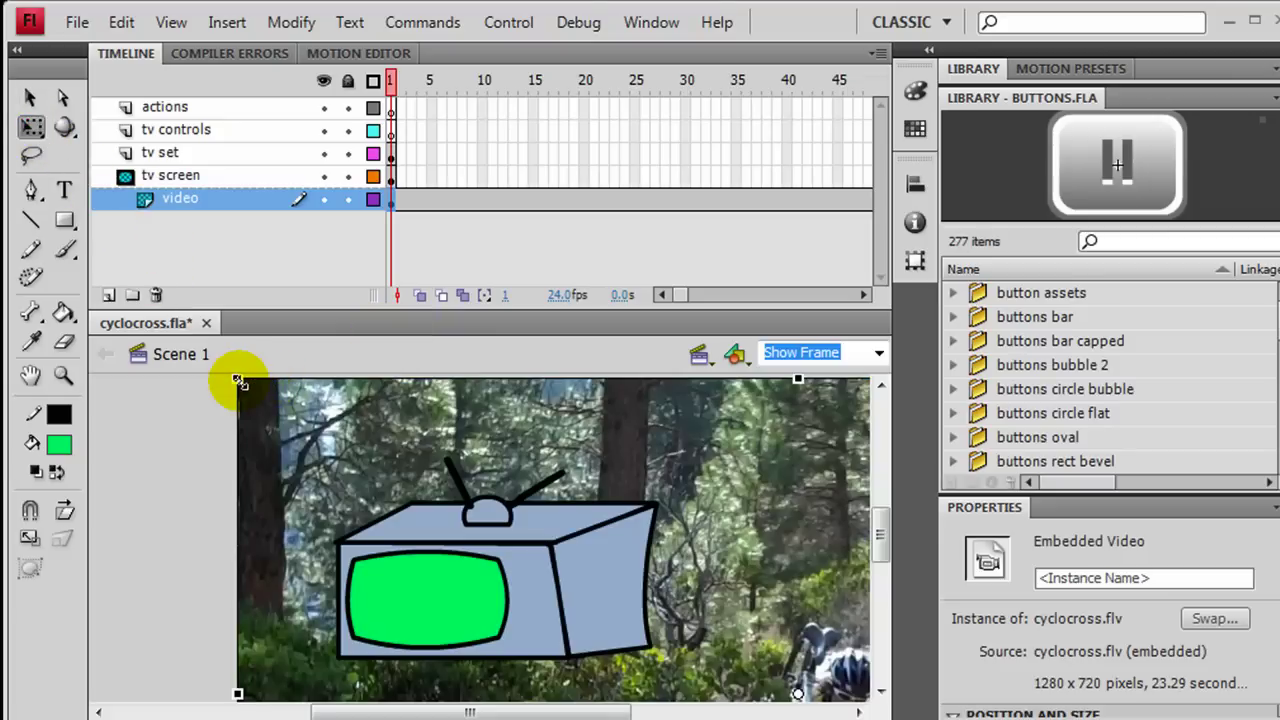
drag(238, 381, 437, 592)
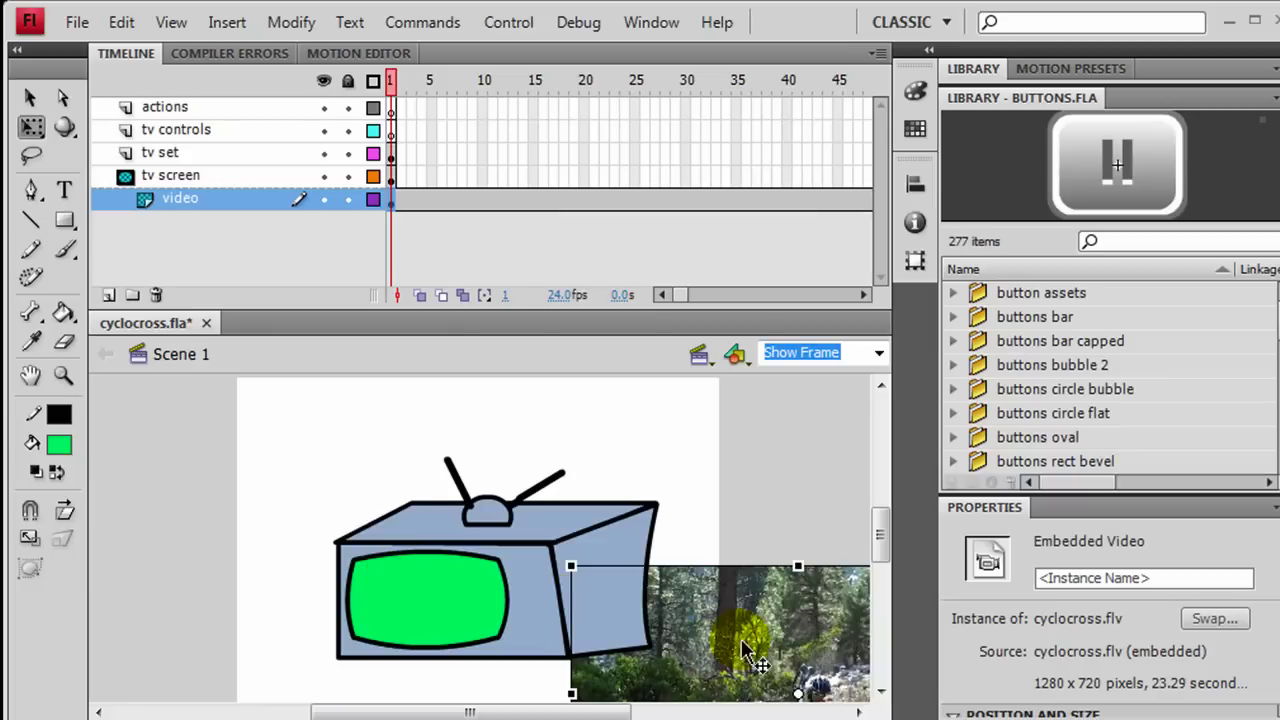
drag(749, 651, 446, 503)
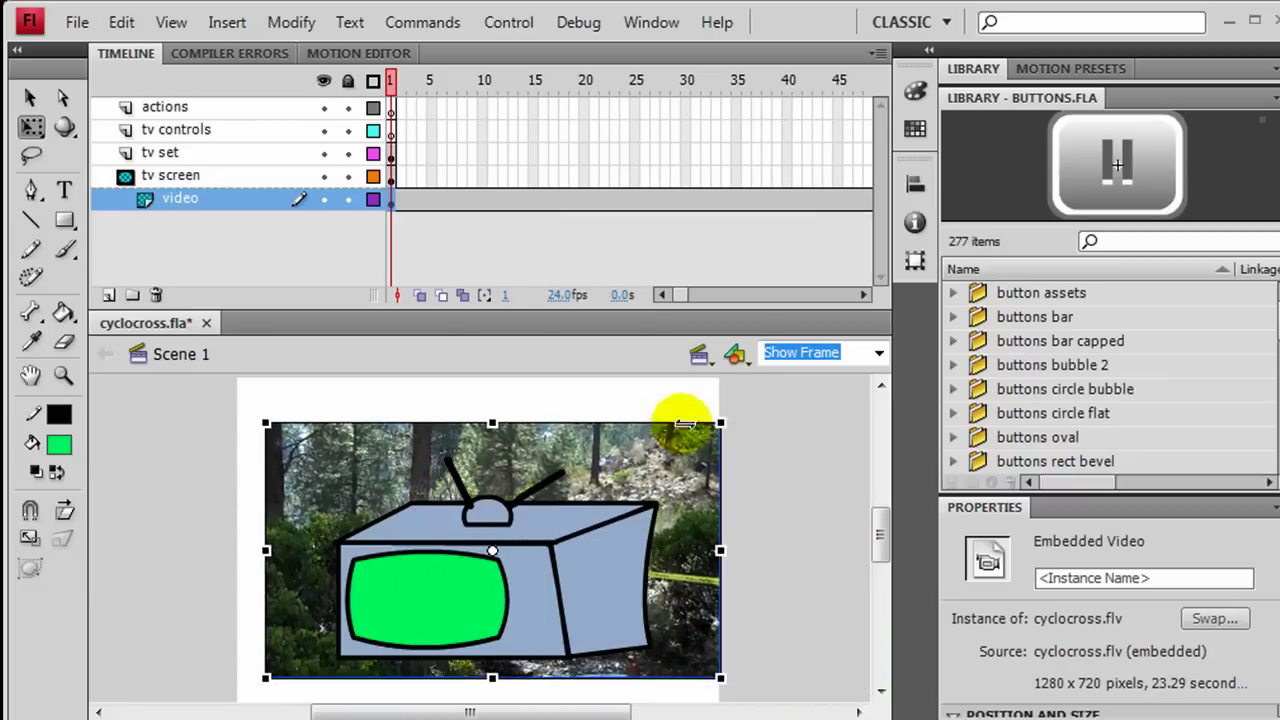
mouse_move(719, 424)
mouse_down()
mouse_move(689, 470)
mouse_move(726, 437)
mouse_up()
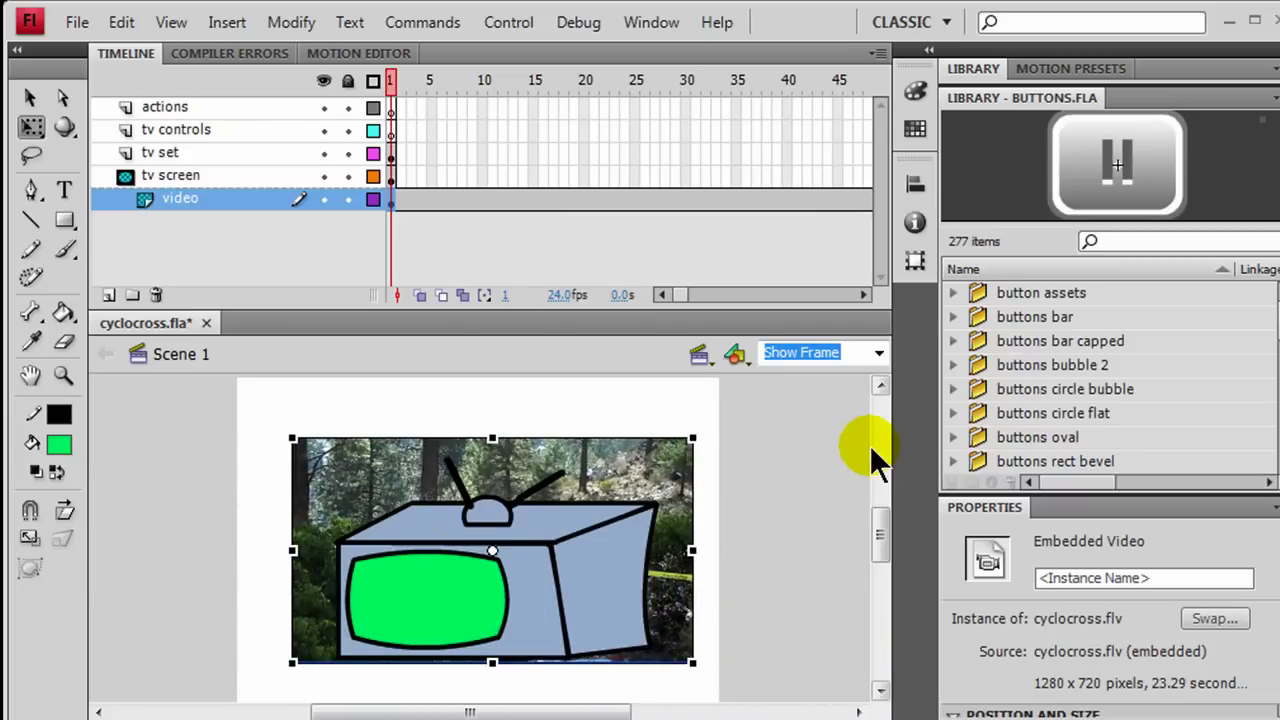
click(880, 352)
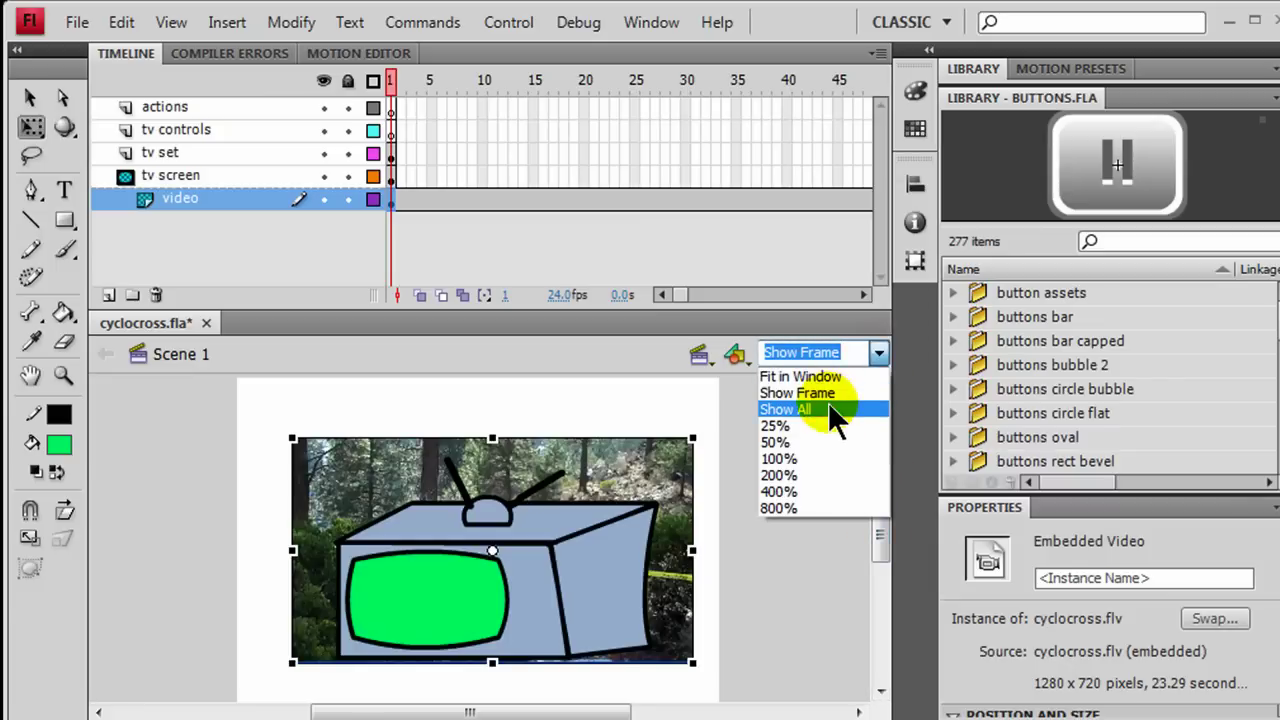
click(826, 404)
click(876, 352)
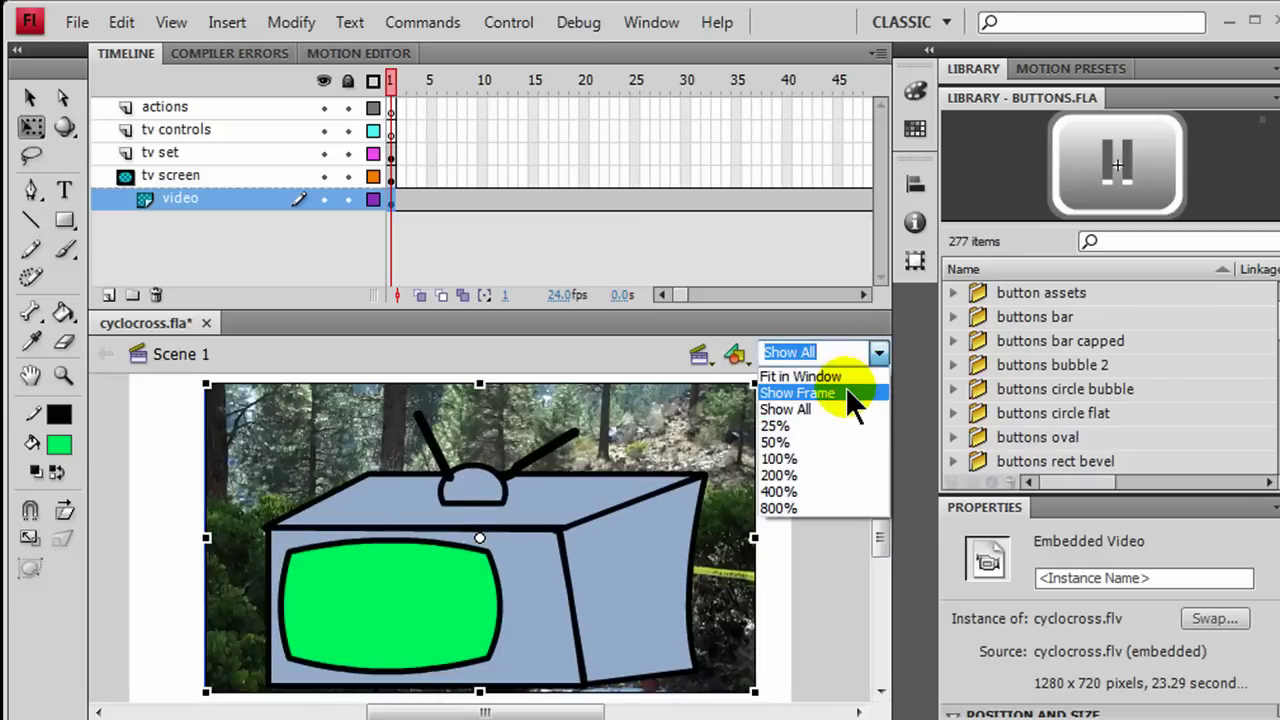
click(845, 389)
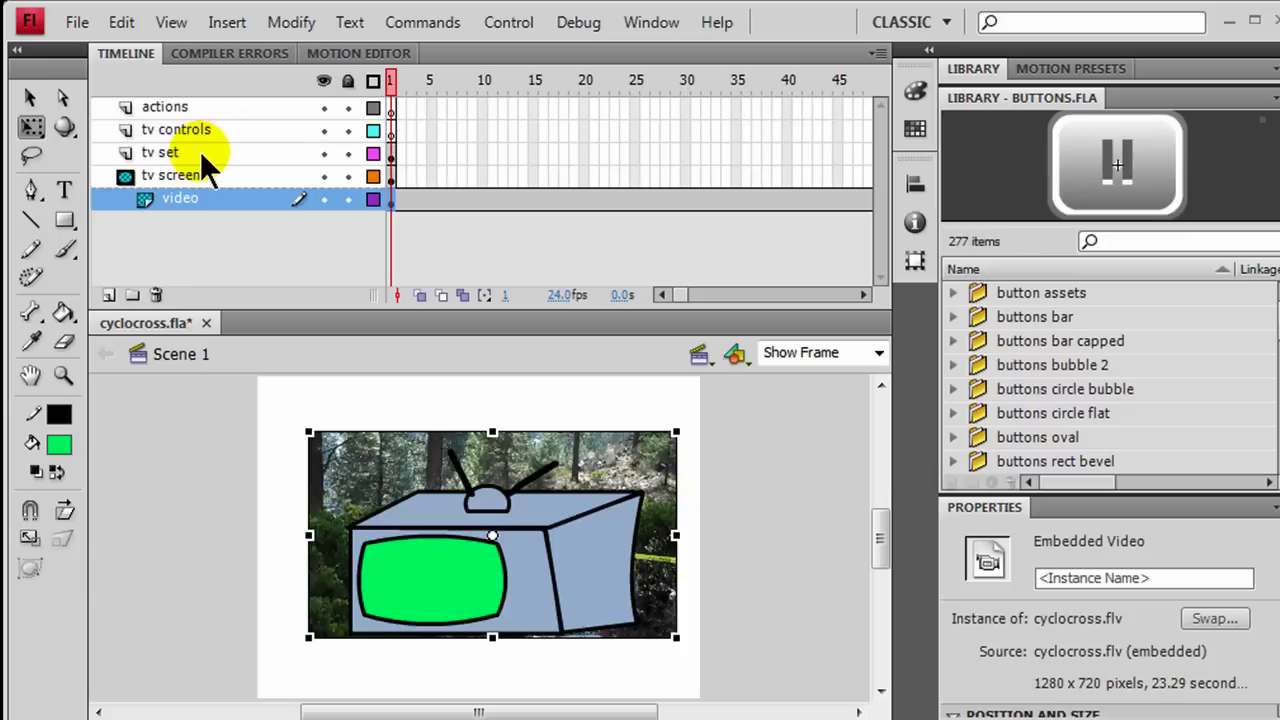
Lock all layers except the tv controls and tv screen layers.
click(347, 81)
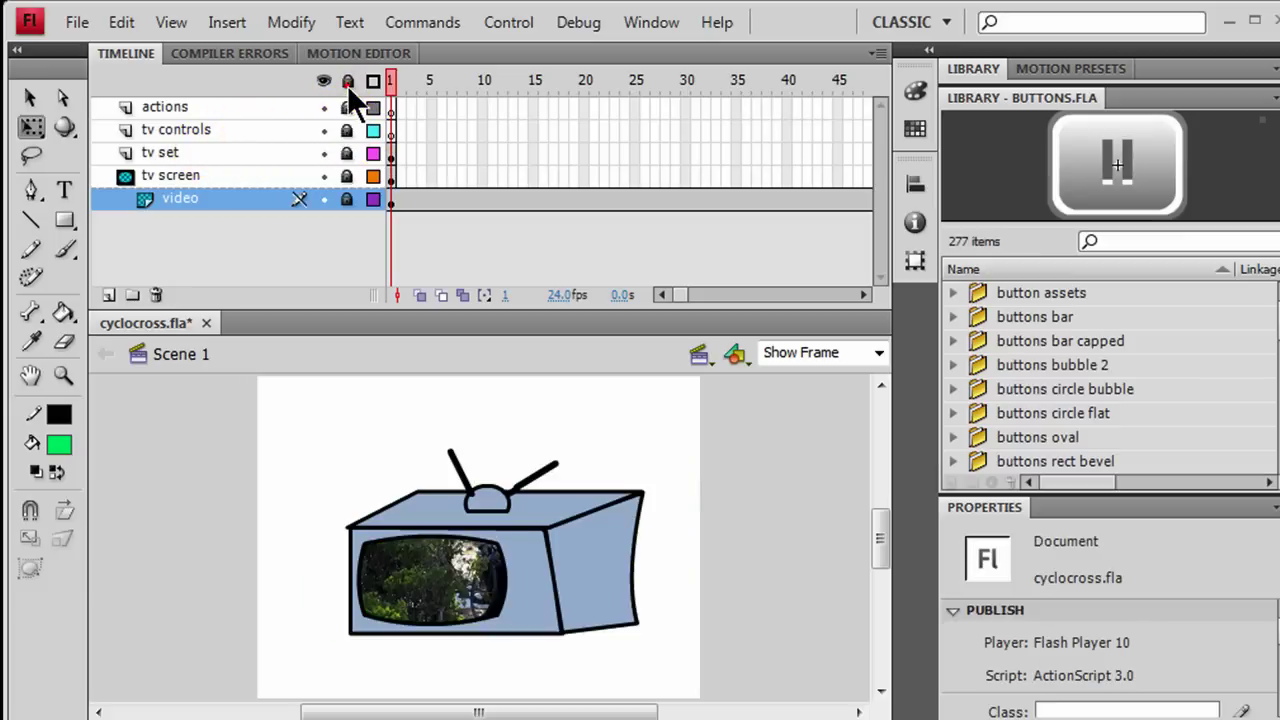
click(347, 130)
click(347, 175)
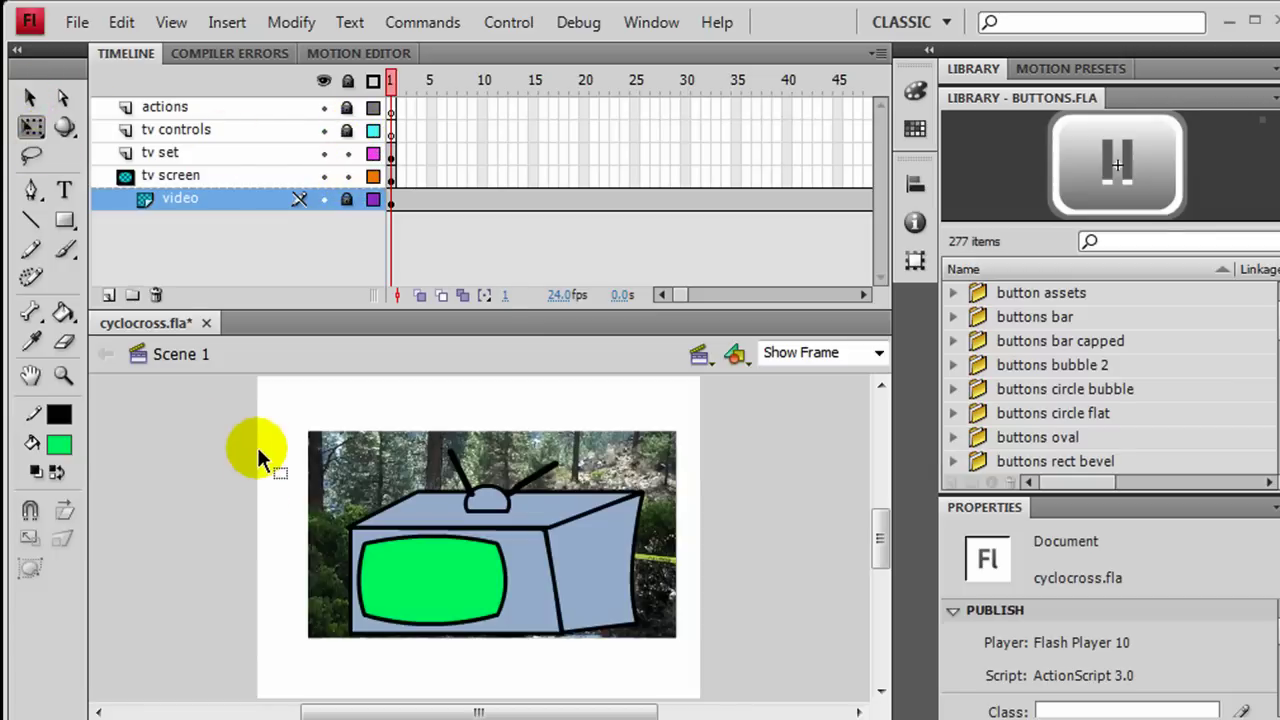
Enlarge the TV artwork to 497.6 x 370.6 and shift it to cover the video.
drag(239, 408, 800, 694)
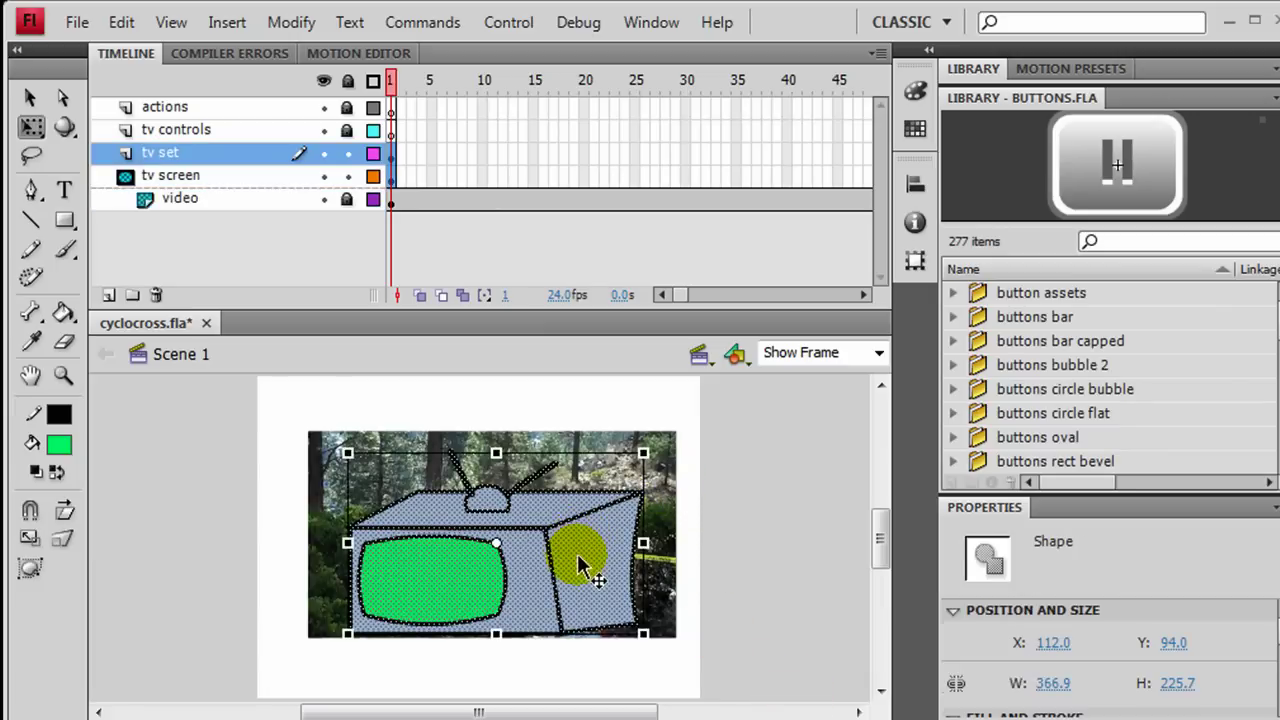
drag(644, 452, 710, 380)
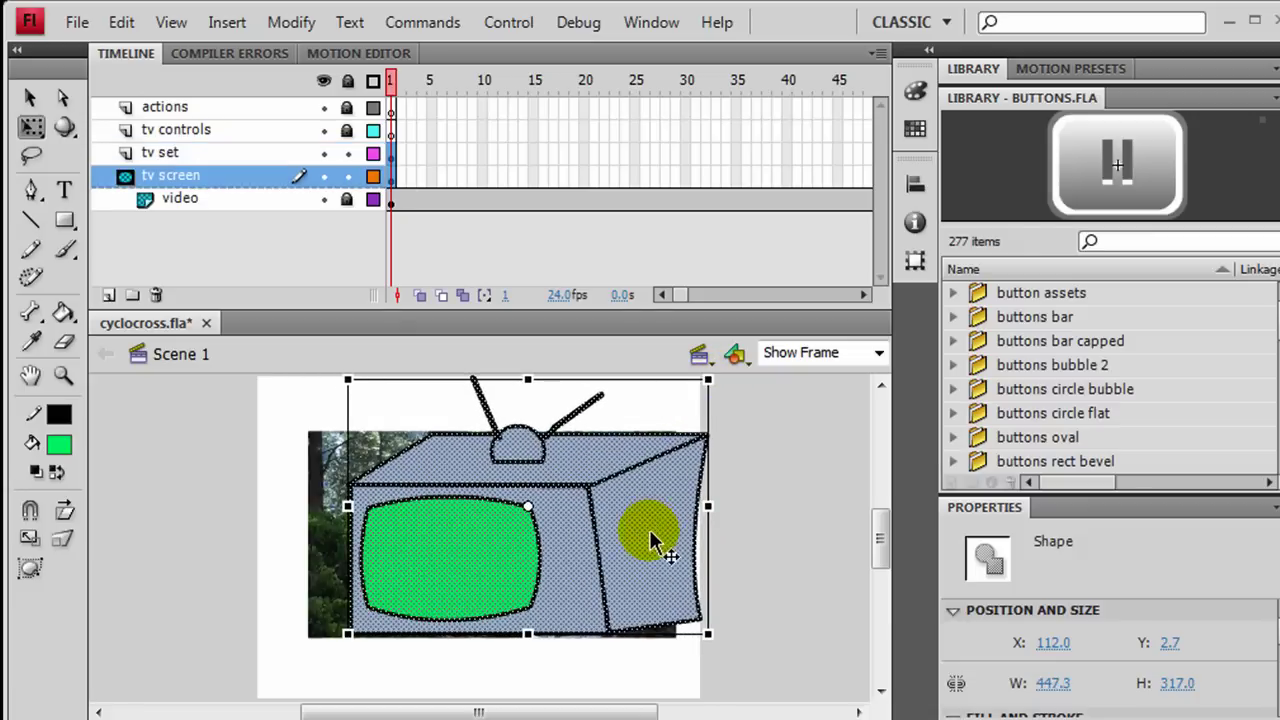
drag(651, 534, 586, 591)
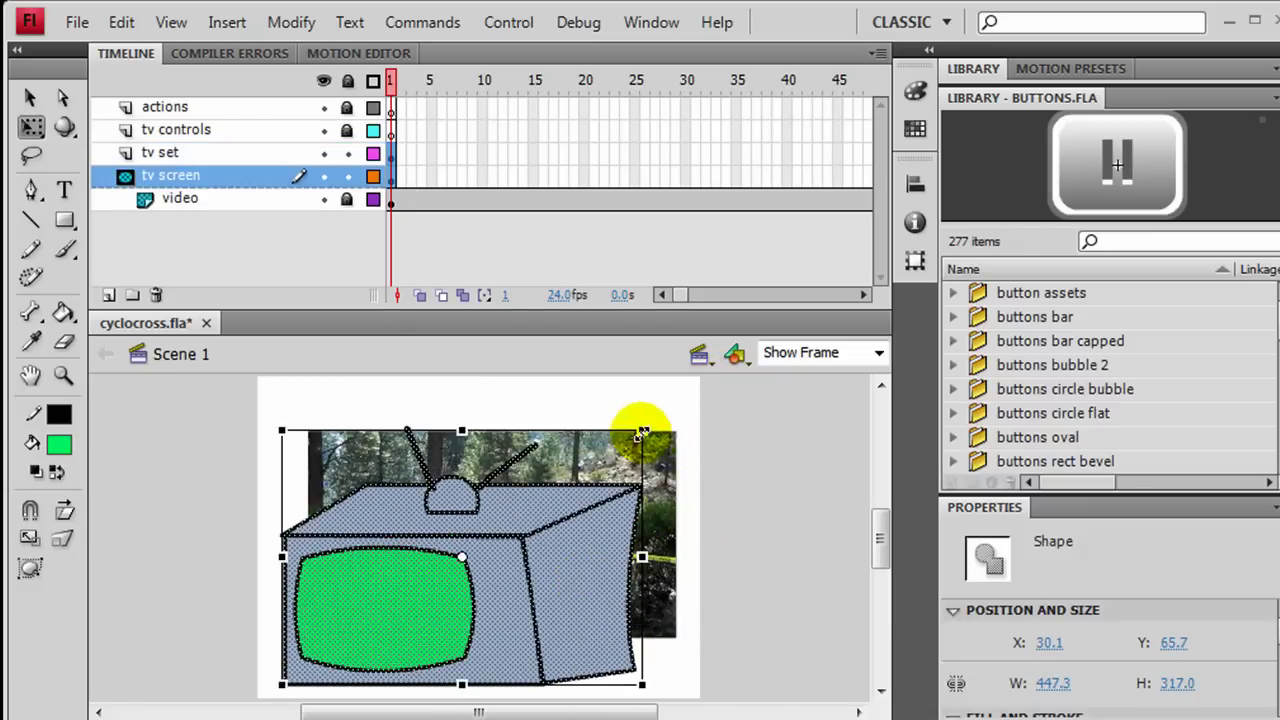
drag(643, 432, 680, 400)
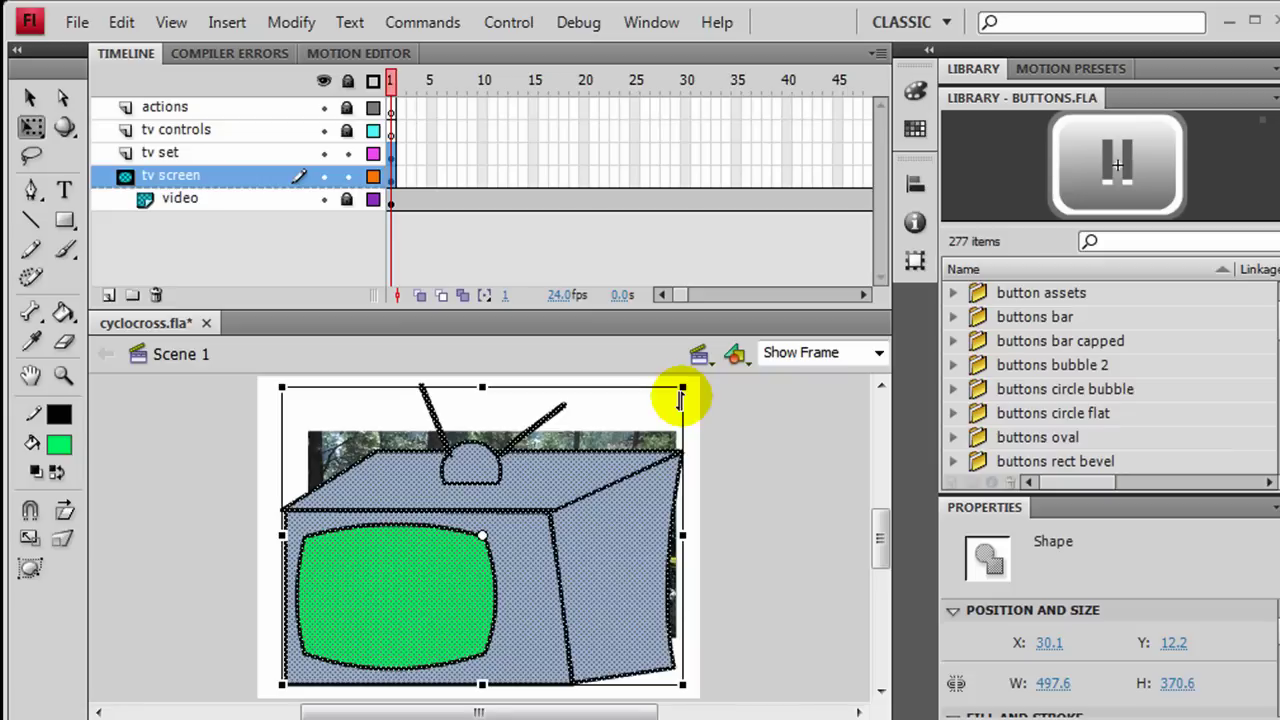
click(796, 519)
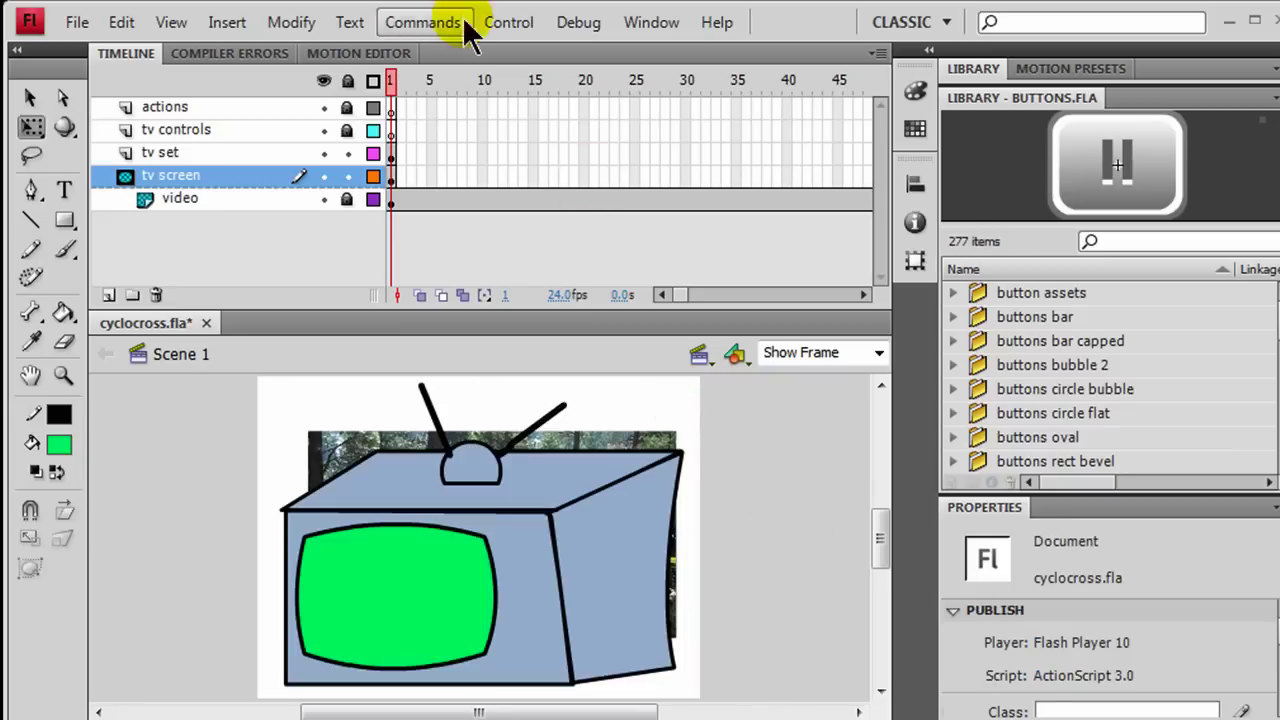
Unlock the video layer, lock the tv set layer, and nudge the screen shape slightly.
click(346, 199)
click(346, 153)
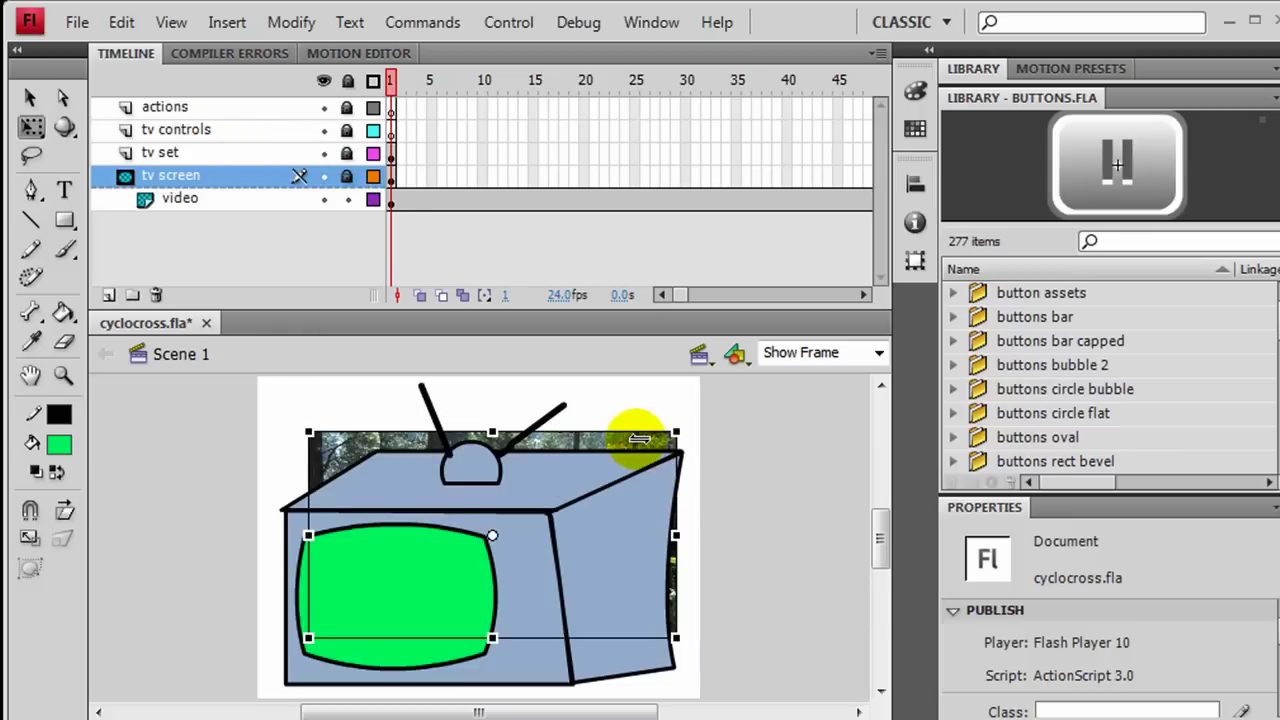
drag(624, 442, 610, 474)
Shrink the embedded video and move it over the green TV screen, widening and heightening it.
click(610, 472)
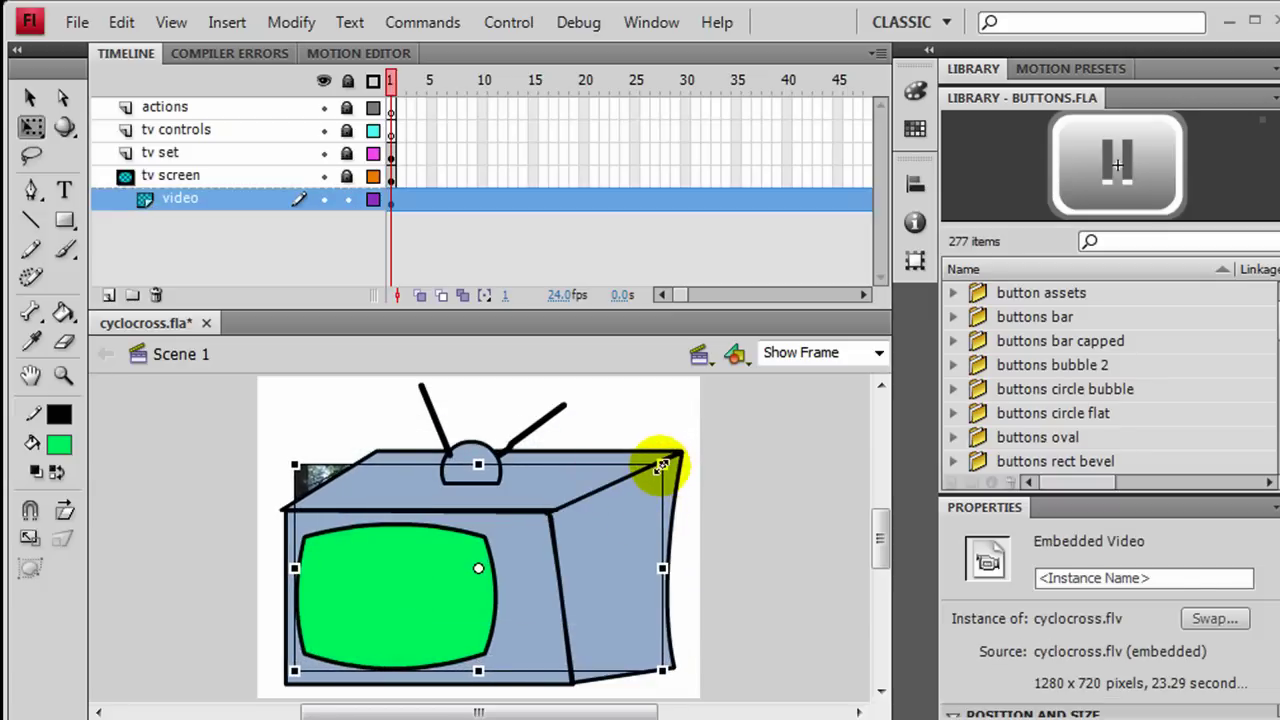
drag(662, 466, 586, 502)
drag(534, 537, 457, 556)
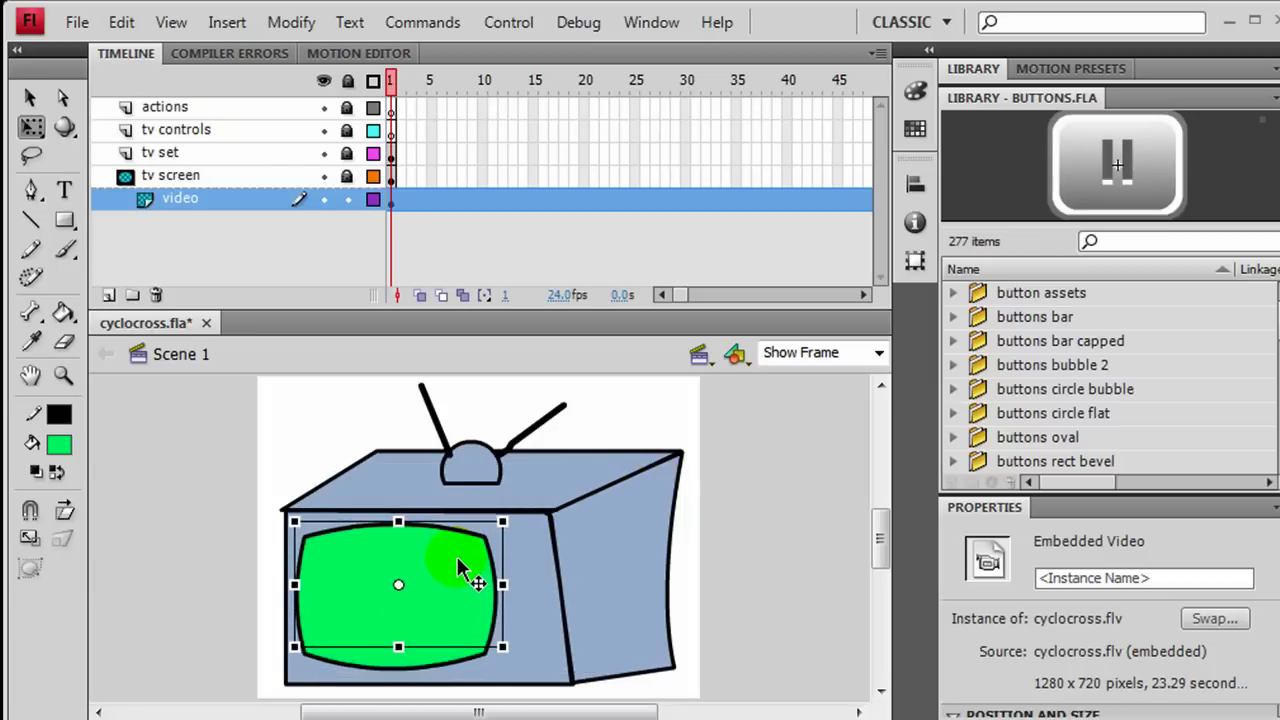
drag(399, 651, 399, 655)
drag(500, 586, 467, 598)
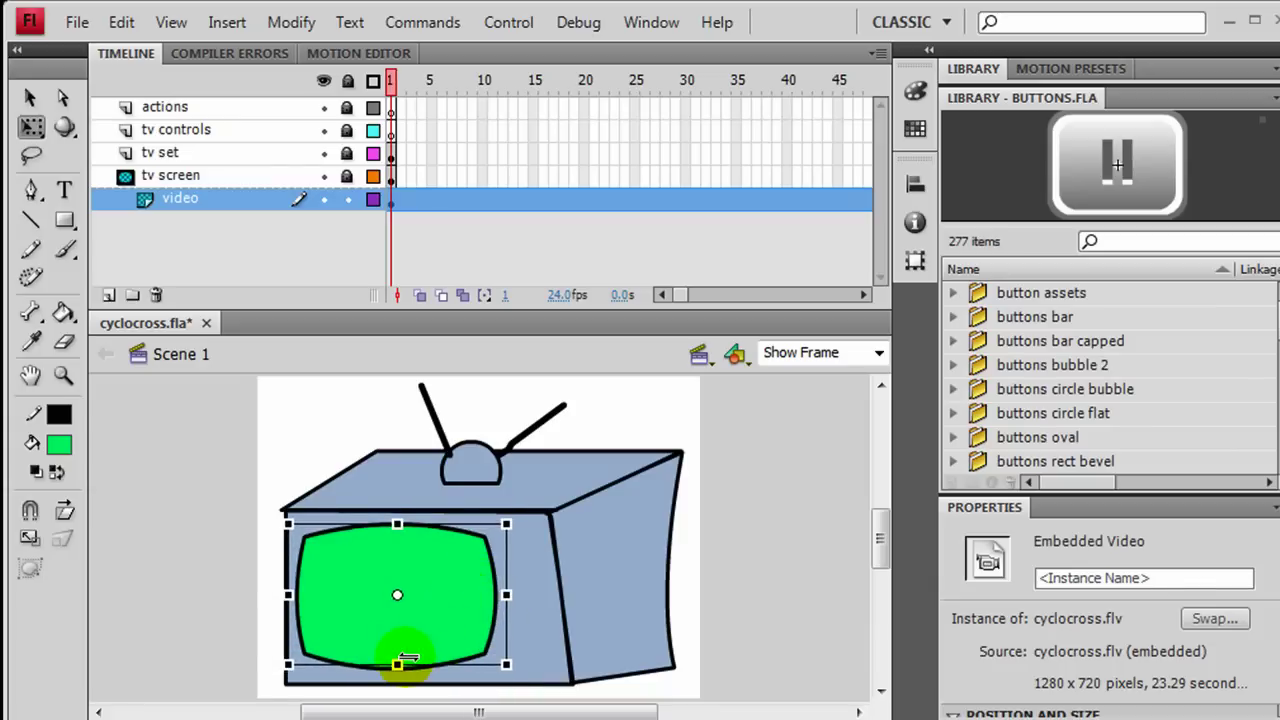
Fine-tune the video's height, width and position to sit just over the green screen.
drag(397, 664, 397, 673)
drag(443, 599, 441, 606)
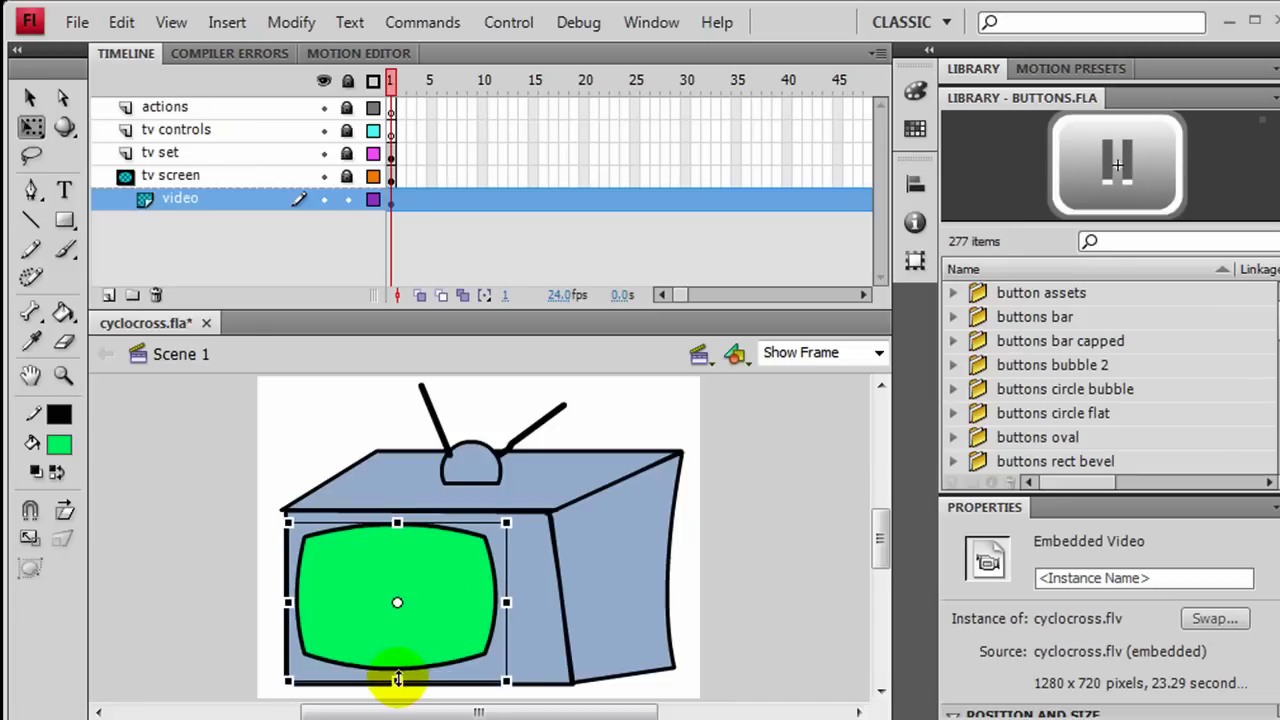
drag(397, 681, 397, 678)
drag(433, 622, 440, 630)
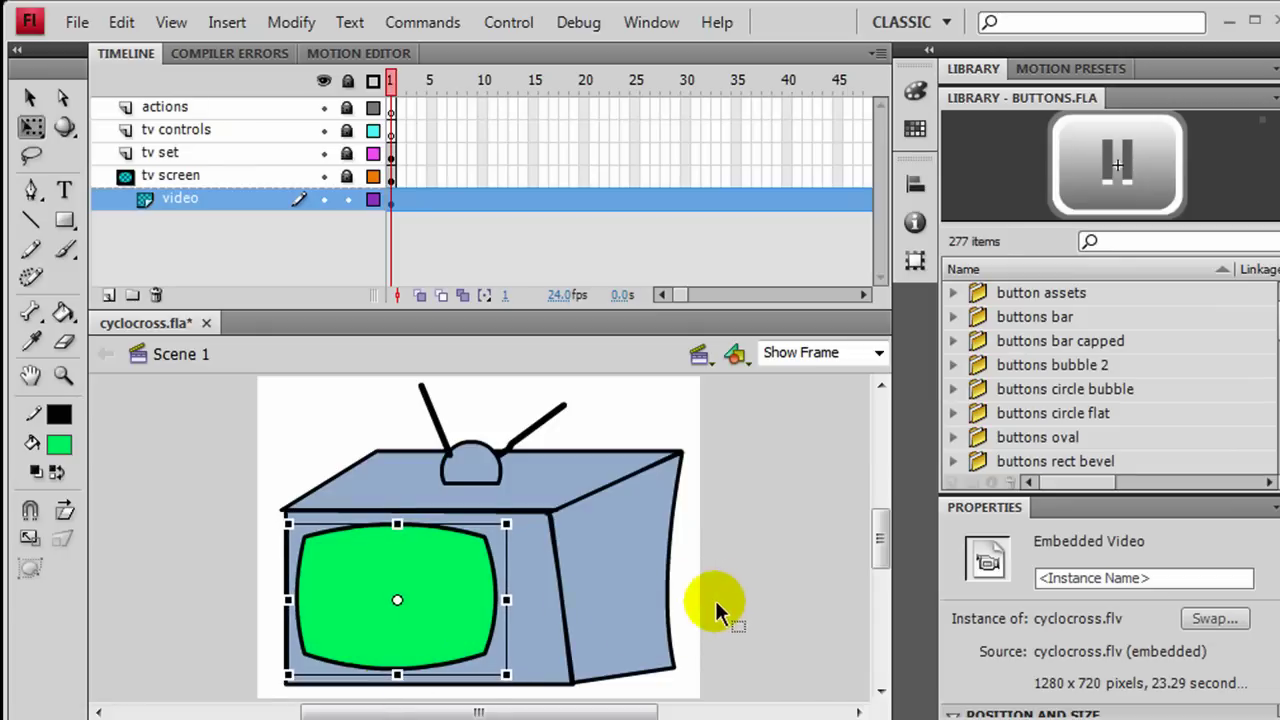
drag(507, 600, 502, 600)
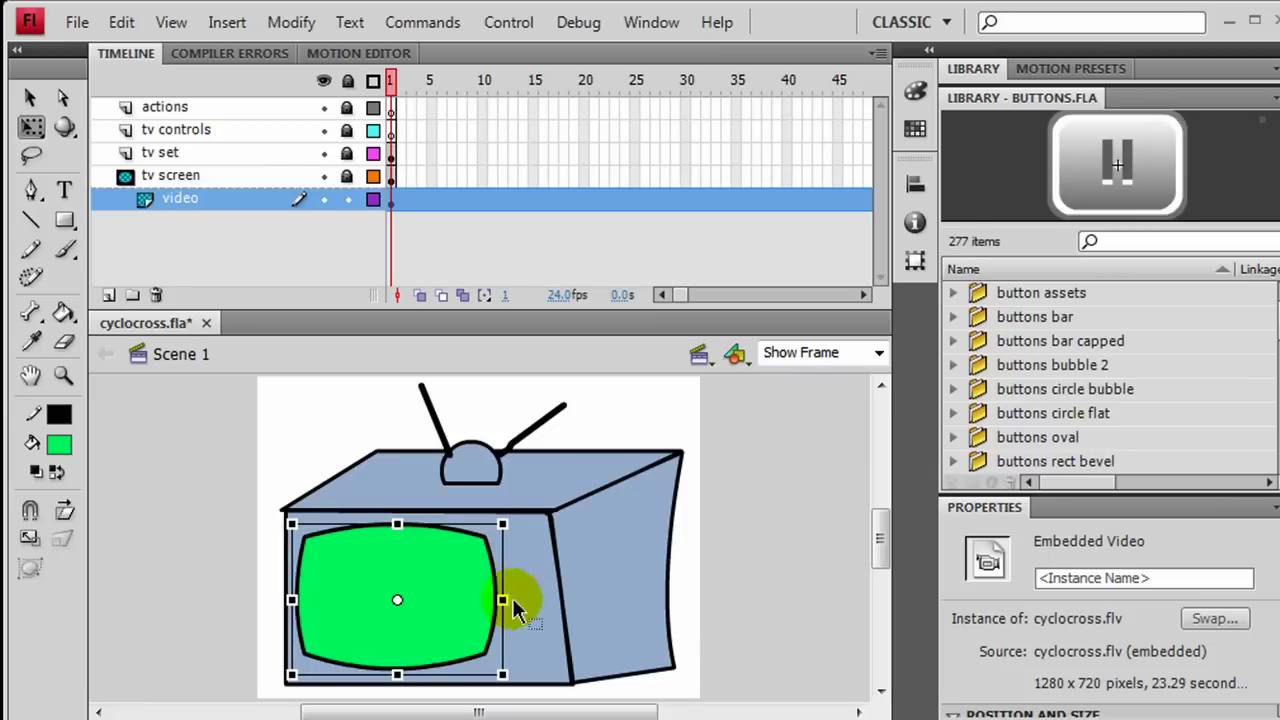
click(766, 600)
click(447, 630)
click(735, 620)
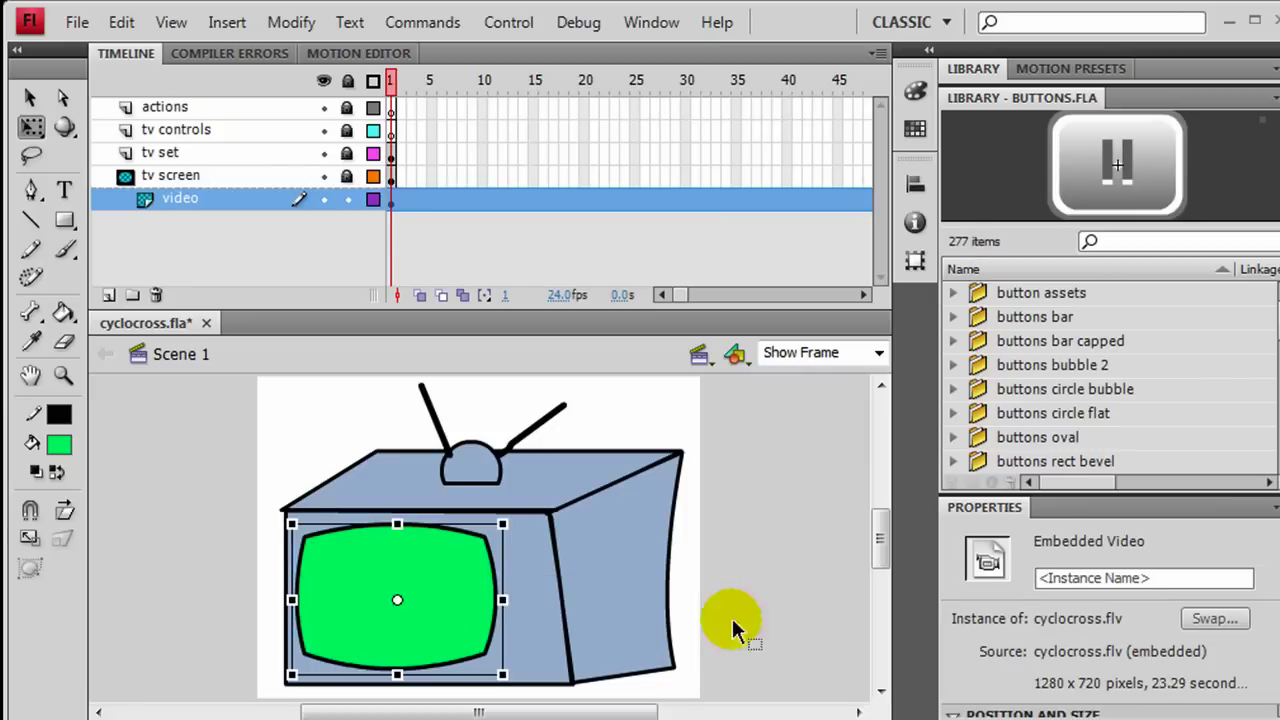
click(783, 600)
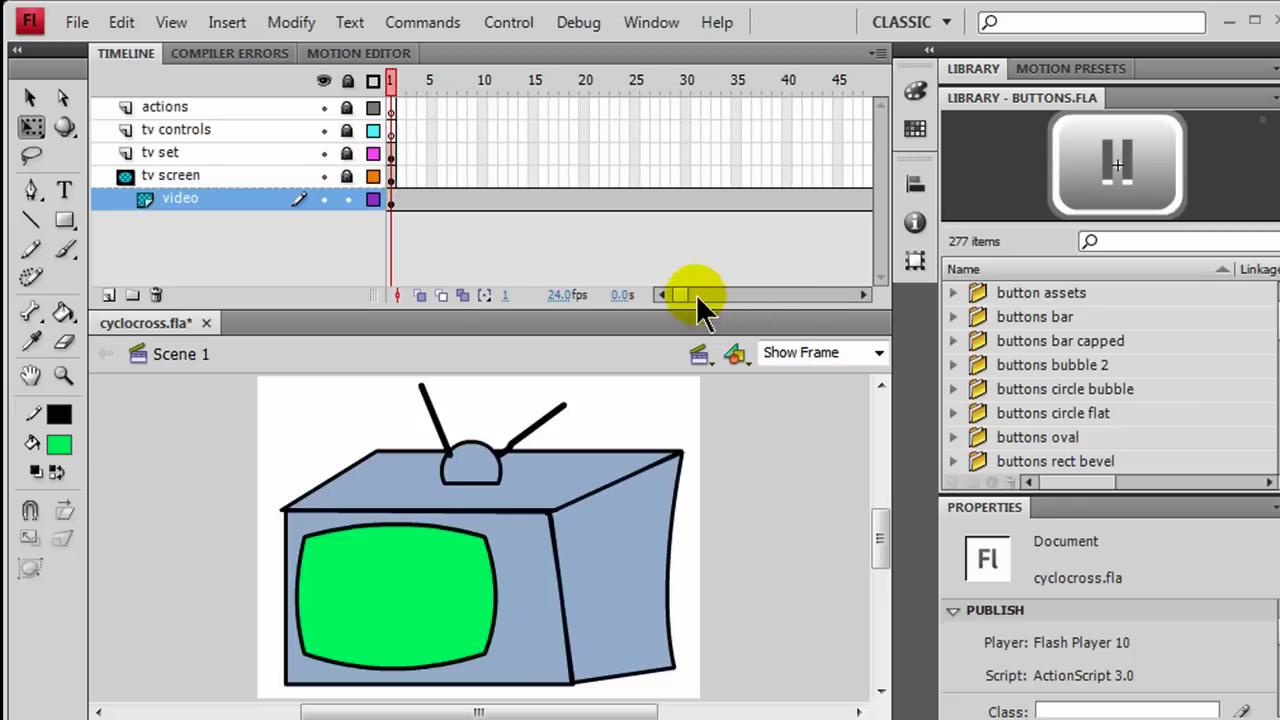
Extend the tv set and tv screen layers to frame 559 with F5.
drag(696, 294, 758, 293)
drag(594, 158, 596, 178)
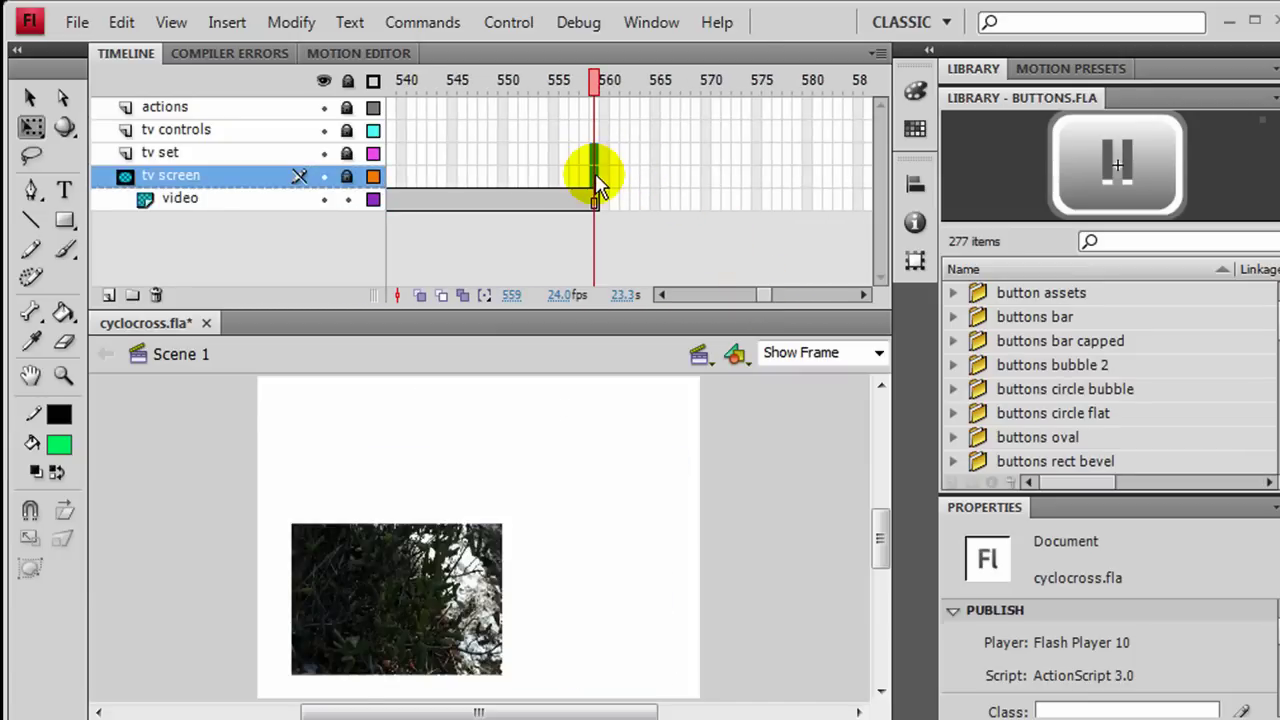
key(F5)
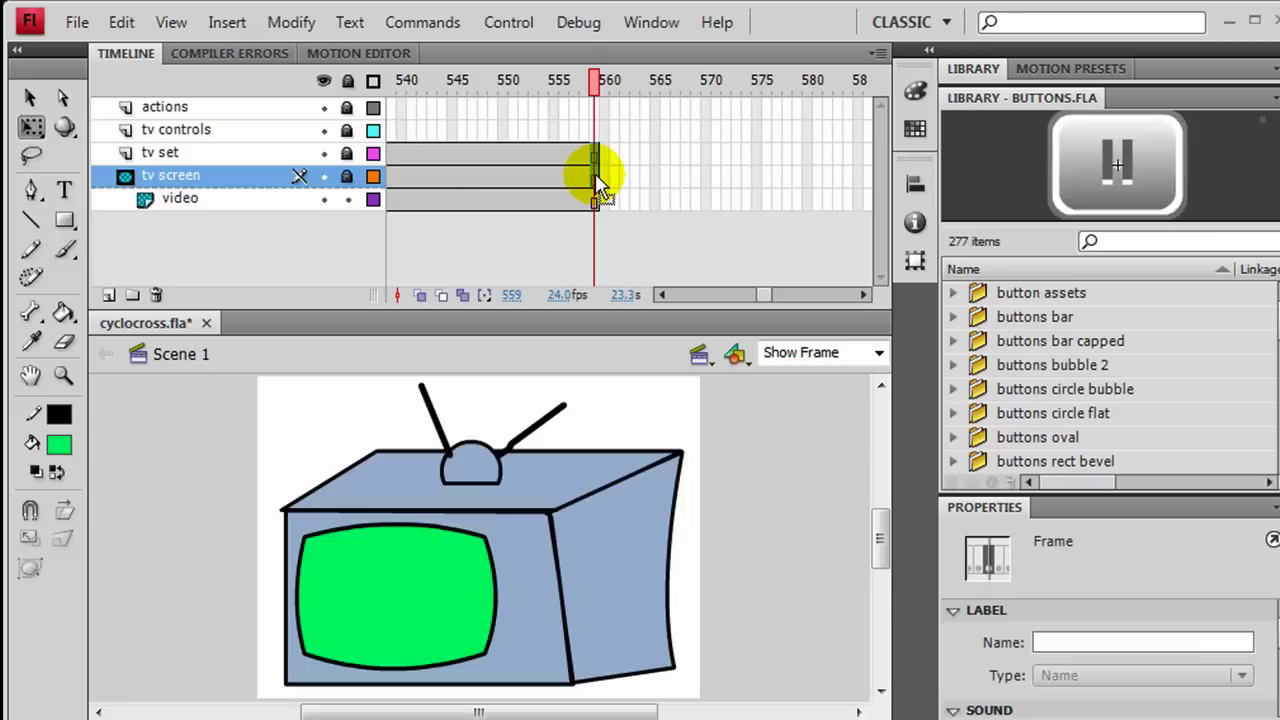
Test cyclocross.swf to see the video masked inside the TV screen, then close the player.
key(ctrl+Return)
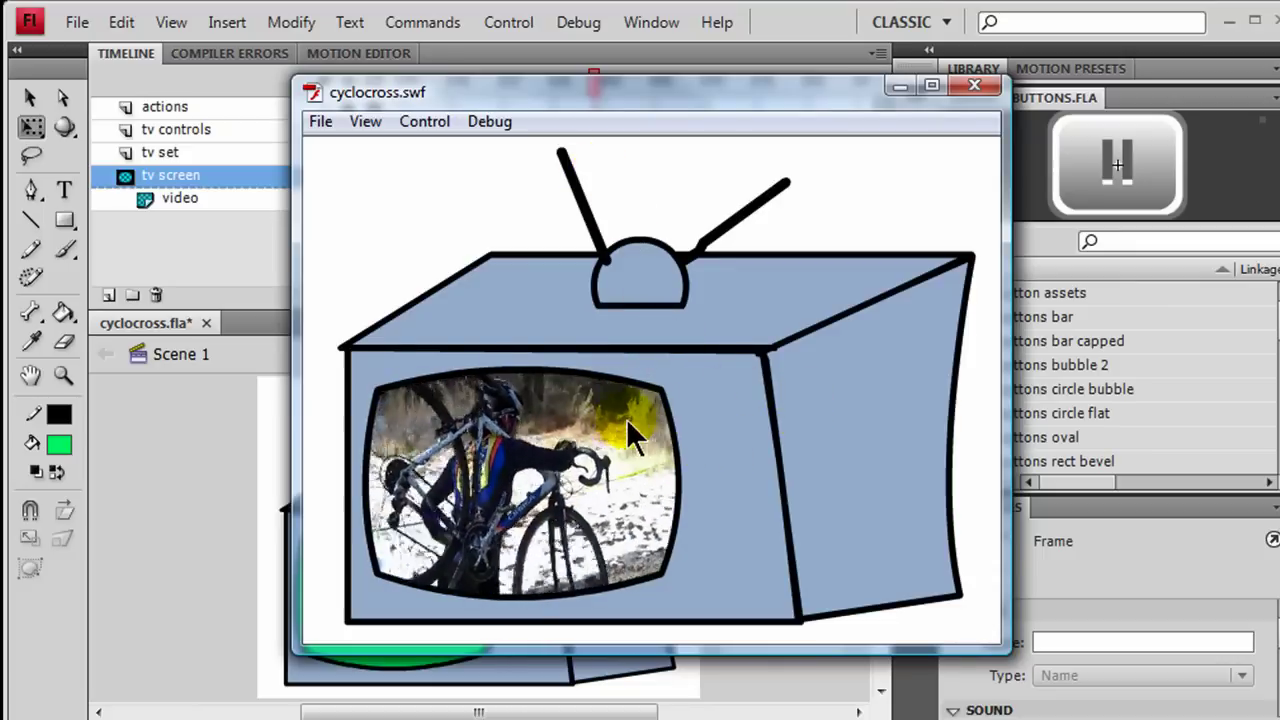
click(974, 85)
drag(571, 708, 564, 708)
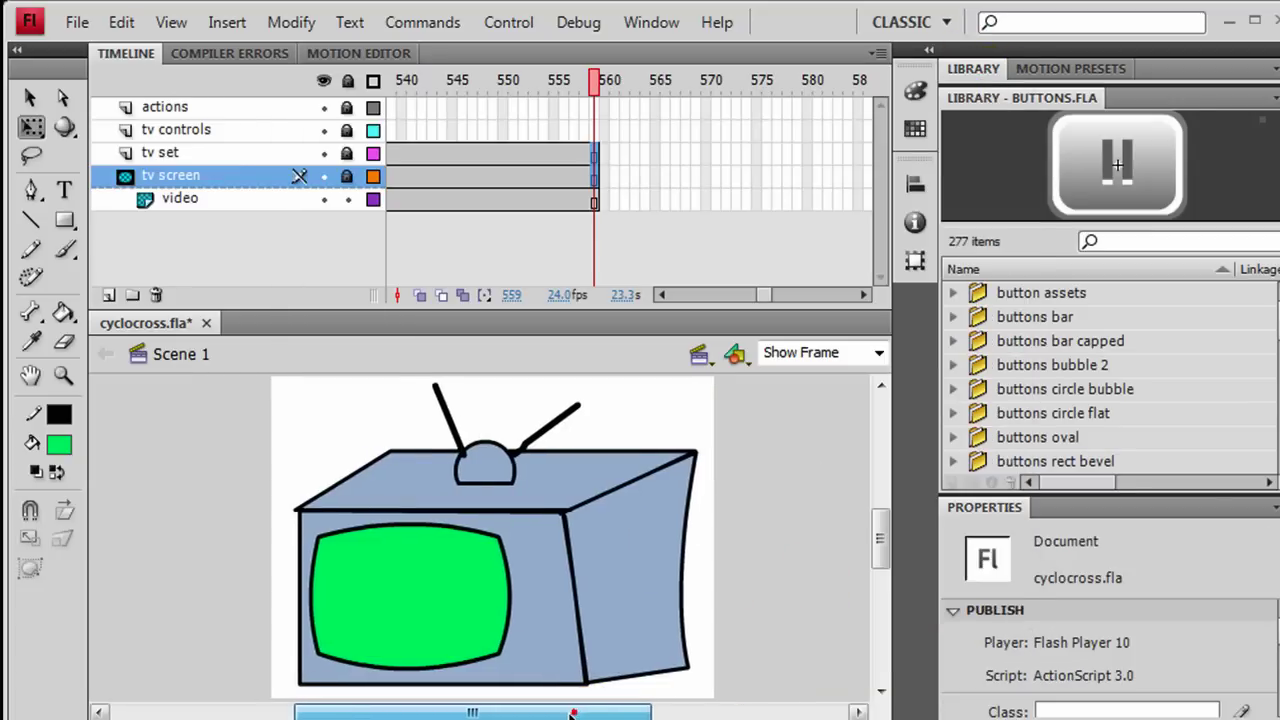
drag(760, 293, 677, 293)
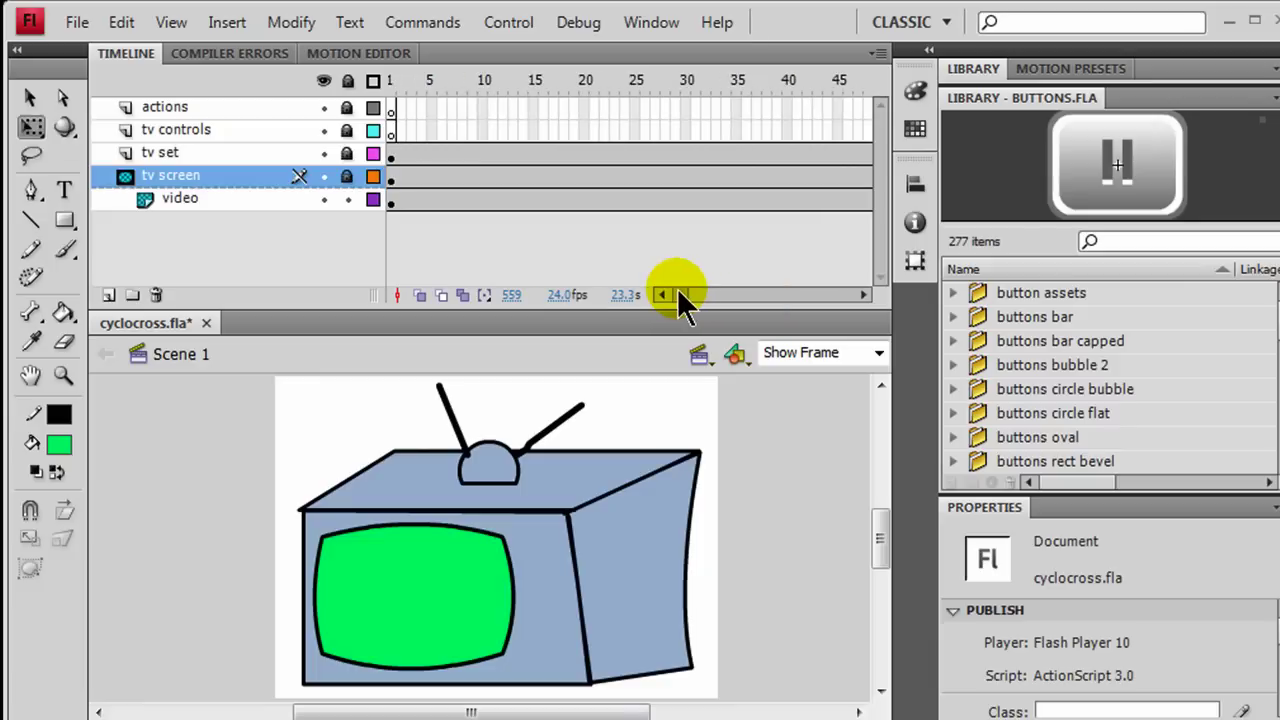